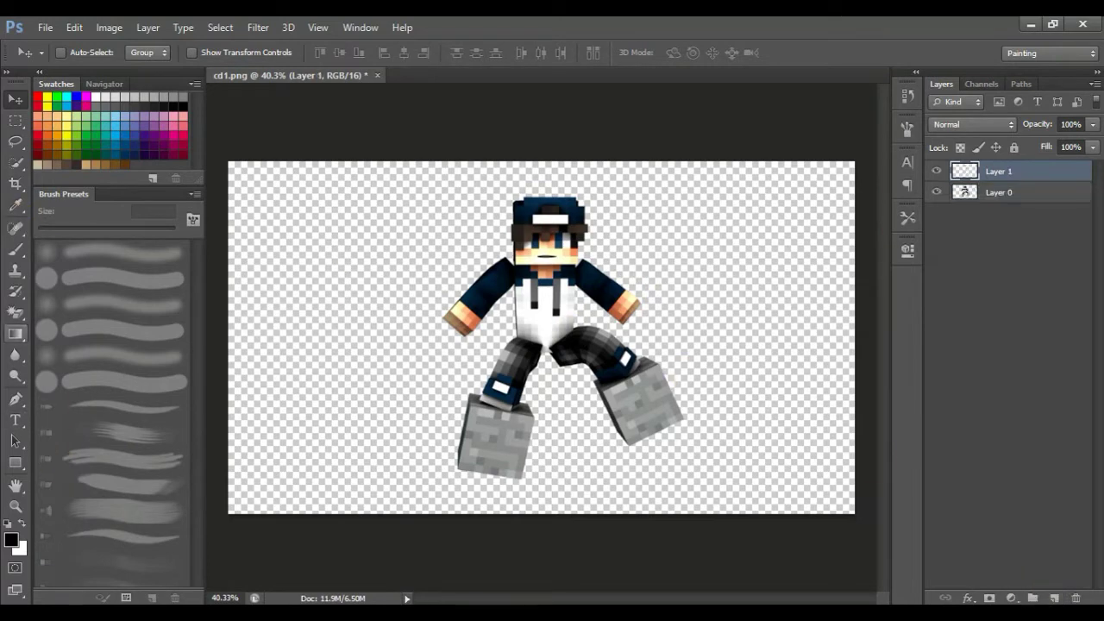
Choose the Brush tool and load the character's outline as a selection with Layer 1 as the painting layer
click(16, 250)
right_click(383, 272)
click(425, 309)
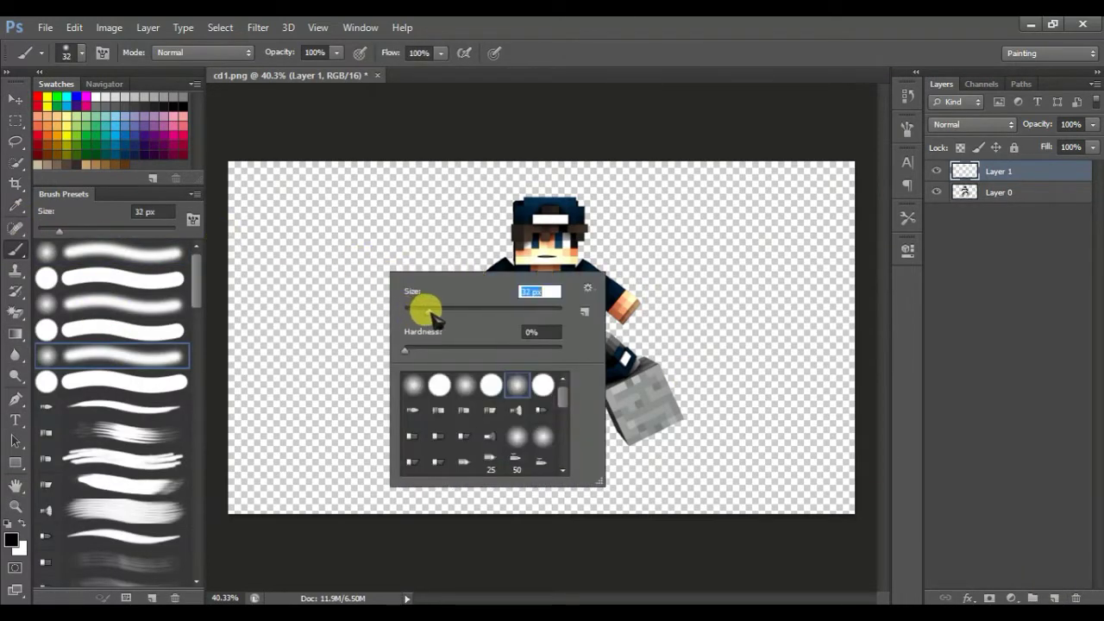
key(Return)
ctrl+click(565, 338)
click(996, 172)
Paint soft white highlights over the character's arms, body, legs, face and blocks on Layer 1 with a 95 px brush
right_click(530, 290)
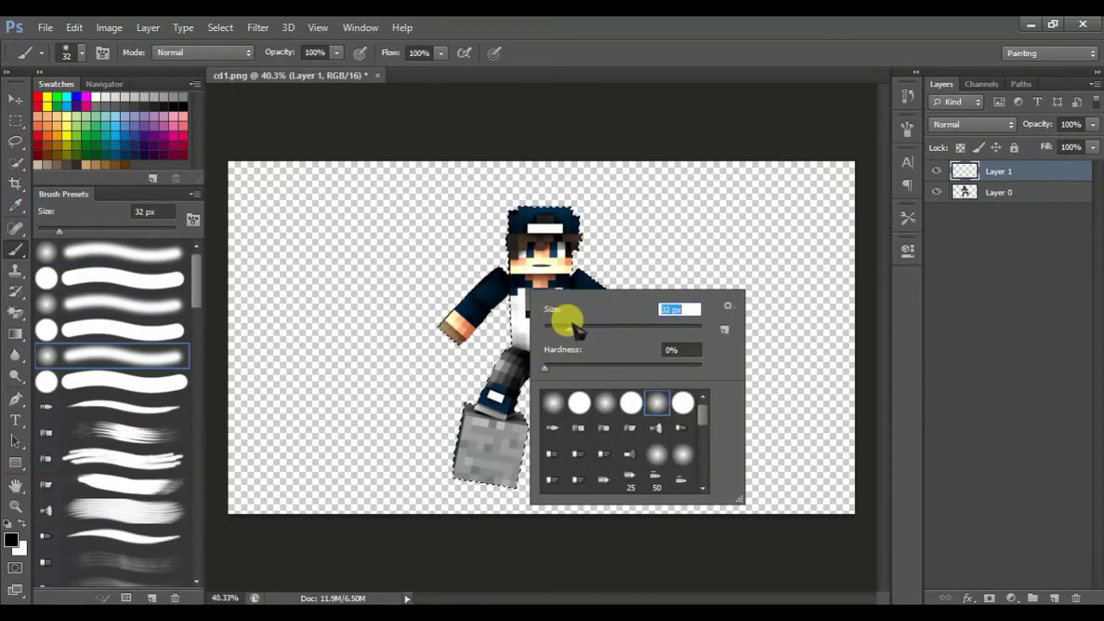
drag(571, 328, 593, 329)
key(Return)
right_click(451, 306)
drag(513, 345, 539, 345)
key(Return)
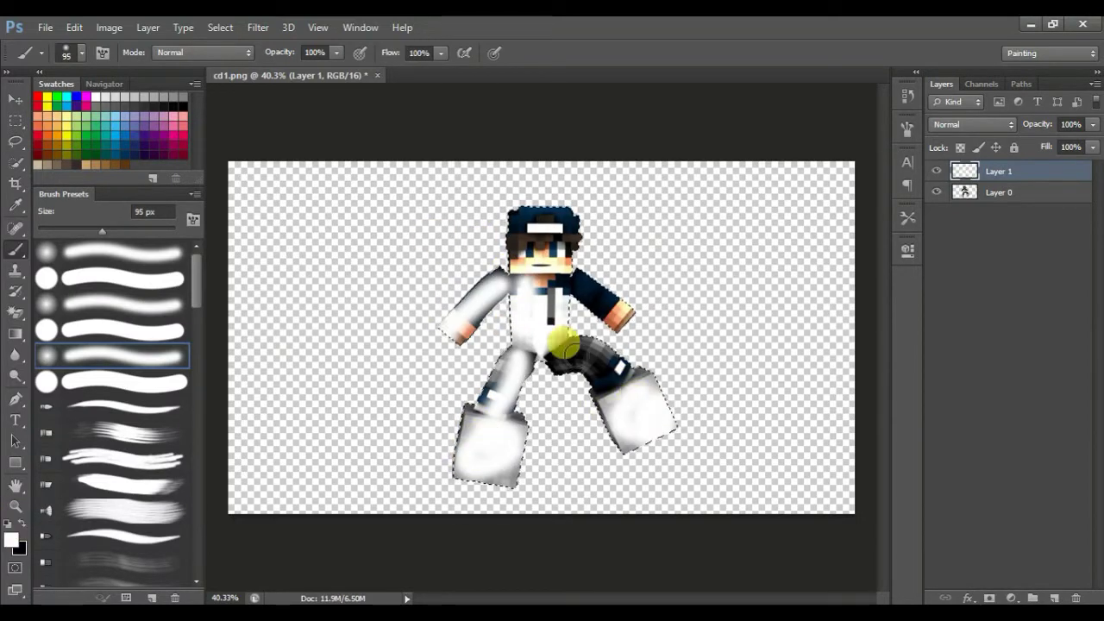
Erase part of the white paint on the head, shoulder, legs and blocks with a soft eraser, enlarging it to 99 px
right_click(15, 312)
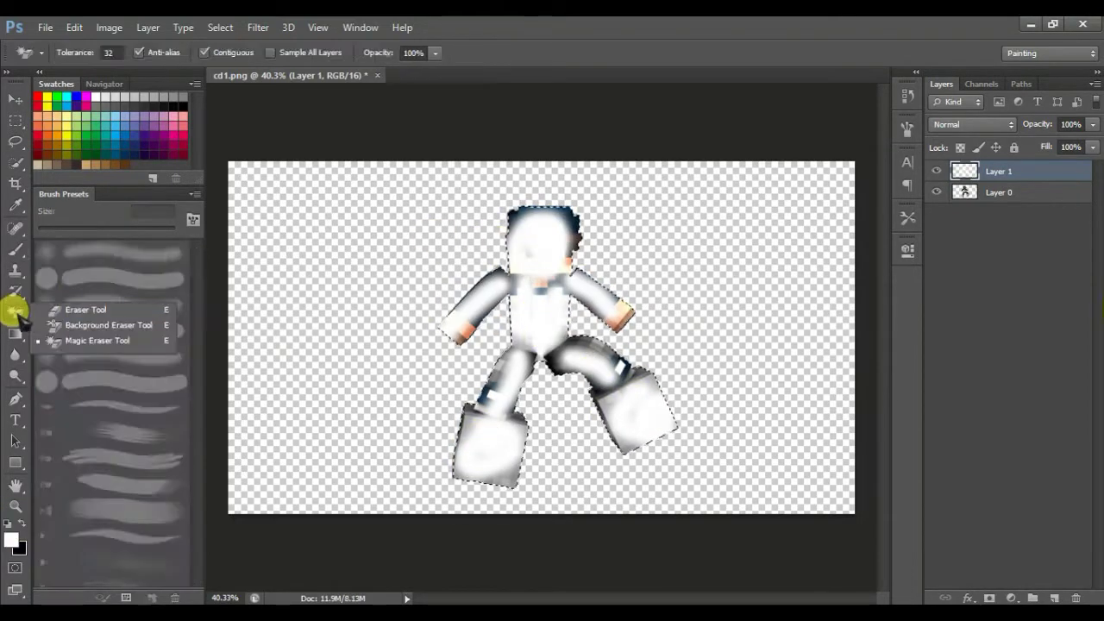
click(82, 306)
right_click(366, 320)
key(Return)
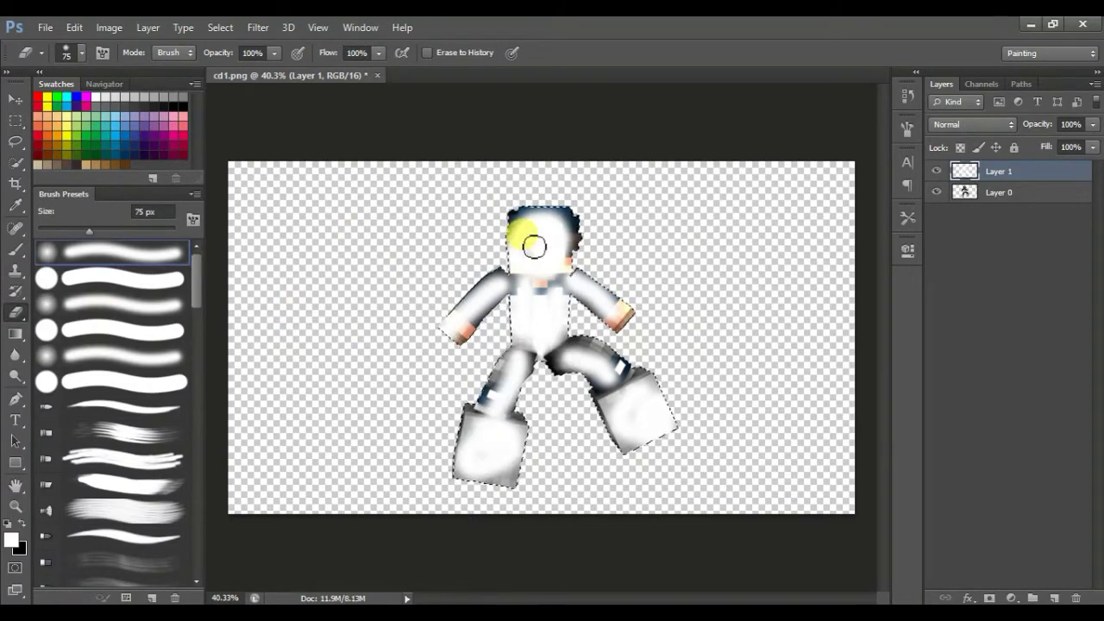
right_click(621, 257)
drag(695, 290, 710, 291)
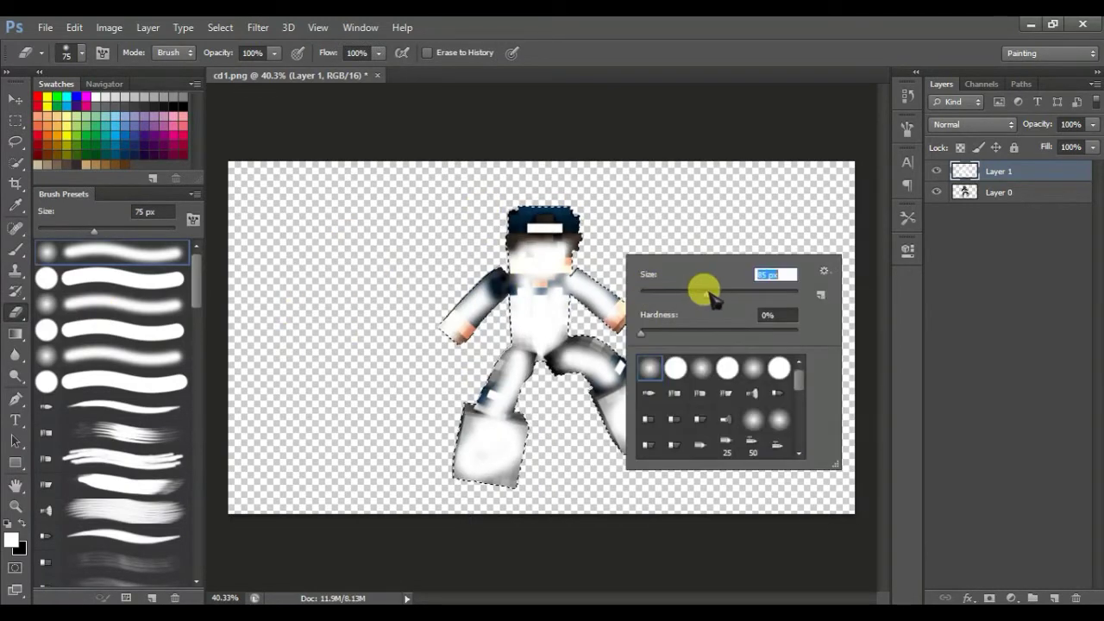
key(Return)
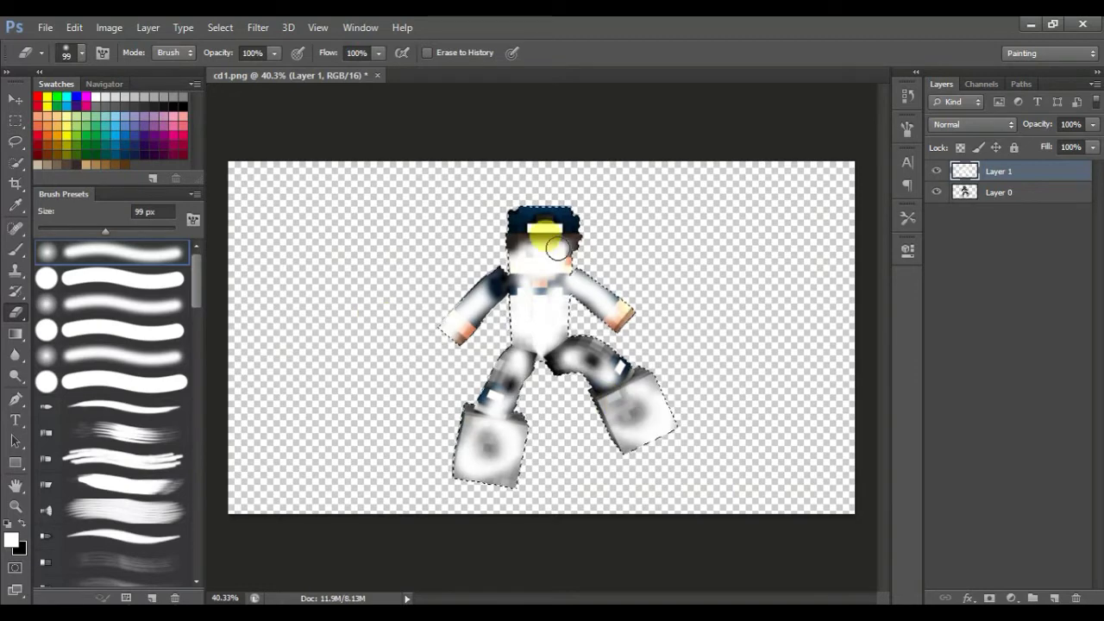
Try several blend modes on Layer 1, including Lighter Color and Divide
click(975, 125)
click(982, 311)
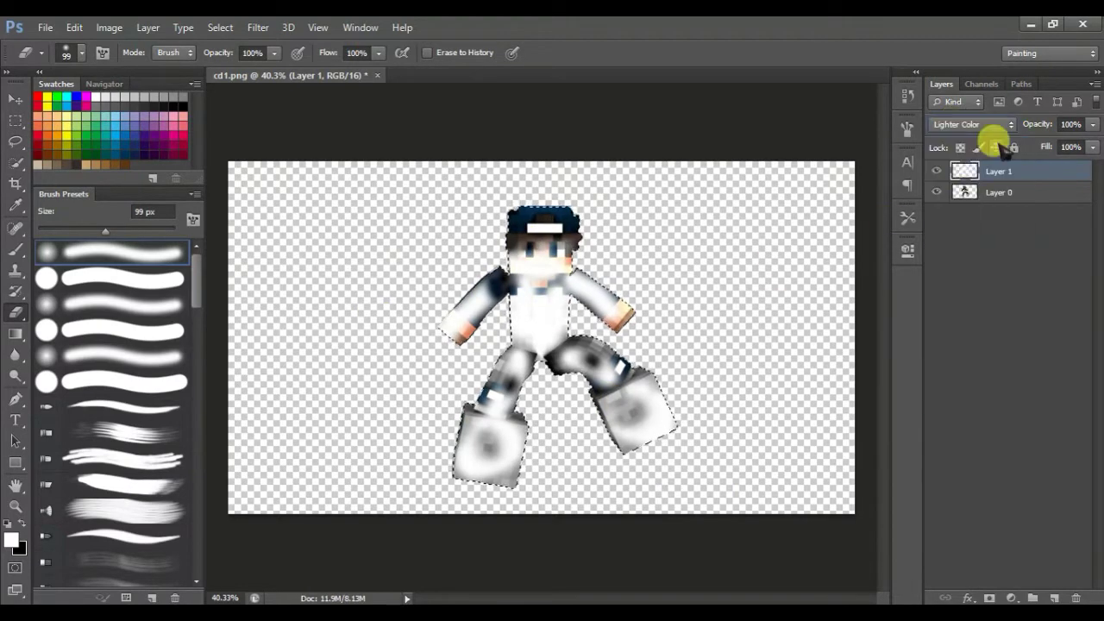
click(987, 193)
click(986, 170)
click(975, 125)
click(967, 258)
click(972, 124)
click(966, 345)
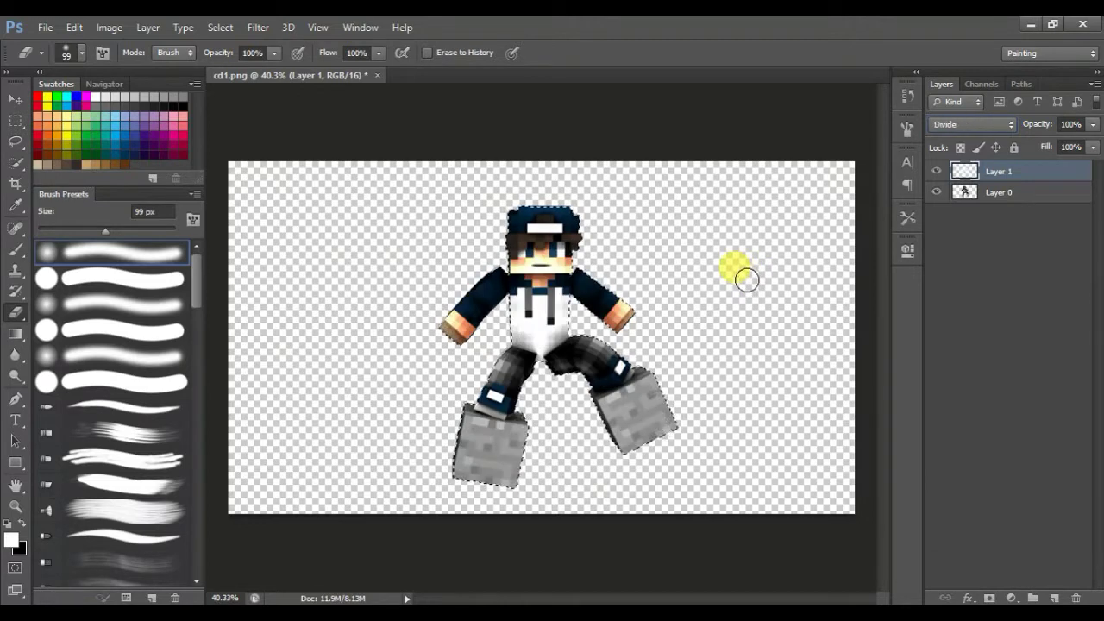
Set Layer 1's blend mode to Soft Light and its opacity to 88%
click(972, 125)
click(962, 119)
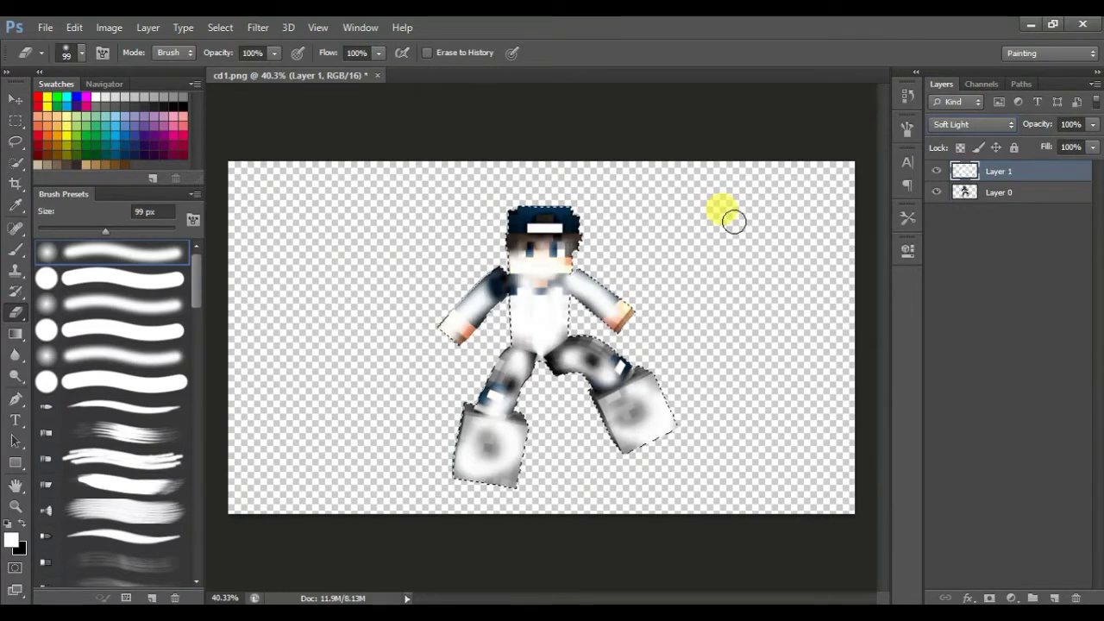
drag(1092, 124, 1072, 145)
click(1006, 271)
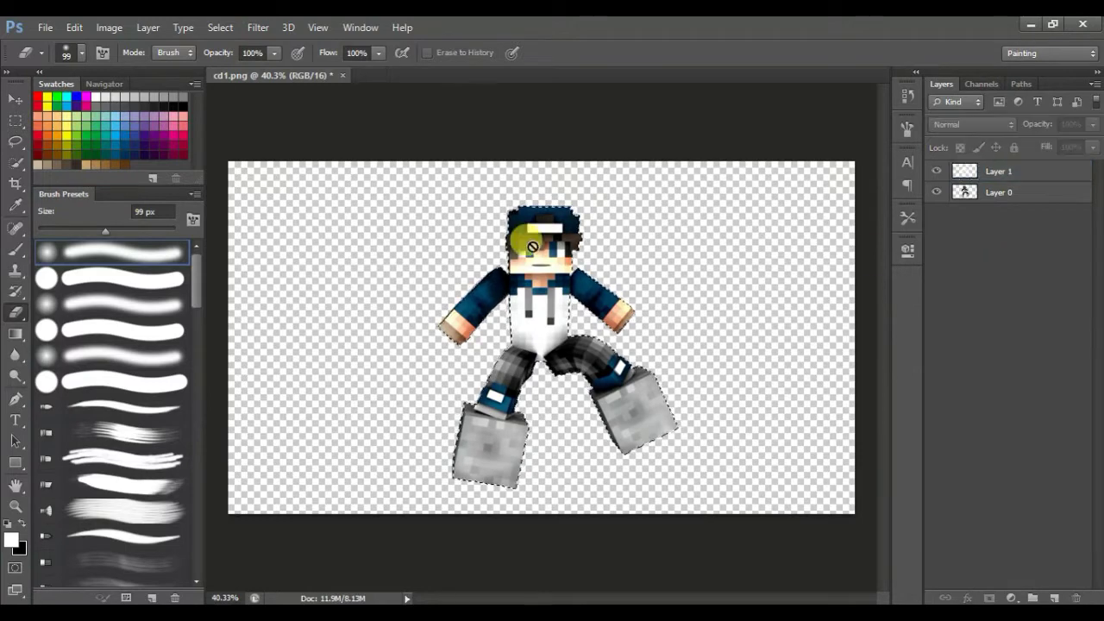
Clear the character selection, trace the hand of the arm on the image's left with the Pen tool and convert the path to a selection
click(15, 121)
click(266, 316)
scroll(466, 326, up, 20)
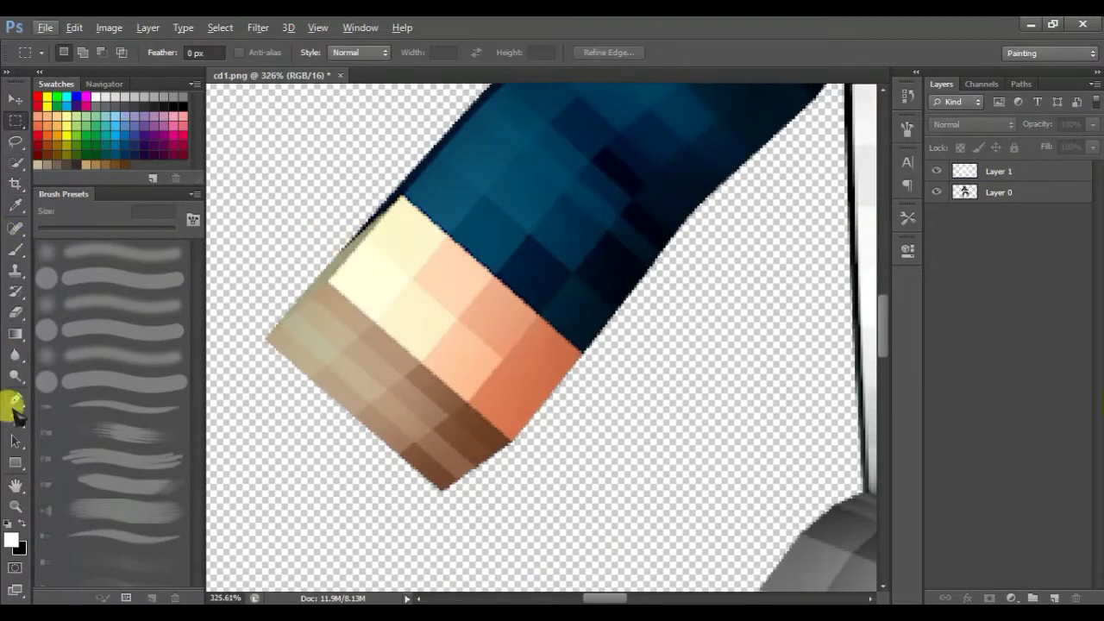
click(15, 398)
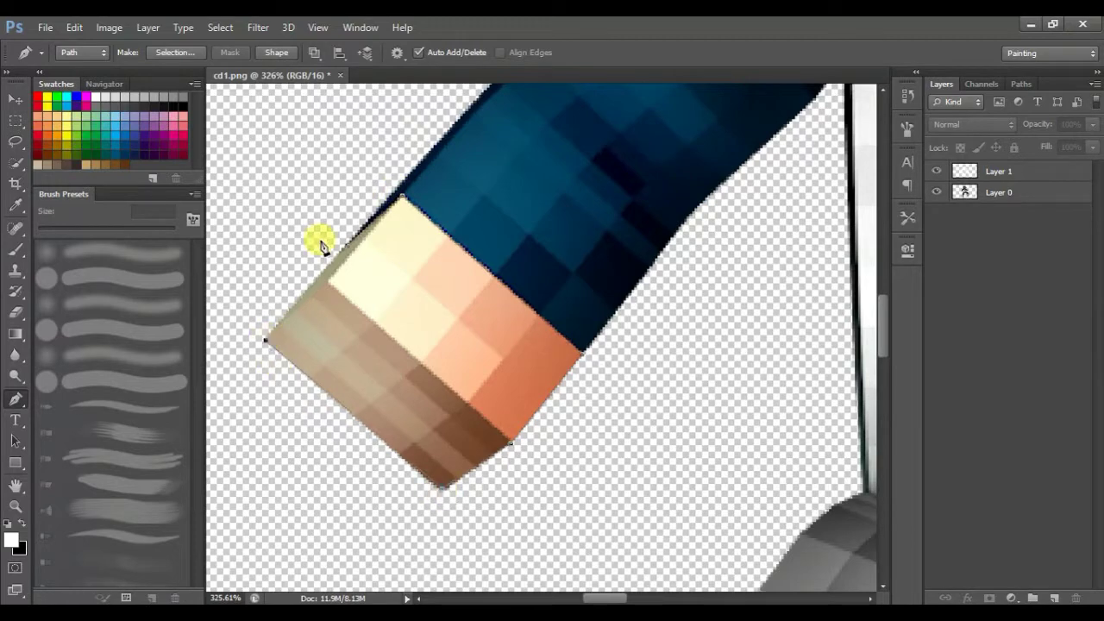
right_click(455, 263)
click(528, 309)
click(641, 191)
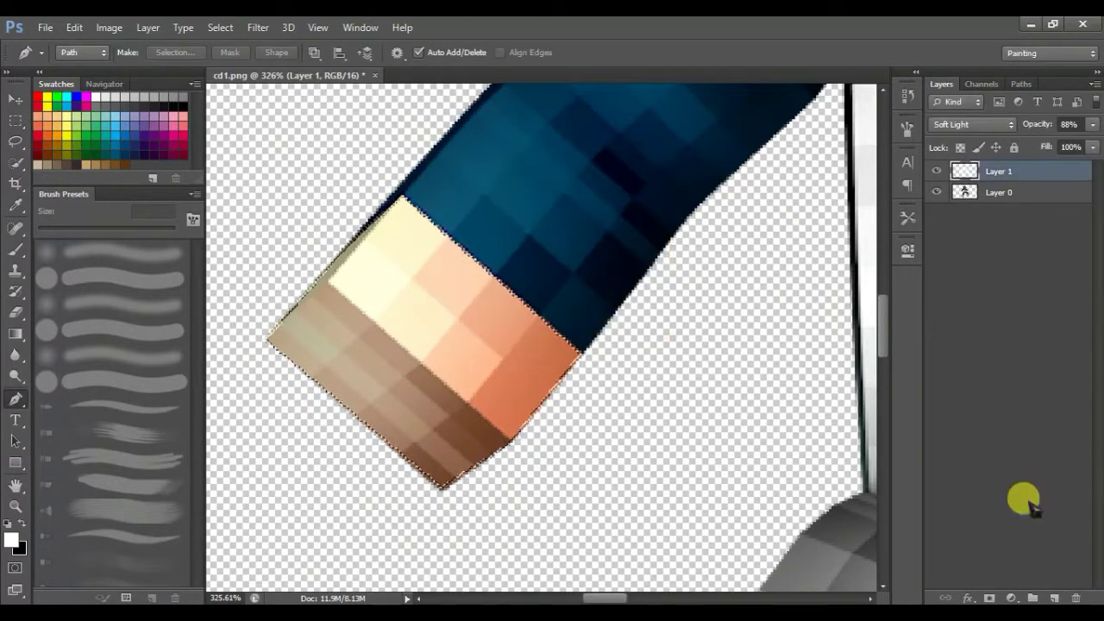
Add a new layer and paint a soft black shadow on the hand along the sleeve edge with a 23 px brush
click(1054, 597)
click(16, 249)
right_click(513, 213)
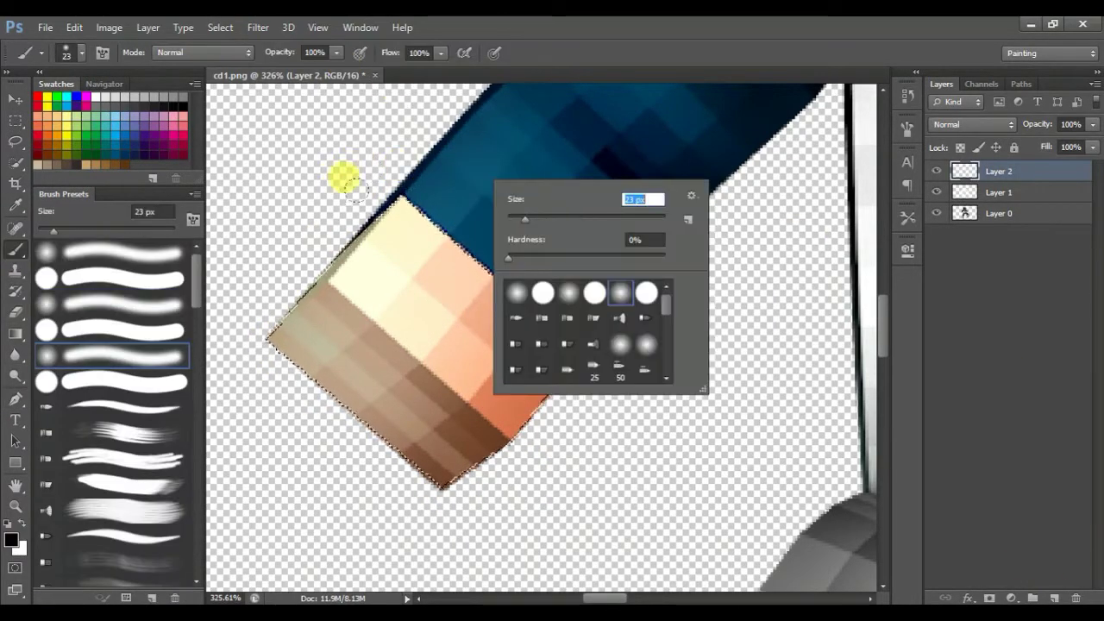
click(342, 179)
mouse_move(343, 179)
mouse_down()
mouse_move(410, 181)
mouse_move(587, 344)
mouse_move(386, 249)
mouse_move(384, 217)
mouse_up()
Trim the sleeve shadow with a small 12 px soft eraser and clear the hand selection
click(15, 312)
click(255, 157)
right_click(374, 320)
click(409, 358)
click(407, 231)
scroll(361, 268, down, 6)
click(15, 120)
click(387, 392)
scroll(387, 392, down, 7)
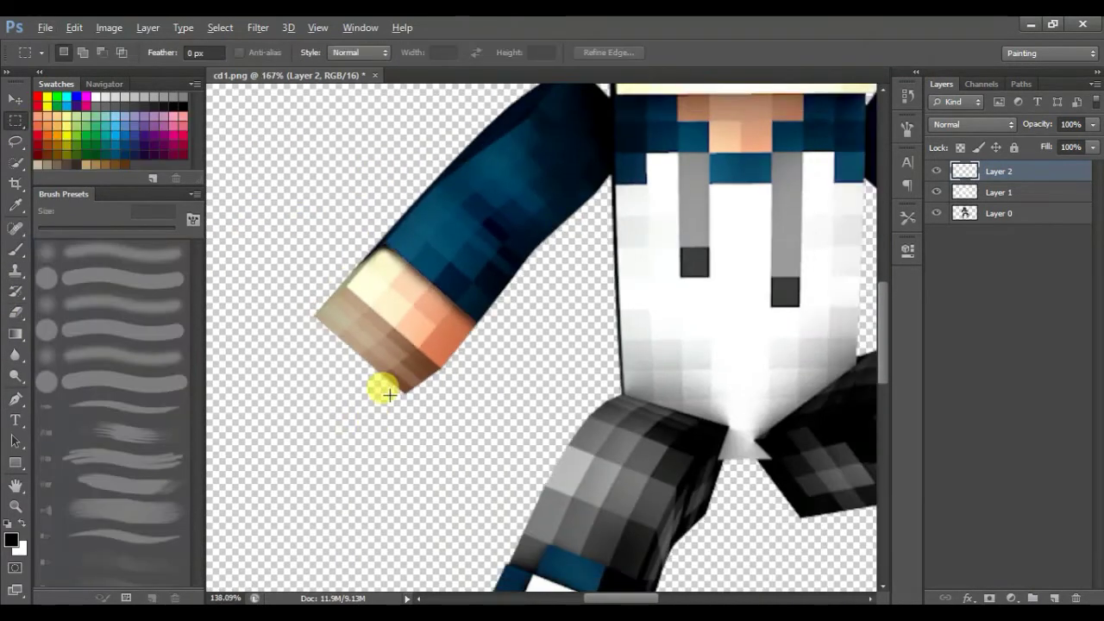
Trace the other hand's skin area below its sleeve with the Pen tool and turn the path into a selection
scroll(590, 438, up, 14)
click(15, 402)
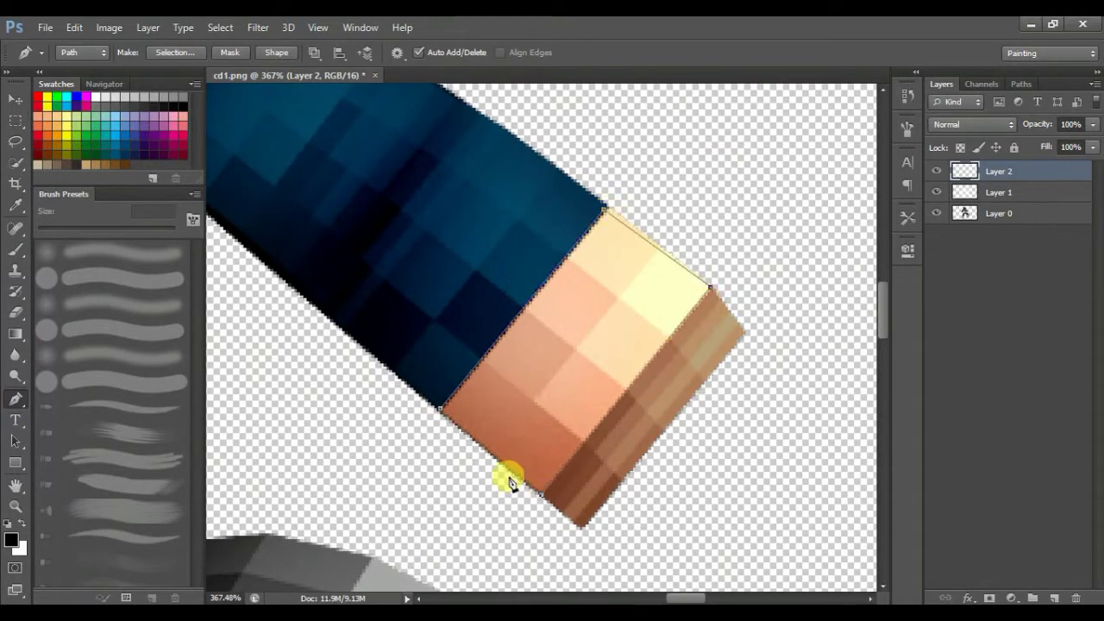
right_click(504, 392)
click(552, 94)
click(636, 188)
Paint a soft black shadow along the second sleeve's edge with the 23 px brush and clear the selection
click(16, 248)
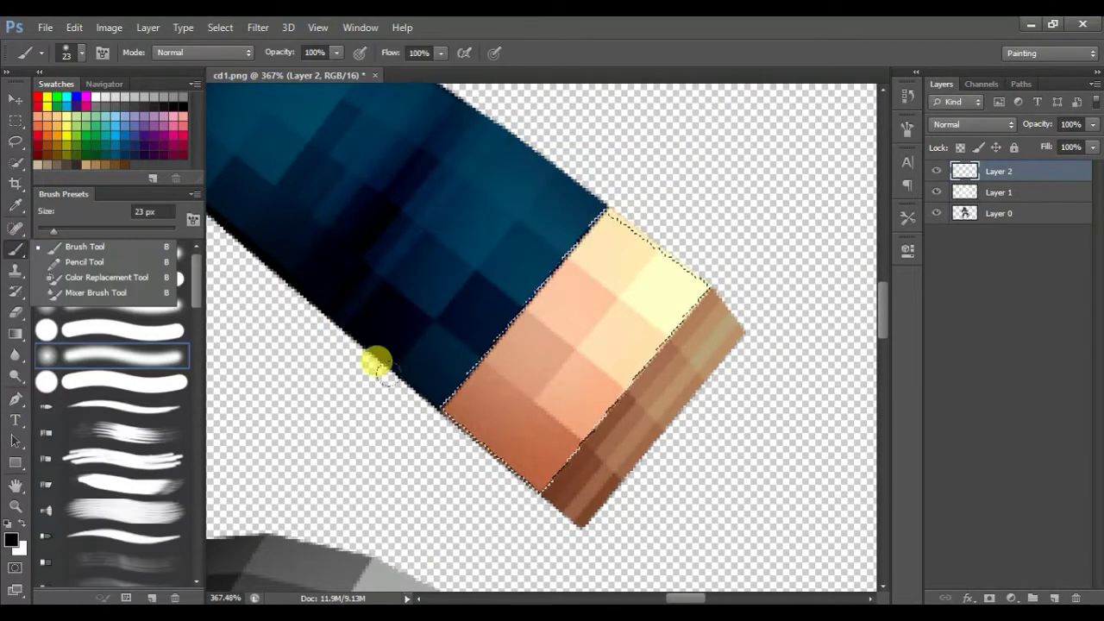
click(378, 362)
drag(433, 392, 450, 316)
key(m)
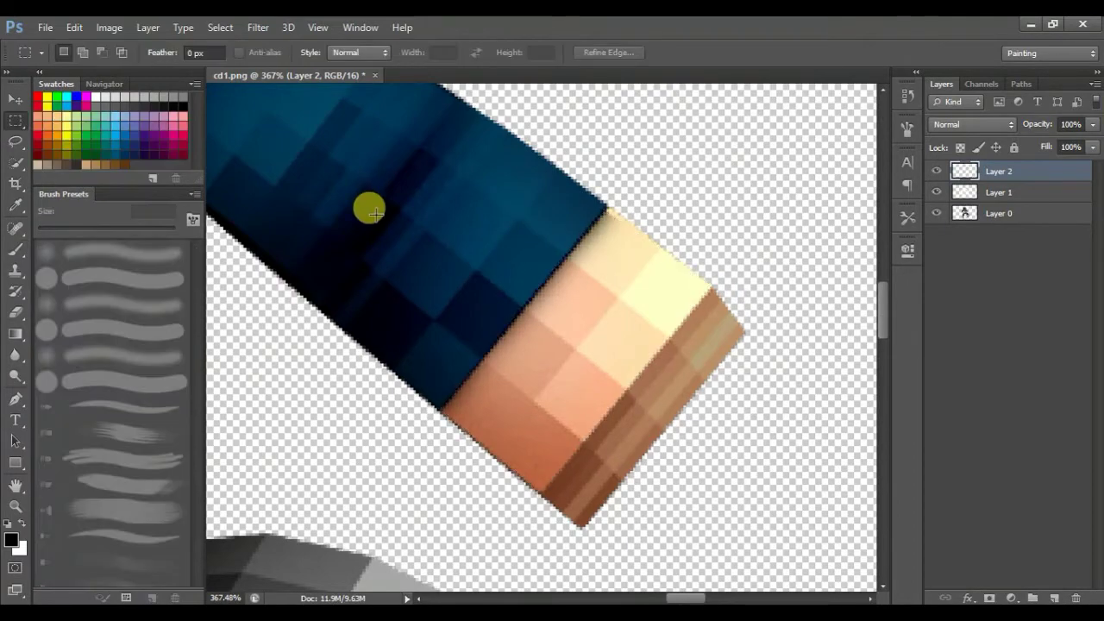
key(ctrl+0)
scroll(505, 215, up, 5)
scroll(572, 270, down, 3)
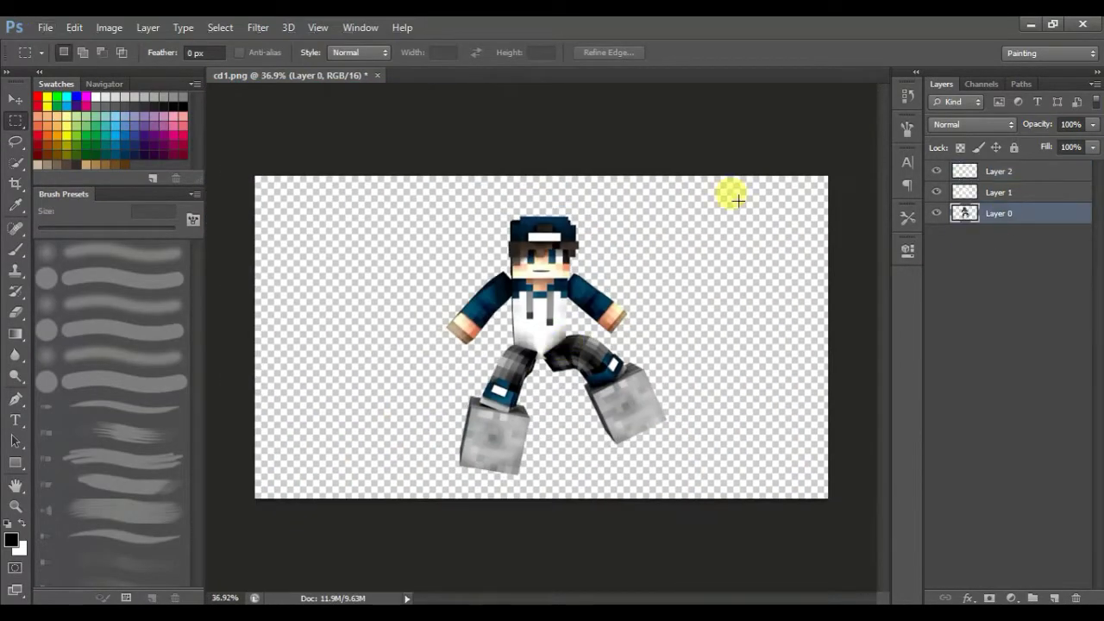
Open the logo image xder.png
key(alt+t)
click(539, 148)
key(ctrl+o)
drag(764, 168, 764, 419)
double_click(704, 442)
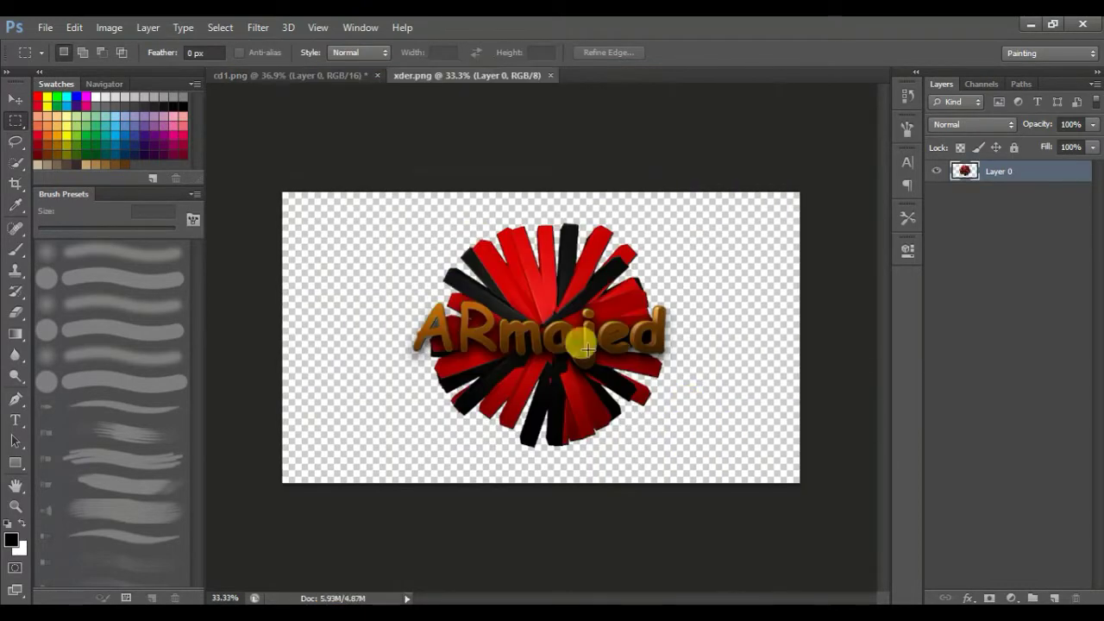
click(297, 76)
drag(535, 283, 535, 319)
click(520, 254)
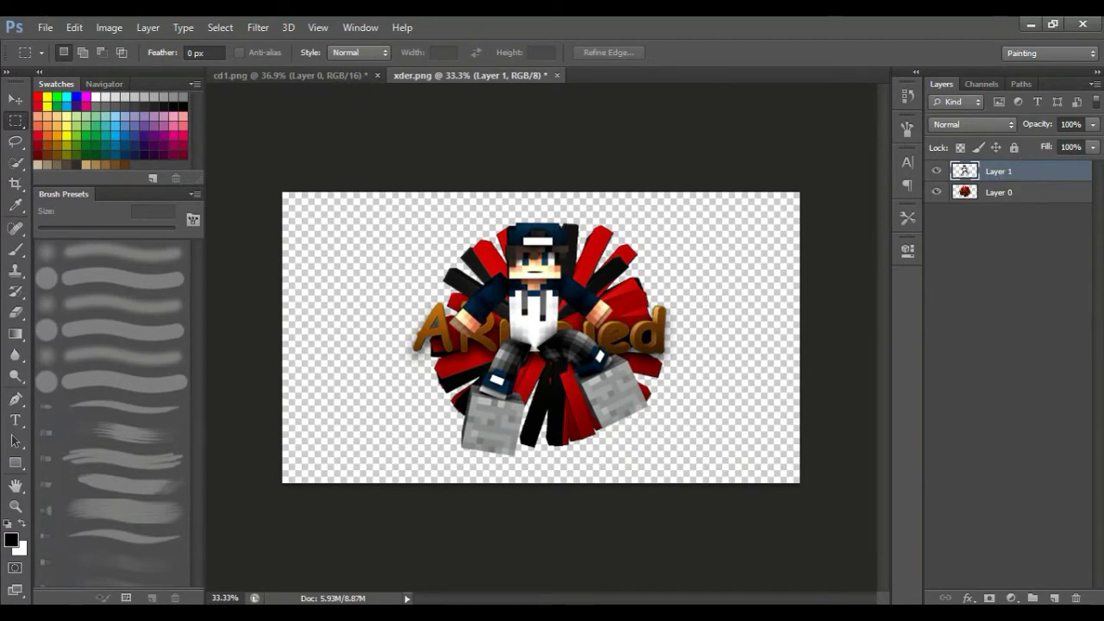
key(ctrl+alt+z)
key(ctrl+alt+z)
Return to cd1.png and merge its three layers into one
click(319, 77)
shift+click(1000, 173)
key(e)
key(ctrl+e)
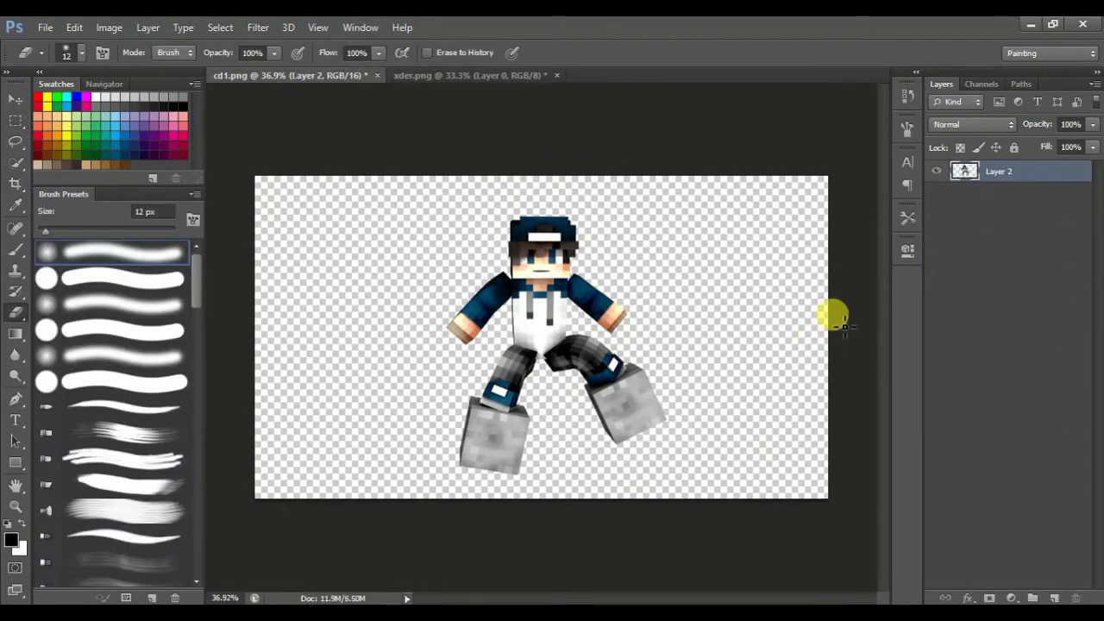
Copy the merged character into xder.png and apply an edge-darkening Filter Gallery effect to it
mouse_move(544, 276)
mouse_down()
mouse_move(520, 129)
mouse_move(485, 216)
mouse_move(545, 328)
mouse_move(385, 172)
mouse_move(529, 318)
mouse_up()
click(503, 251)
click(258, 27)
click(284, 88)
click(722, 77)
click(758, 164)
click(970, 64)
Copy the filtered character back into cd1.png and align it exactly over the original character
click(521, 254)
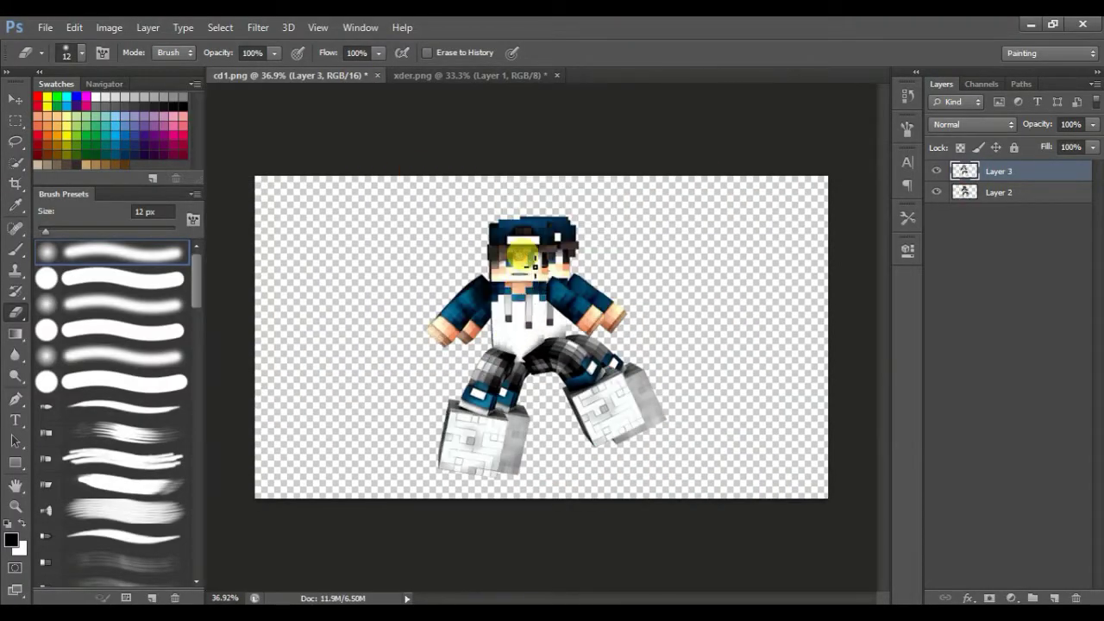
drag(522, 256, 535, 324)
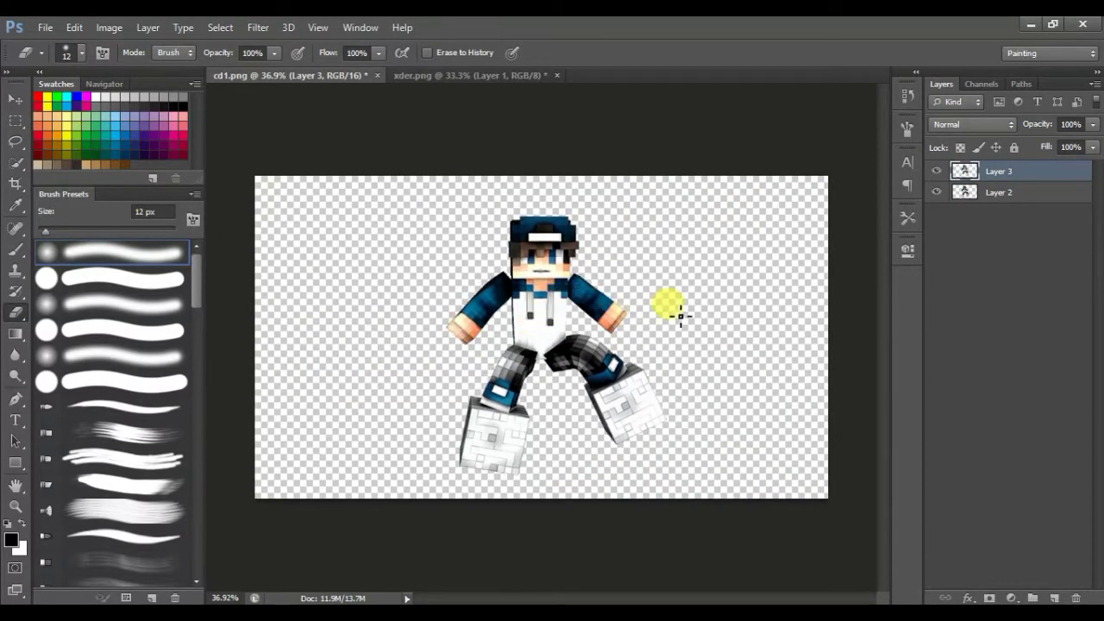
Try different blend modes on Layer 3, including Soft Light, Multiply and Lighter Color
click(972, 124)
click(957, 347)
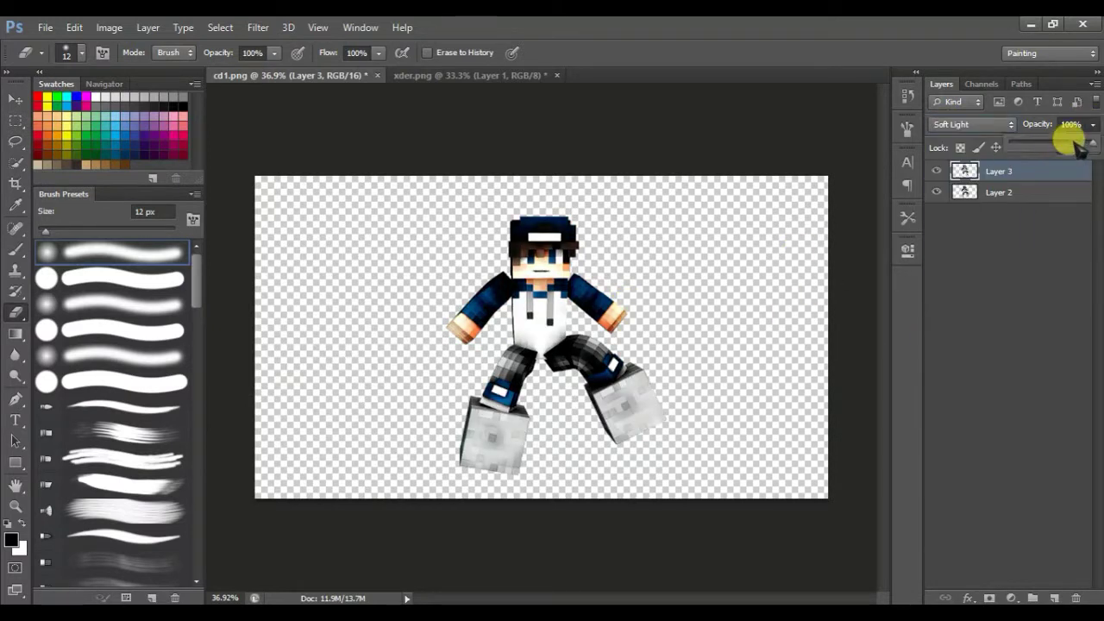
drag(1038, 144, 1098, 143)
click(933, 275)
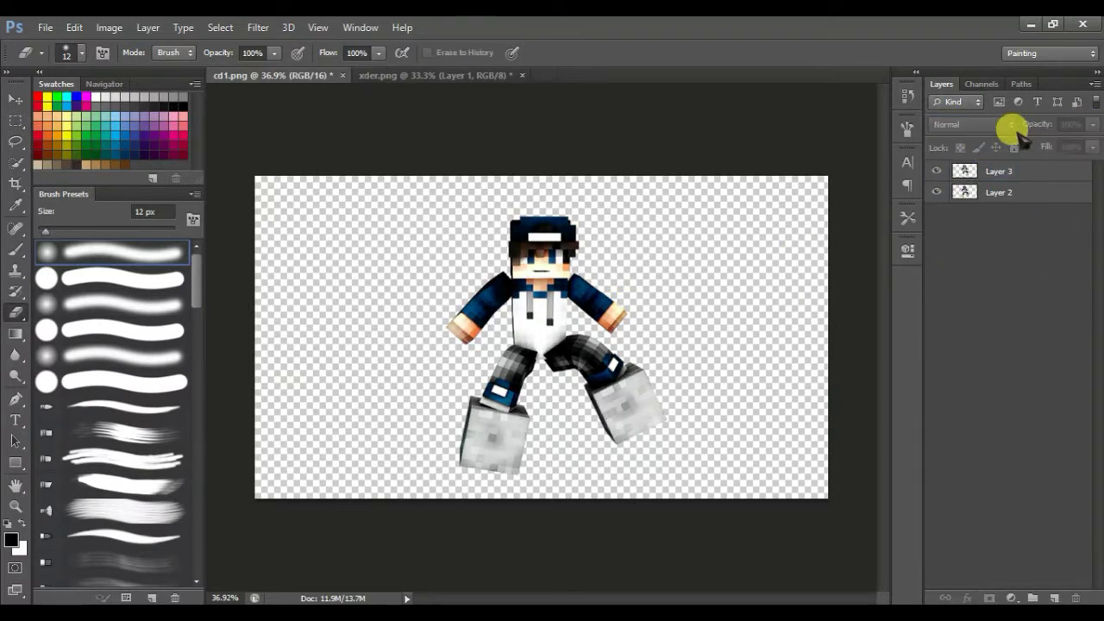
click(1001, 171)
click(973, 124)
click(961, 244)
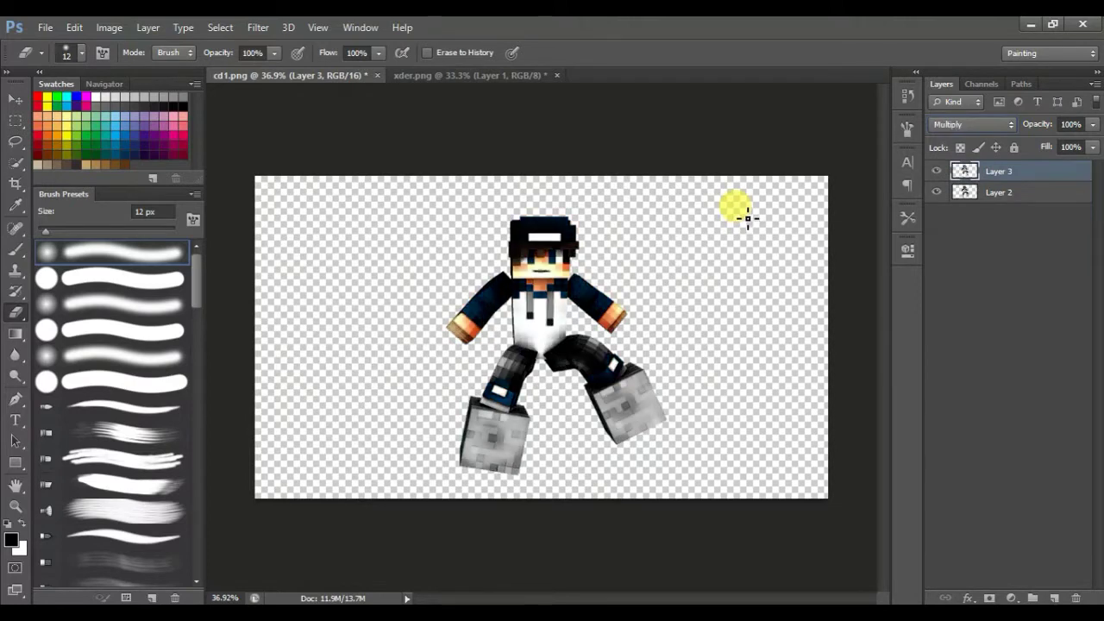
key(Down)
key(Down)
key(Down)
key(Down)
key(Down)
key(Down)
key(Down)
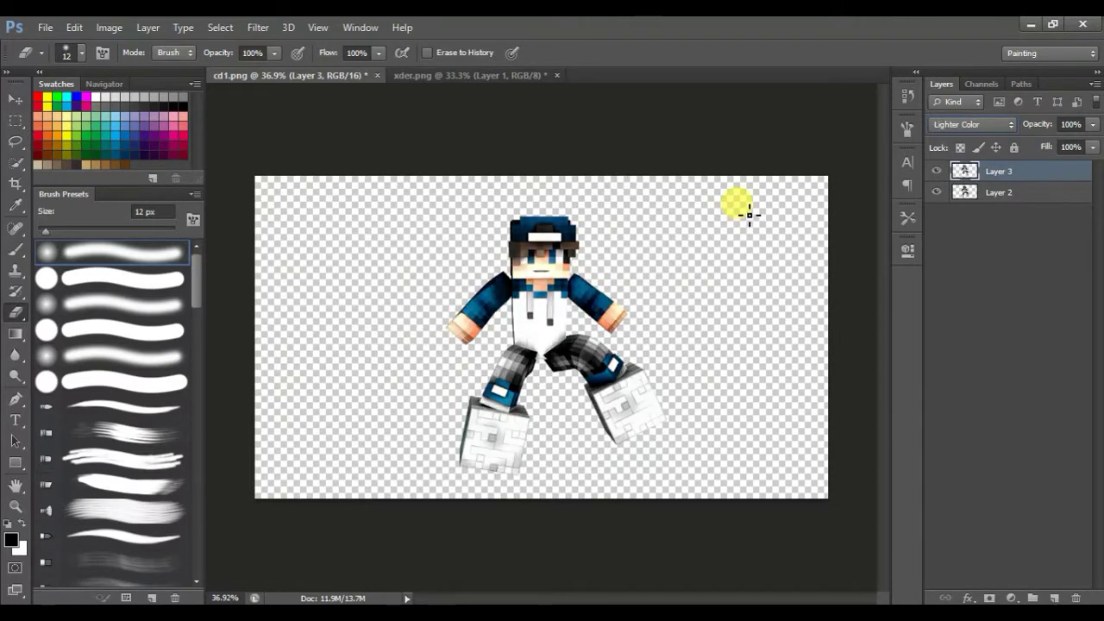
Set Layer 3 to Overlay and erase parts of it over the body and stone blocks with a 137 px soft eraser
click(973, 125)
click(948, 117)
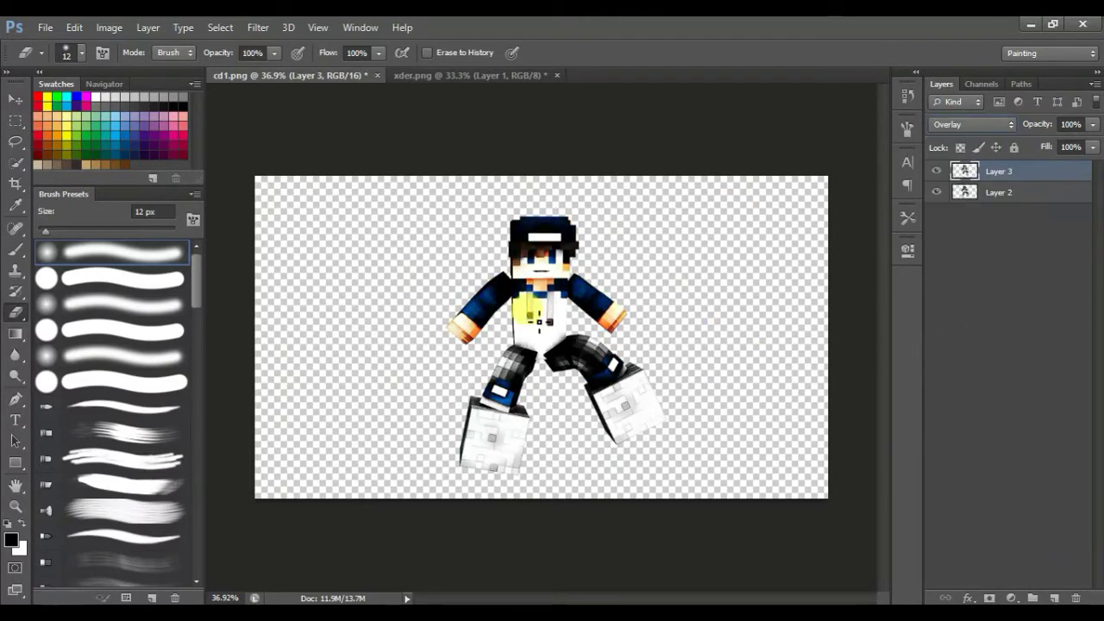
right_click(650, 313)
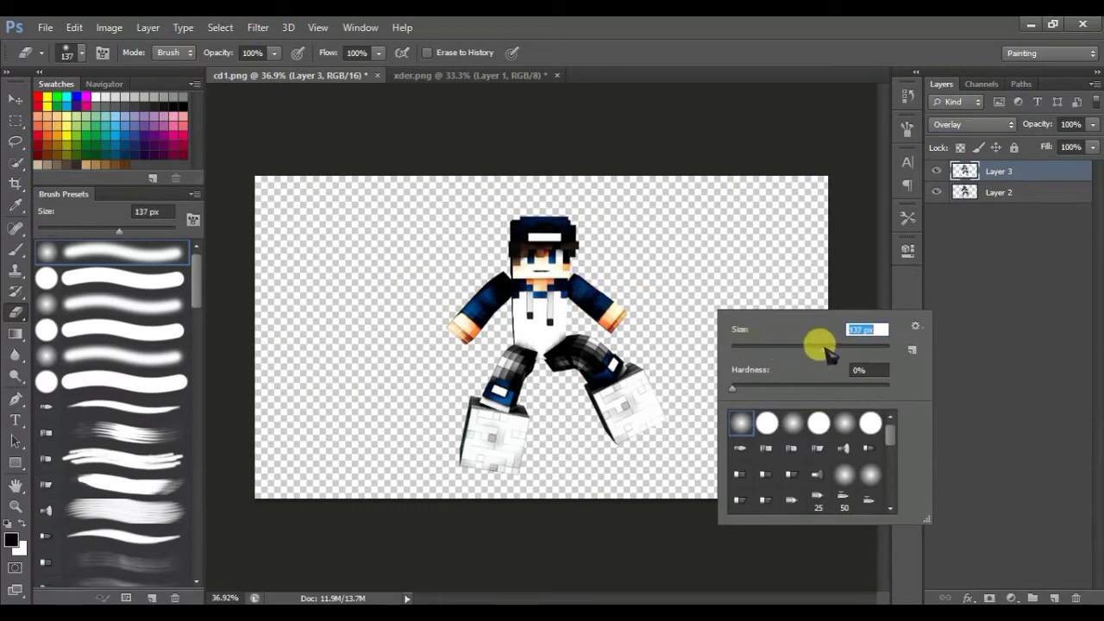
click(521, 244)
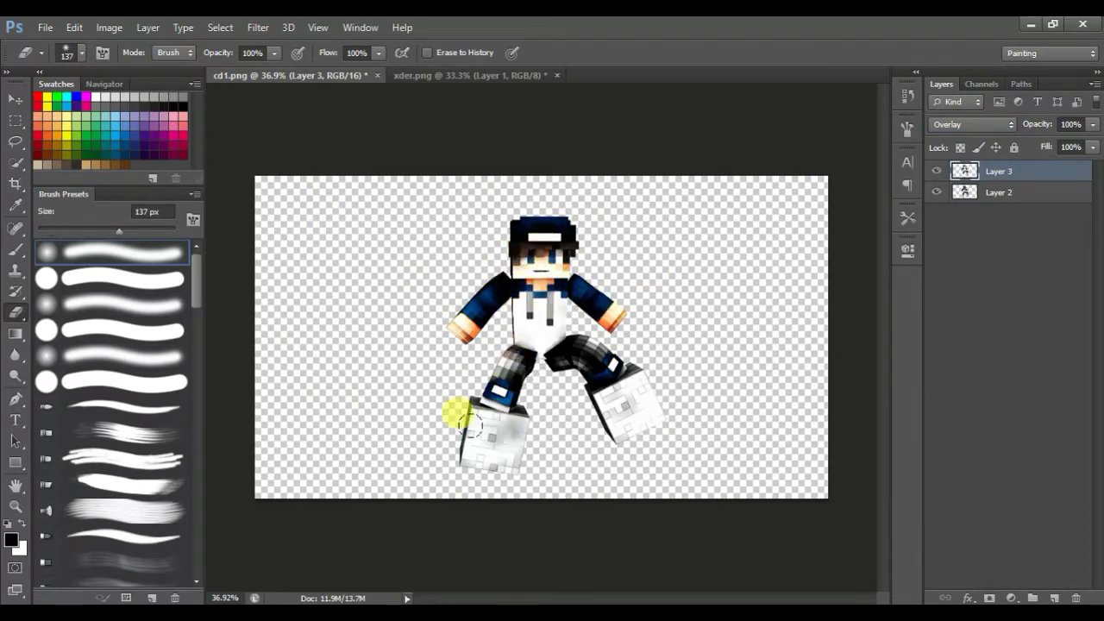
mouse_move(470, 424)
mouse_down()
mouse_move(508, 461)
mouse_move(633, 416)
mouse_move(629, 384)
mouse_move(648, 410)
mouse_up()
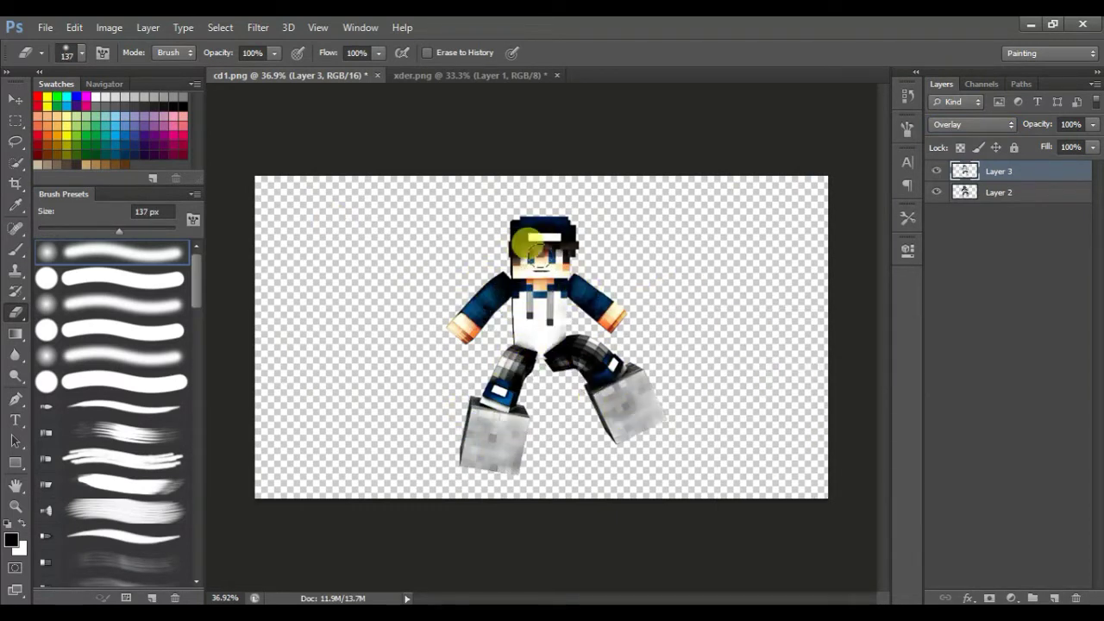
Place the finished character at the centre of the logo in xder.png and delete the earlier copy on Layer 1
drag(935, 172, 542, 264)
click(520, 254)
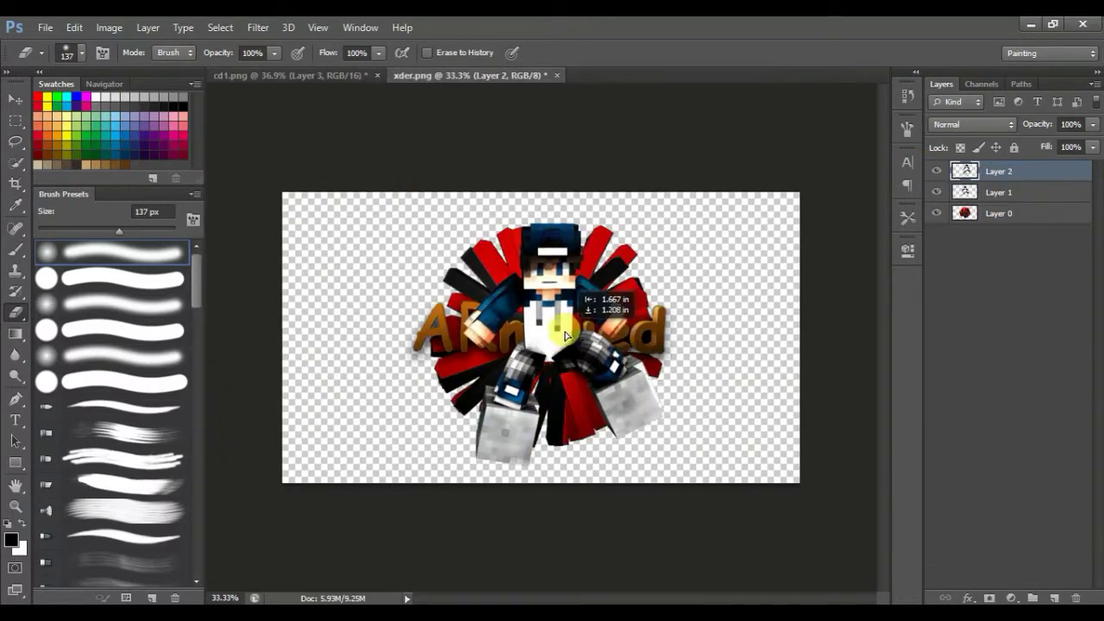
click(1018, 196)
key(Delete)
click(259, 28)
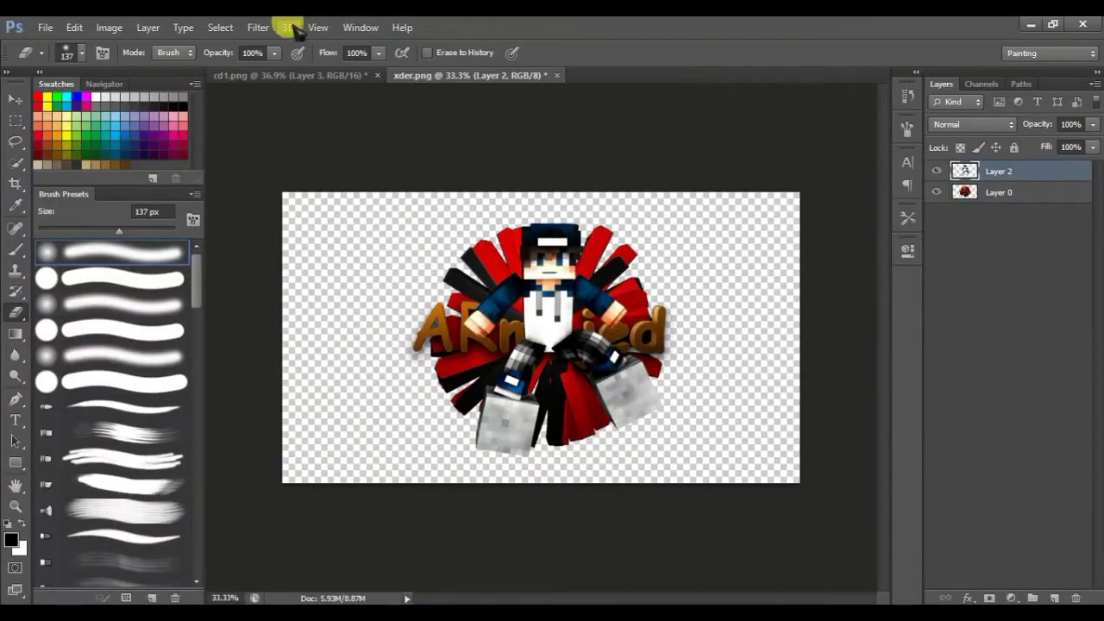
Compare Brush Strokes filters on the character in xder.png and apply Glowing Edges with edge width 4 and smoothness 4
click(258, 27)
click(287, 90)
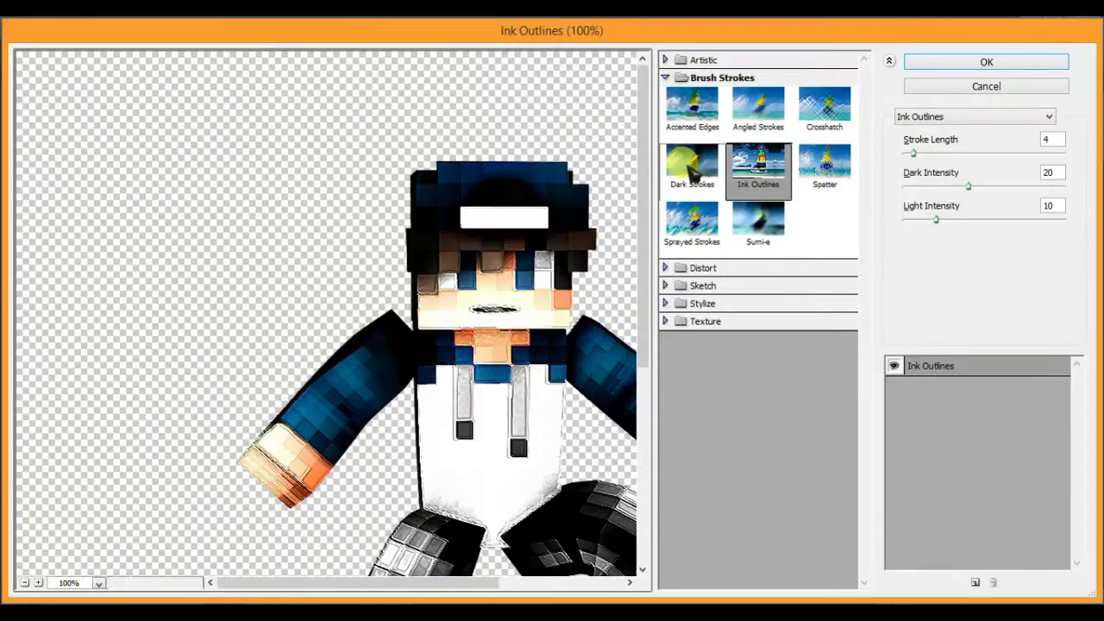
click(691, 160)
click(691, 103)
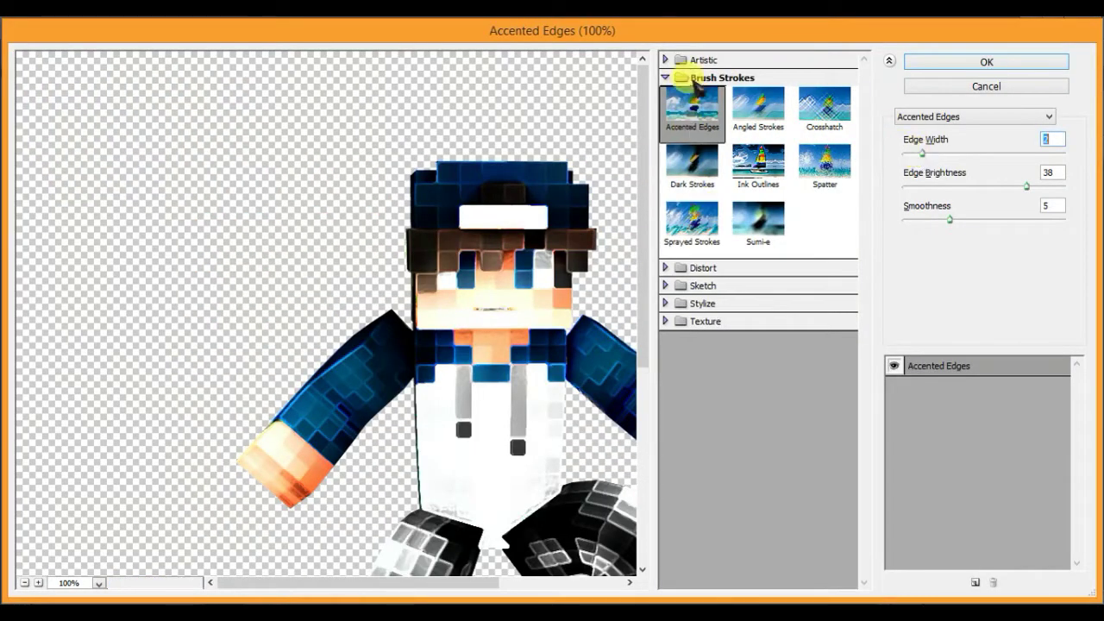
click(694, 78)
click(694, 131)
click(690, 161)
mouse_move(950, 185)
mouse_down()
mouse_move(924, 188)
mouse_move(934, 188)
mouse_up()
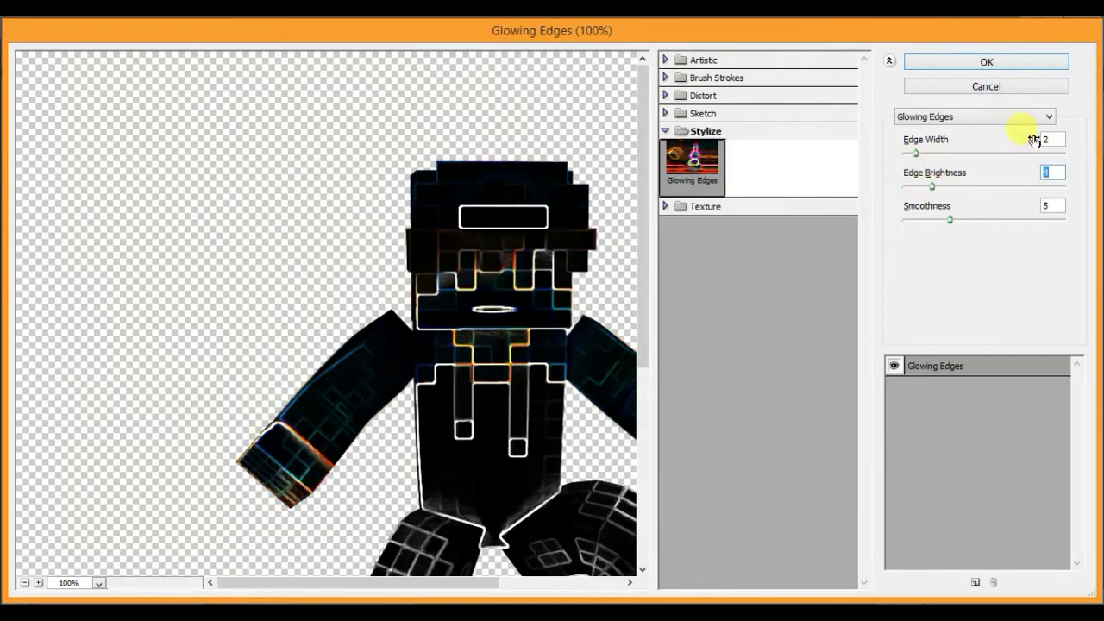
drag(1050, 139, 975, 140)
text(4)
drag(1052, 206, 1018, 206)
text(4)
click(988, 62)
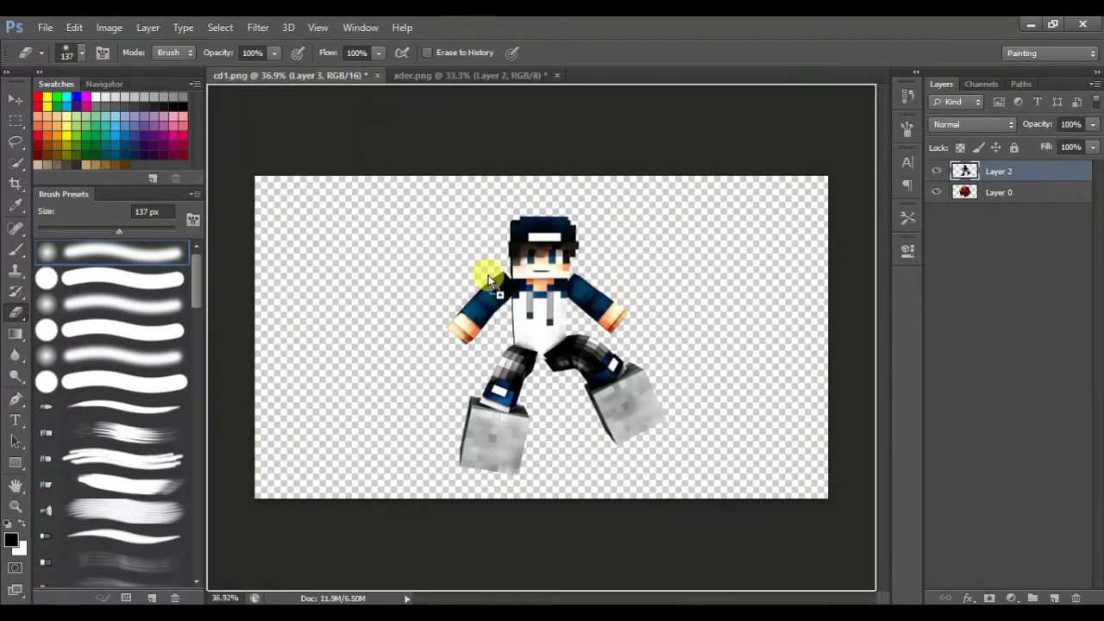
Place the filtered character over the original in cd1.png with Soft Light blending and lightly erase it over the left-hand stone block
click(972, 125)
click(957, 352)
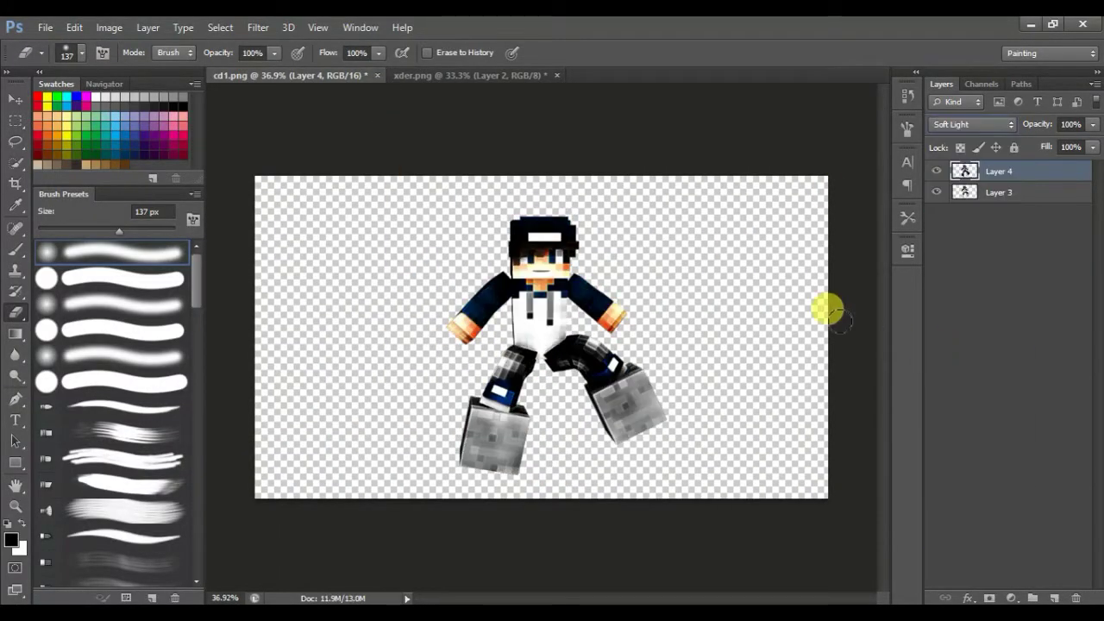
mouse_move(484, 423)
mouse_down()
mouse_move(459, 452)
mouse_move(495, 437)
mouse_up()
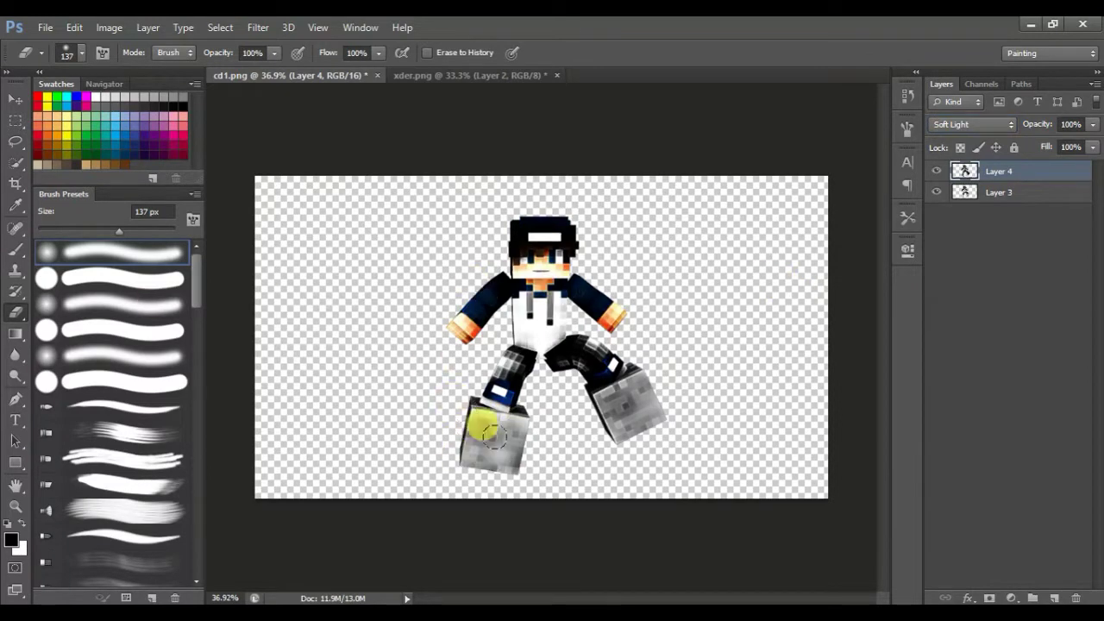
Erase Layer 4 over the character's eyes with a 16 px soft eraser at 3% hardness
alt+right_click(656, 270)
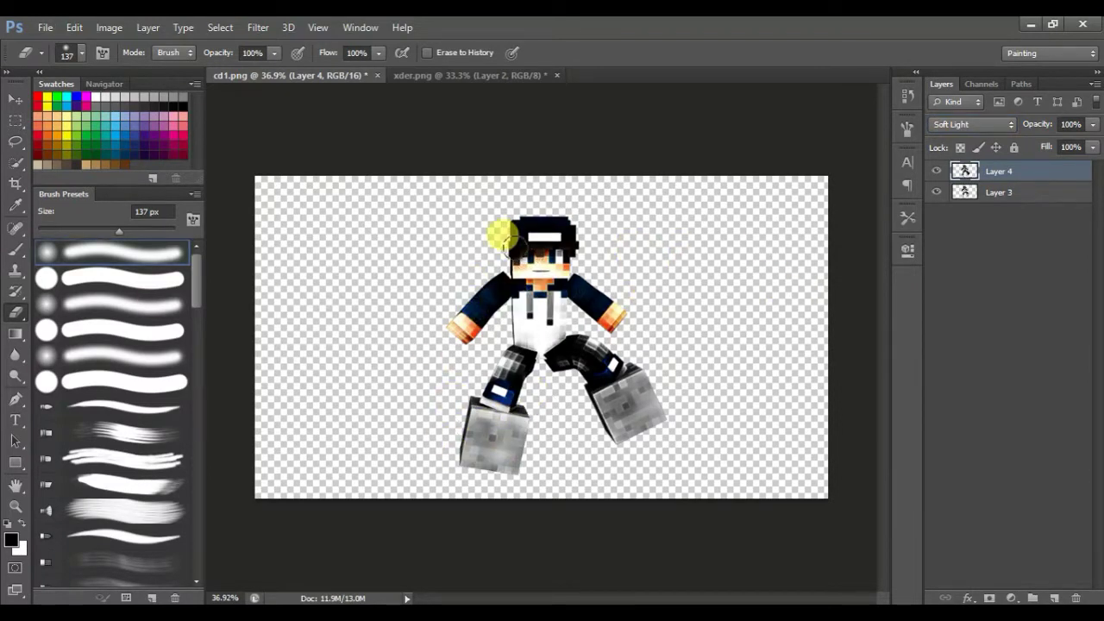
alt+right_click(532, 256)
scroll(524, 256, up, 10)
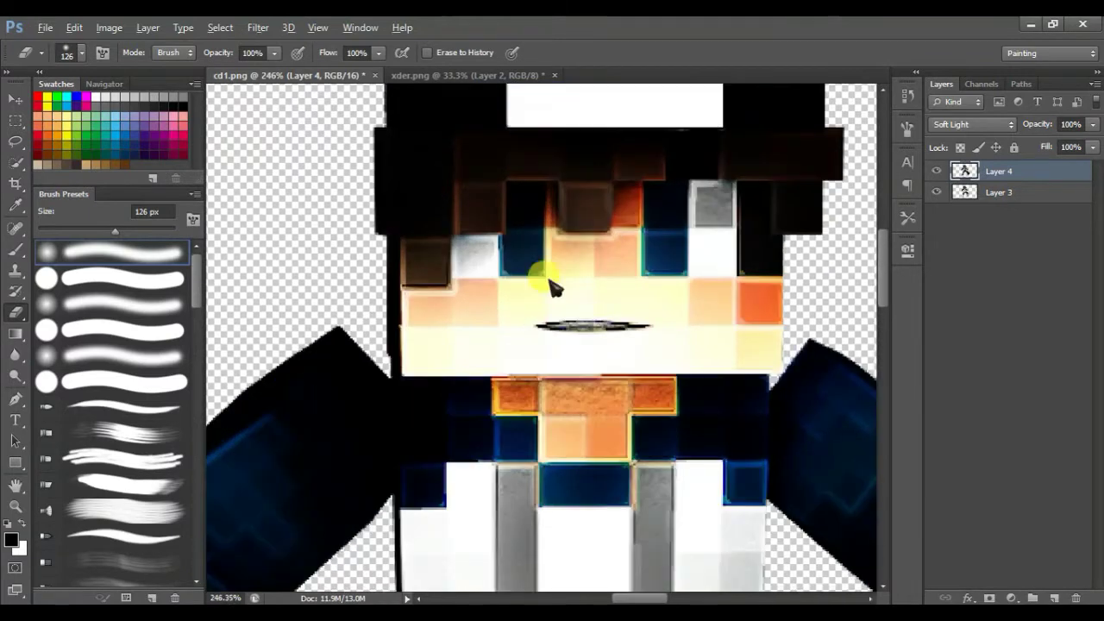
alt+right_click(560, 289)
alt+right_click(508, 215)
right_click(539, 257)
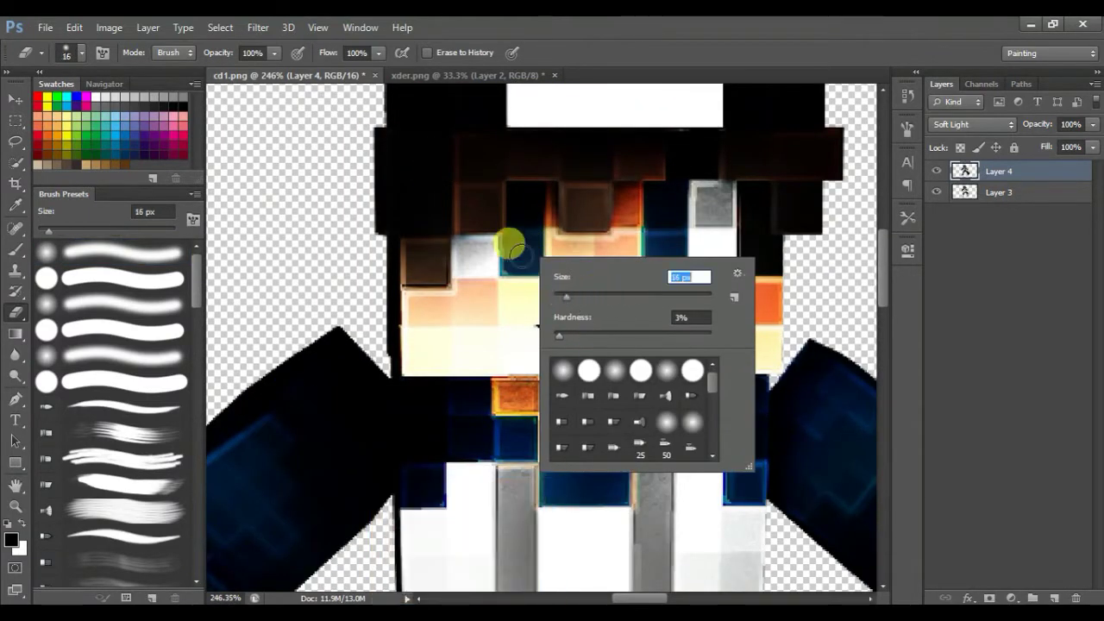
click(517, 248)
drag(533, 264, 515, 222)
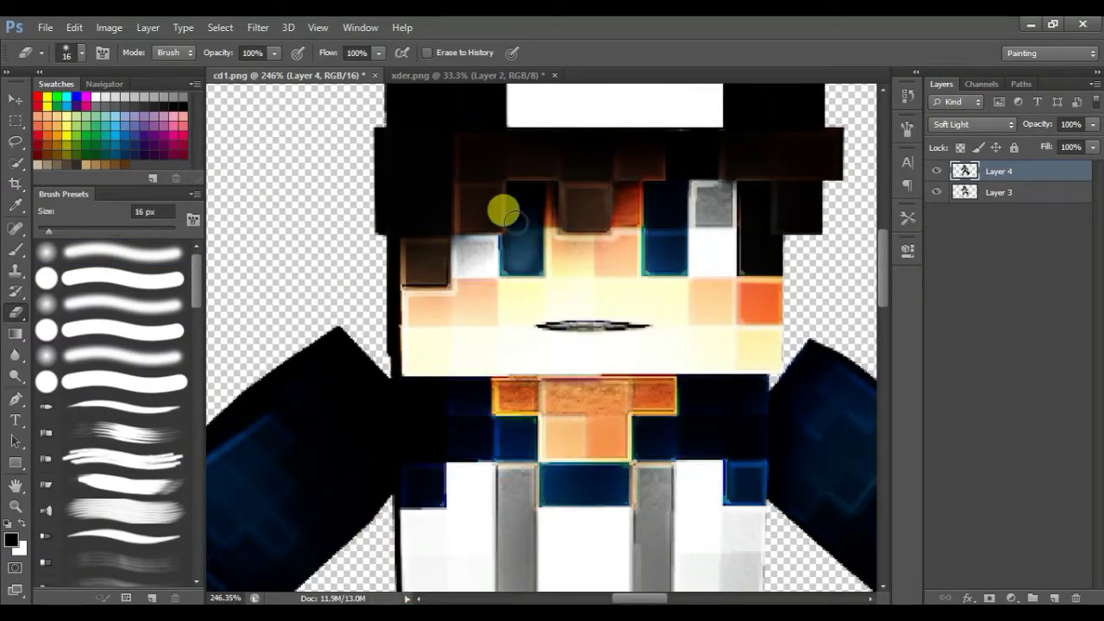
Merge Layer 3 and Layer 4 of cd1.png and add a new empty layer above the result
scroll(653, 247, down, 5)
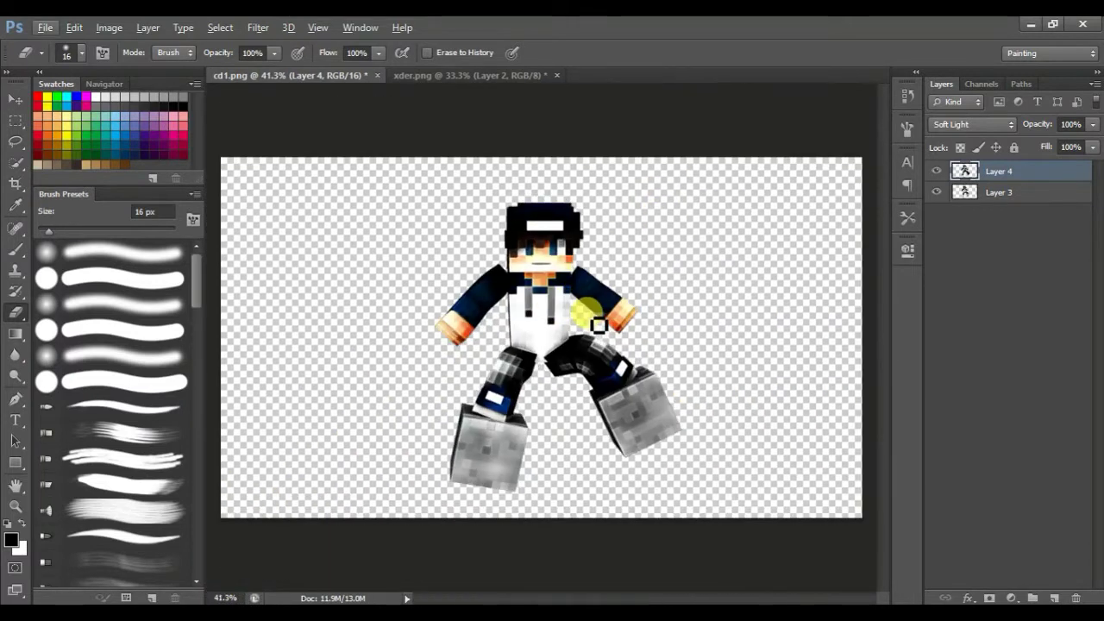
shift+click(983, 195)
key(ctrl+e)
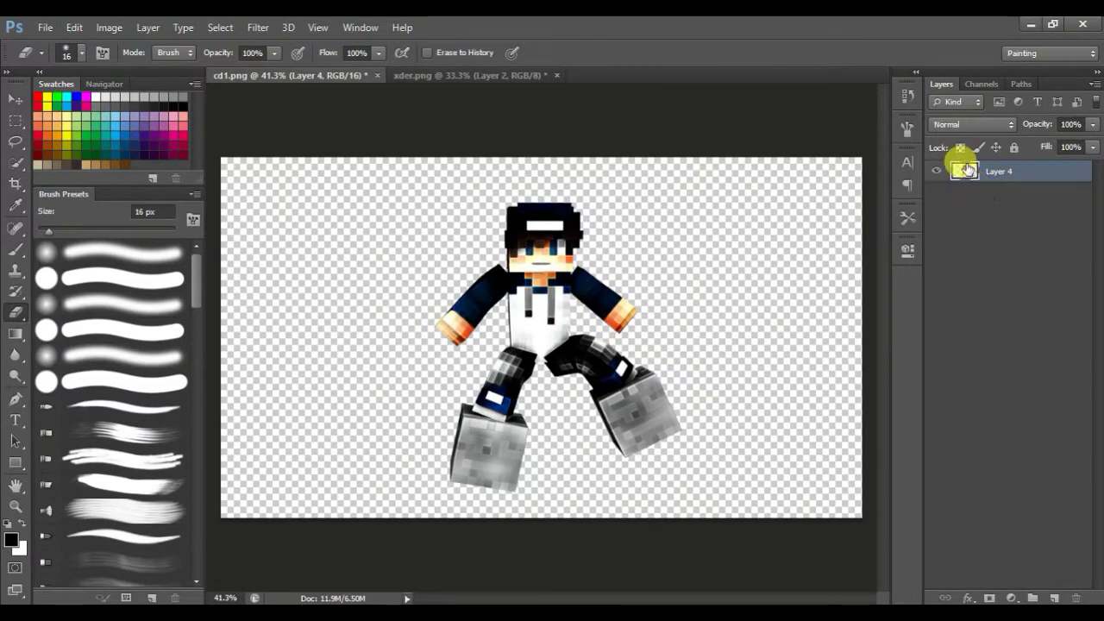
key(ctrl+shift+alt+n)
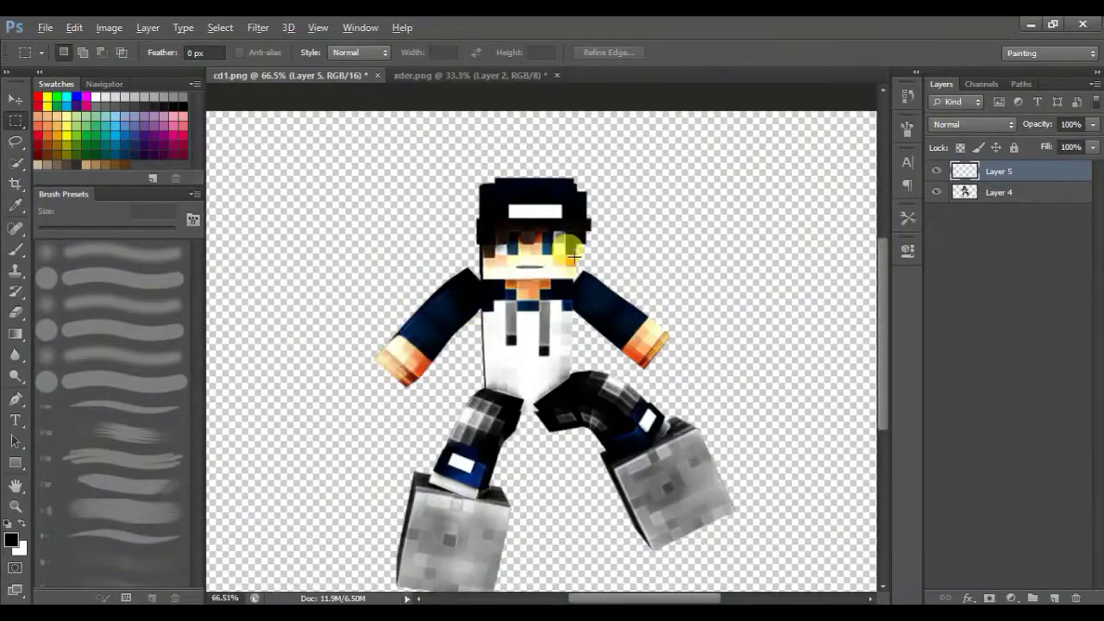
Paint both of the character's eyes blue (1e00ff) on Layer 5 with a 23 px soft brush
scroll(545, 220, up, 5)
click(12, 540)
click(564, 226)
drag(538, 172, 556, 163)
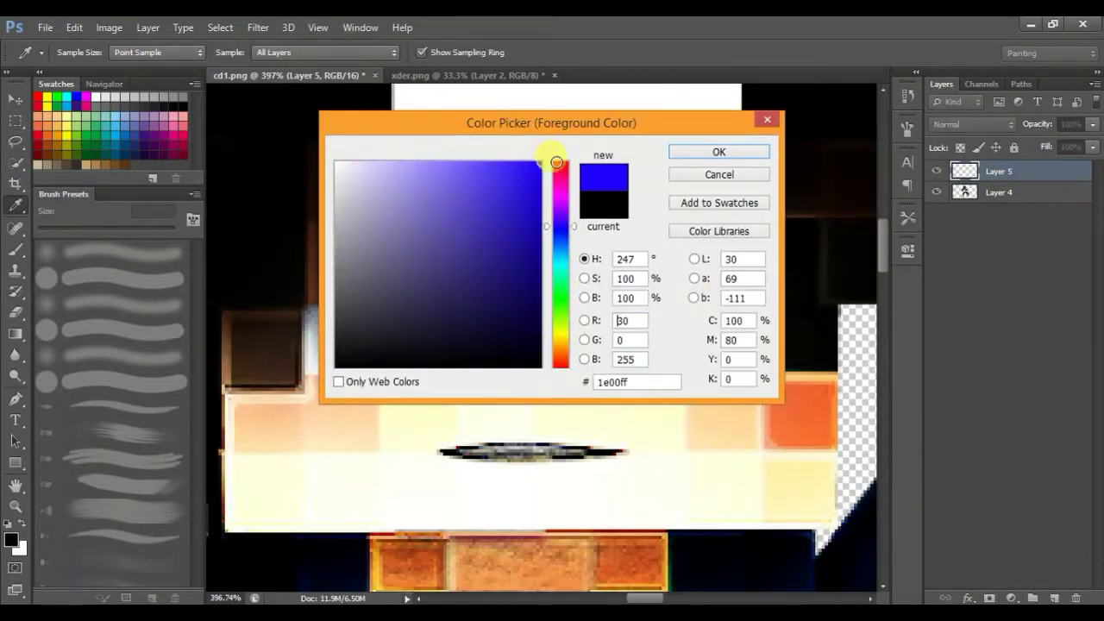
click(719, 152)
click(15, 250)
mouse_move(397, 238)
mouse_down()
mouse_move(379, 291)
mouse_move(414, 362)
mouse_up()
mouse_move(647, 228)
mouse_down()
mouse_move(607, 270)
mouse_move(647, 362)
mouse_up()
Compare blend modes on the blue eye layer and set it to Soft Light
click(973, 125)
click(954, 347)
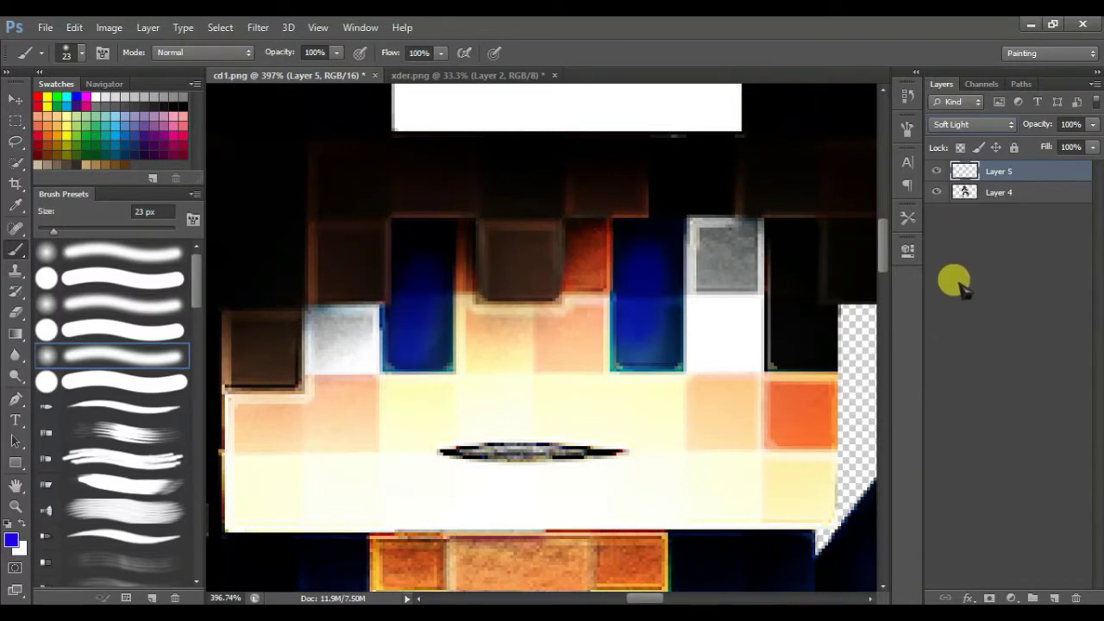
click(968, 124)
click(950, 335)
click(964, 125)
click(946, 348)
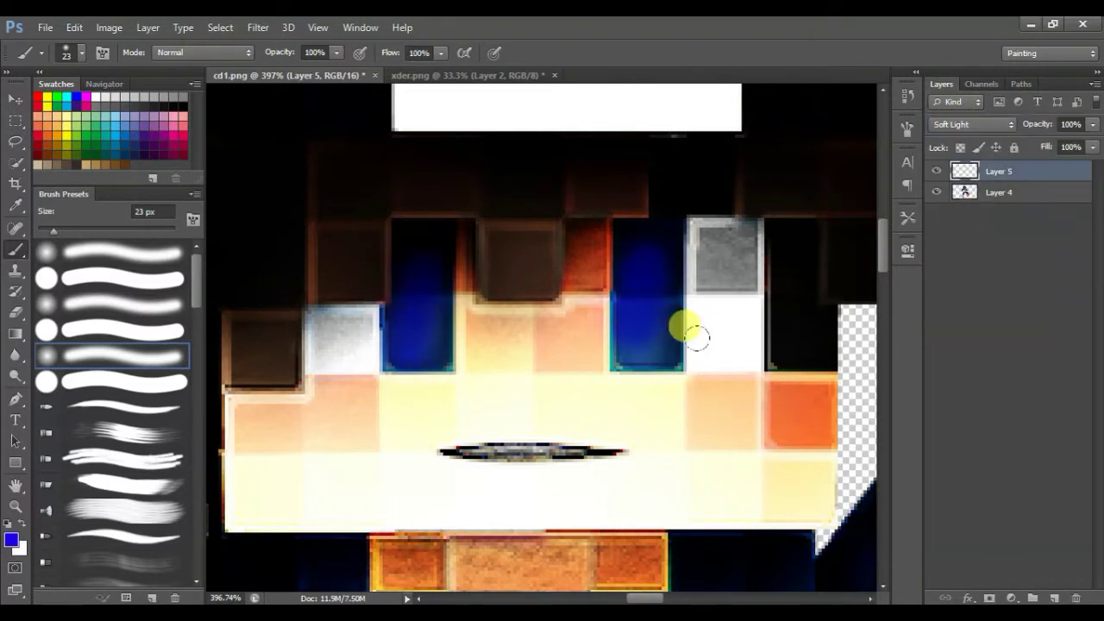
Try a 1 px Pencil line along the left-hand eye's outer edge, on Layer 5 and on a new layer
right_click(16, 252)
click(69, 262)
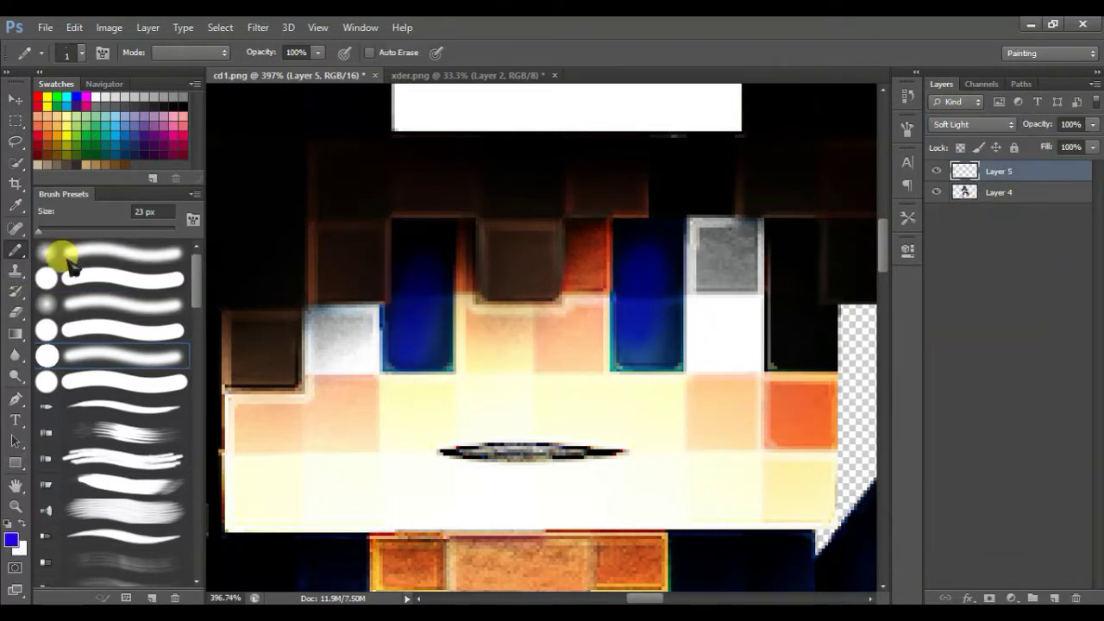
click(119, 410)
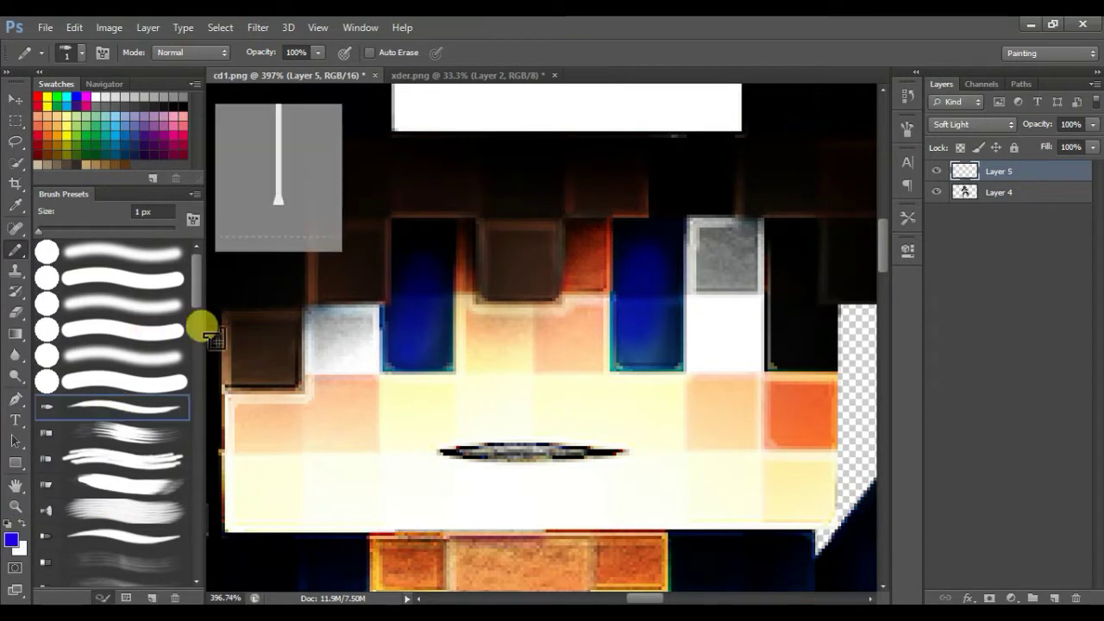
right_click(414, 336)
key(Escape)
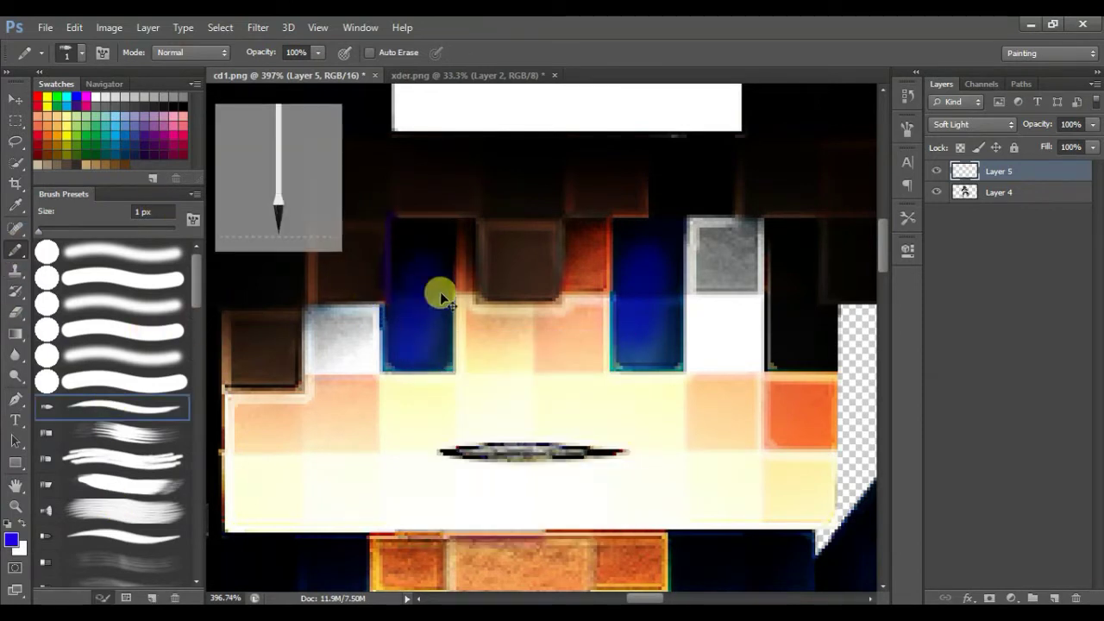
key(ctrl+shift+alt+n)
mouse_move(389, 217)
mouse_down()
mouse_move(389, 279)
mouse_move(372, 300)
mouse_move(328, 307)
mouse_up()
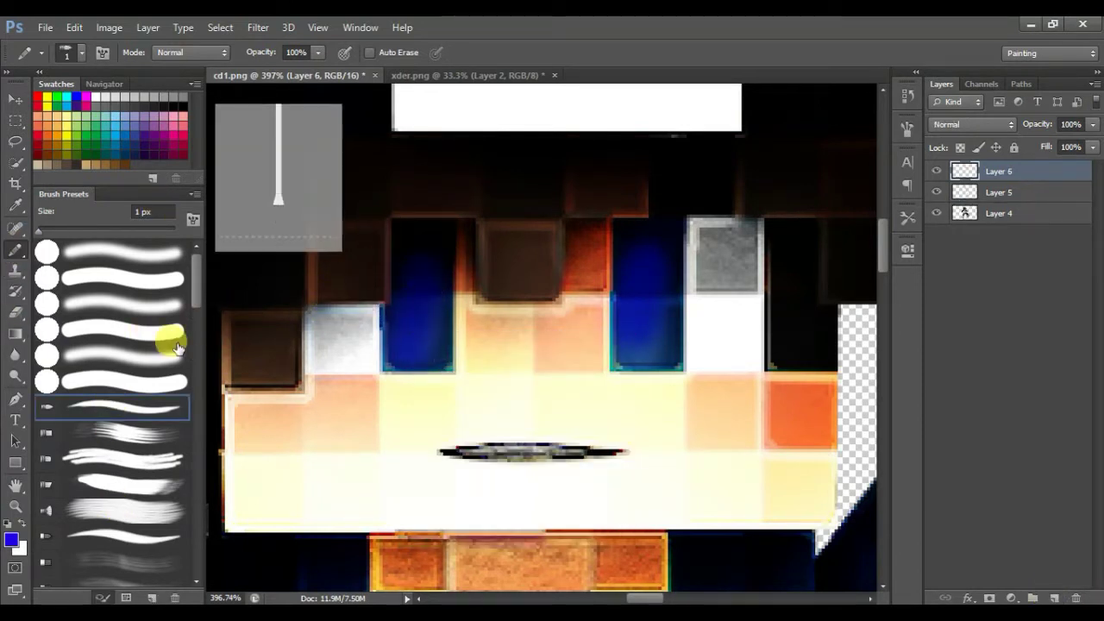
Try shading the left-hand eye on Layer 6 with a splatter-like pencil tip at 2 px
scroll(113, 461, down, 10)
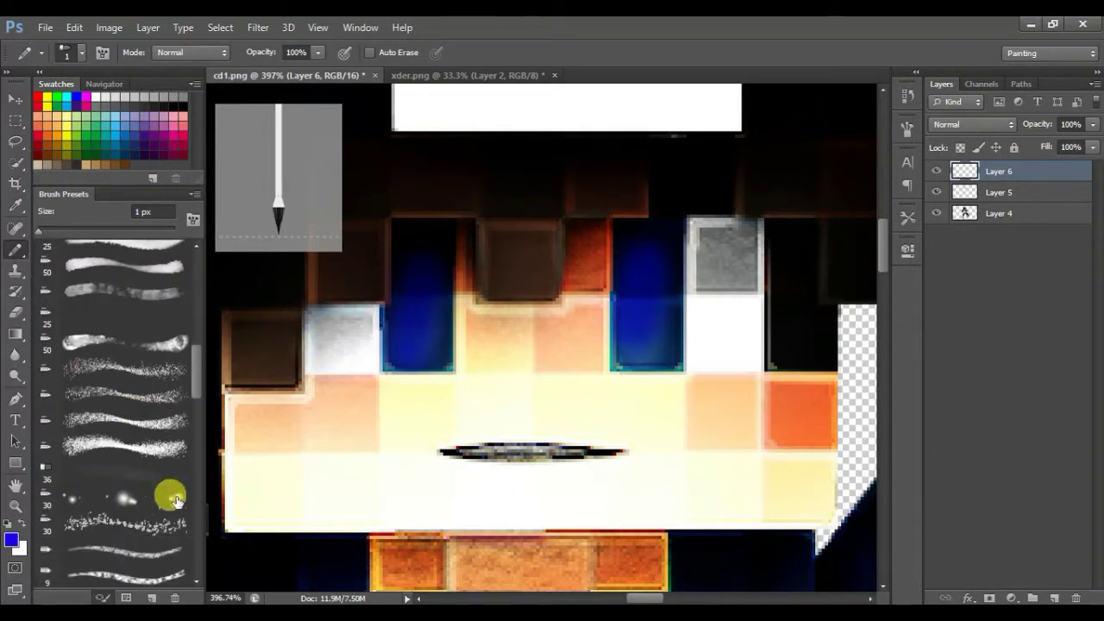
click(177, 500)
right_click(438, 317)
click(459, 358)
click(455, 358)
drag(437, 276, 429, 343)
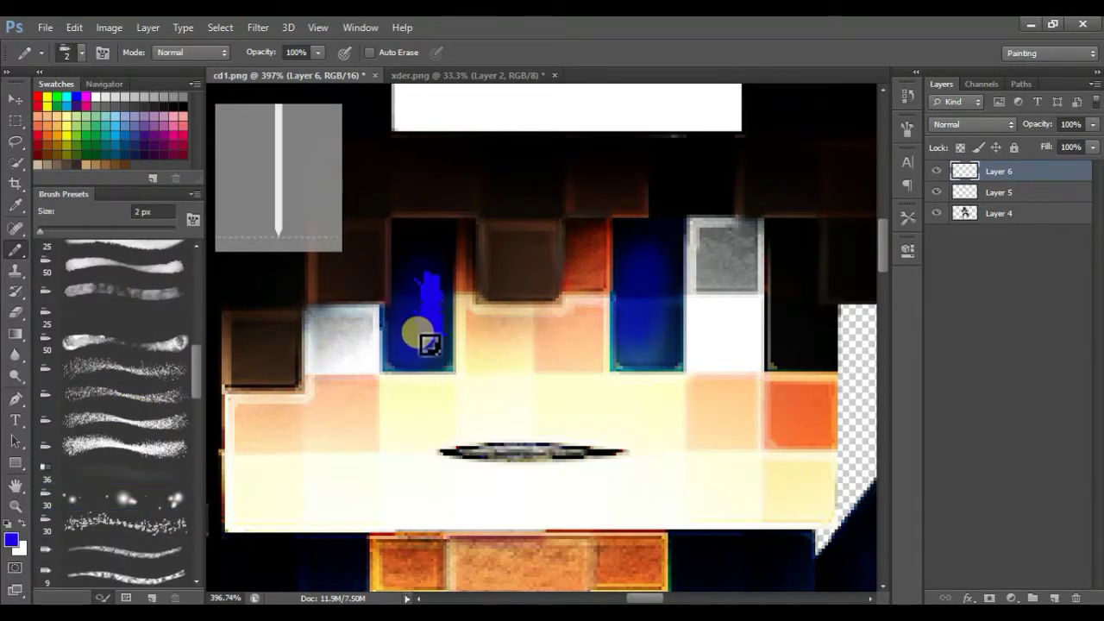
Shade both eyes on Layer 5 with the 30 px splatter-like pencil tip reduced to 3 px
key(alt+bracketleft)
click(115, 495)
right_click(457, 315)
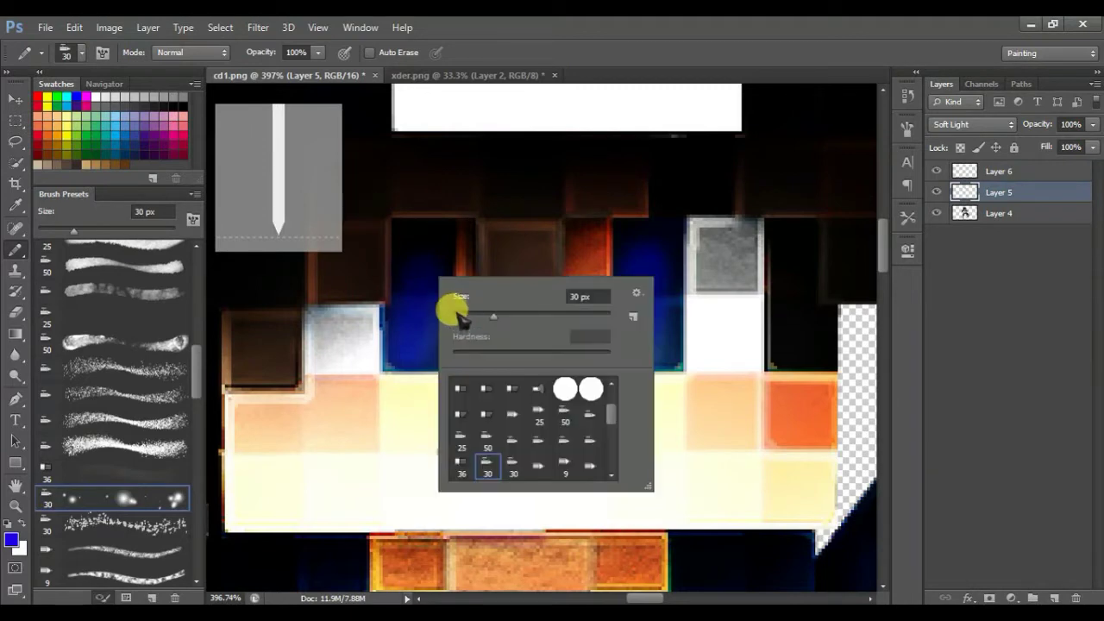
click(457, 314)
drag(424, 258, 423, 349)
drag(644, 342, 662, 333)
drag(646, 259, 715, 271)
Set the opacity of Layer 6 to 17%
click(1061, 175)
click(948, 127)
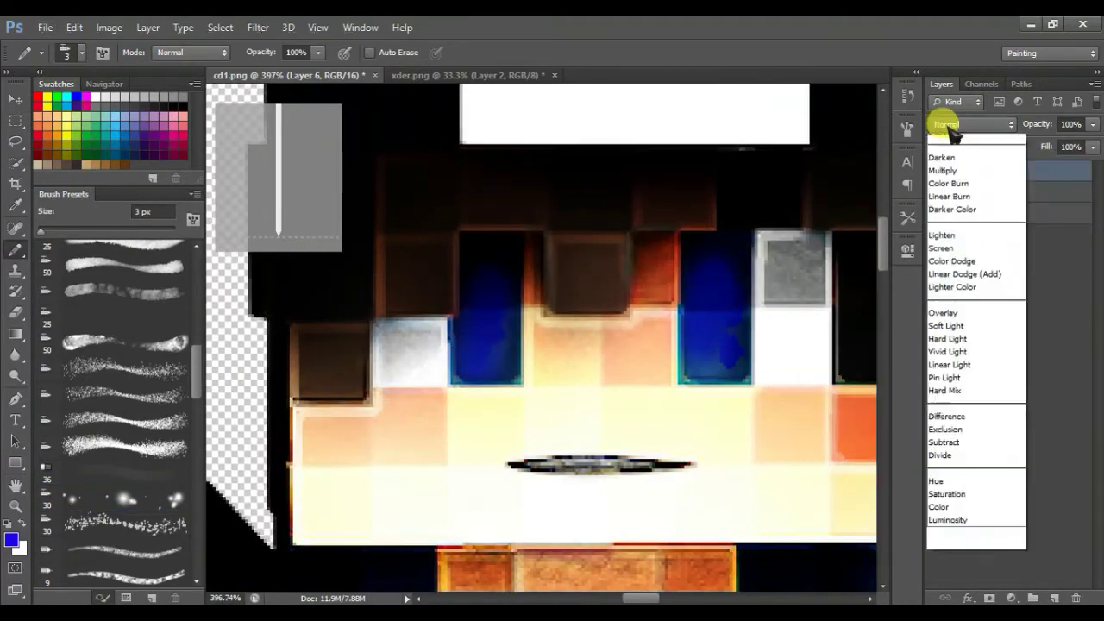
click(952, 125)
drag(1028, 149, 1029, 149)
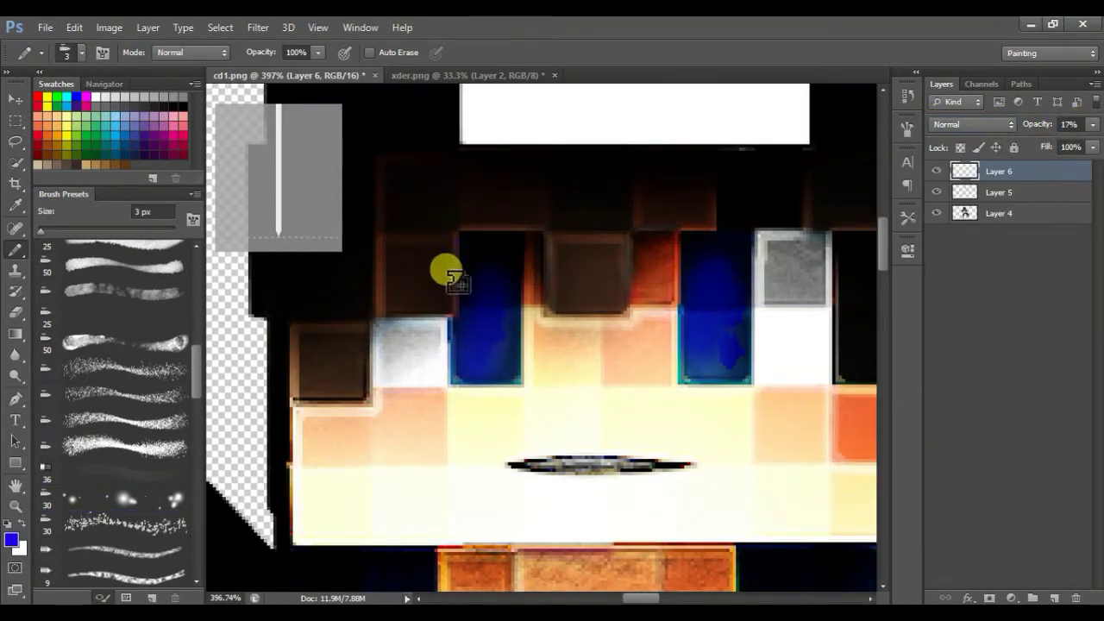
Try a 1 px Pencil line down the left-hand eye's outer edge on Layer 6 and remove that layer
right_click(459, 249)
text(1)
key(Return)
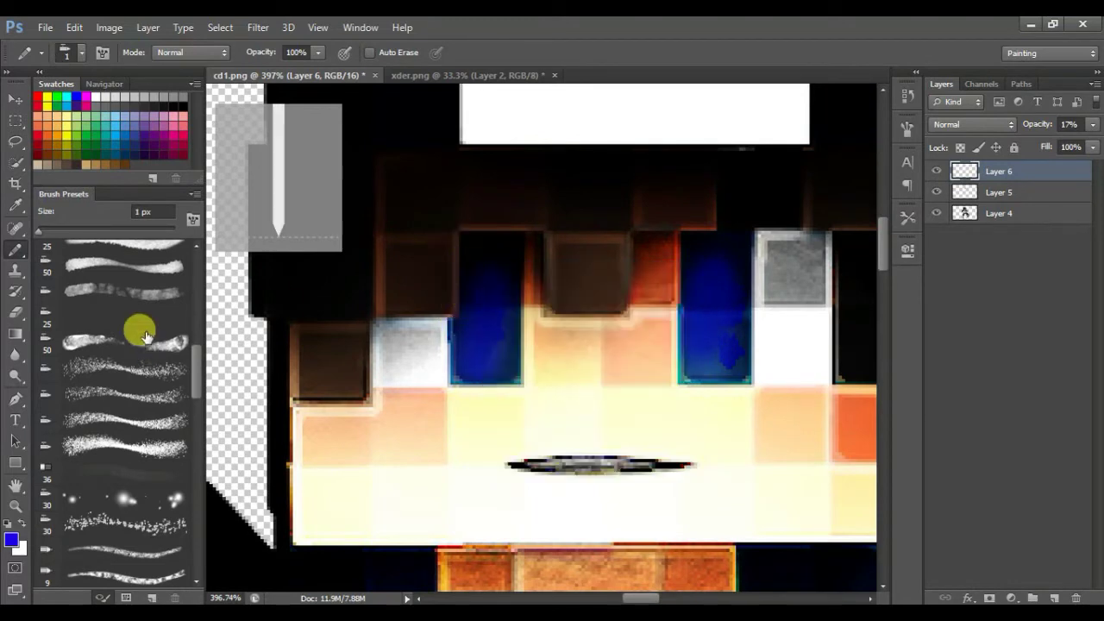
scroll(154, 380, up, 3)
drag(197, 352, 199, 266)
click(124, 403)
drag(461, 235, 456, 306)
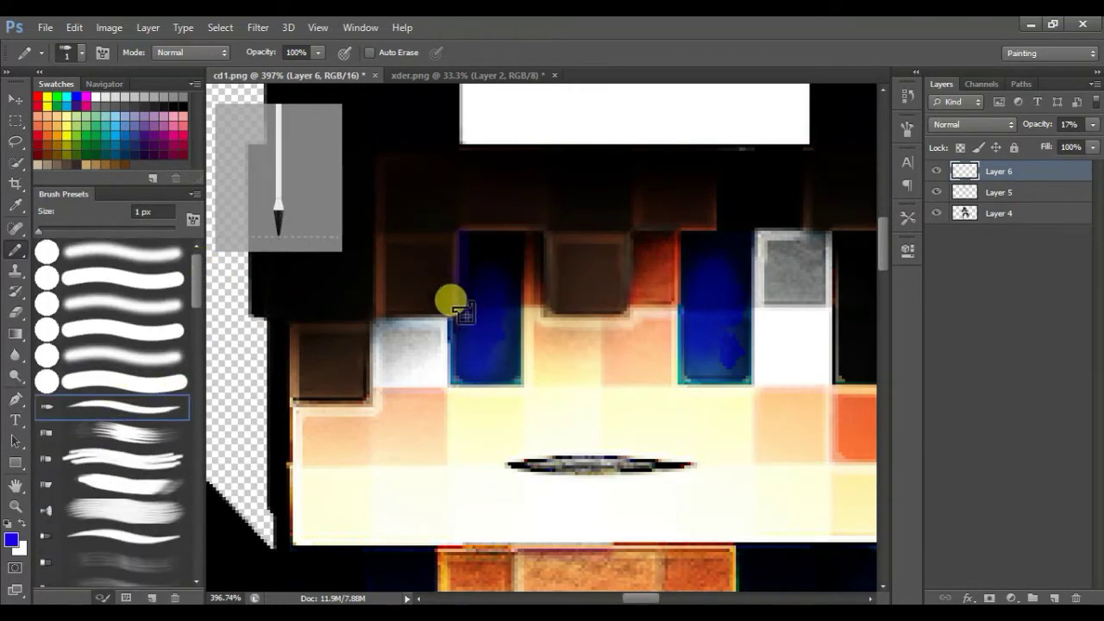
key(ctrl+0)
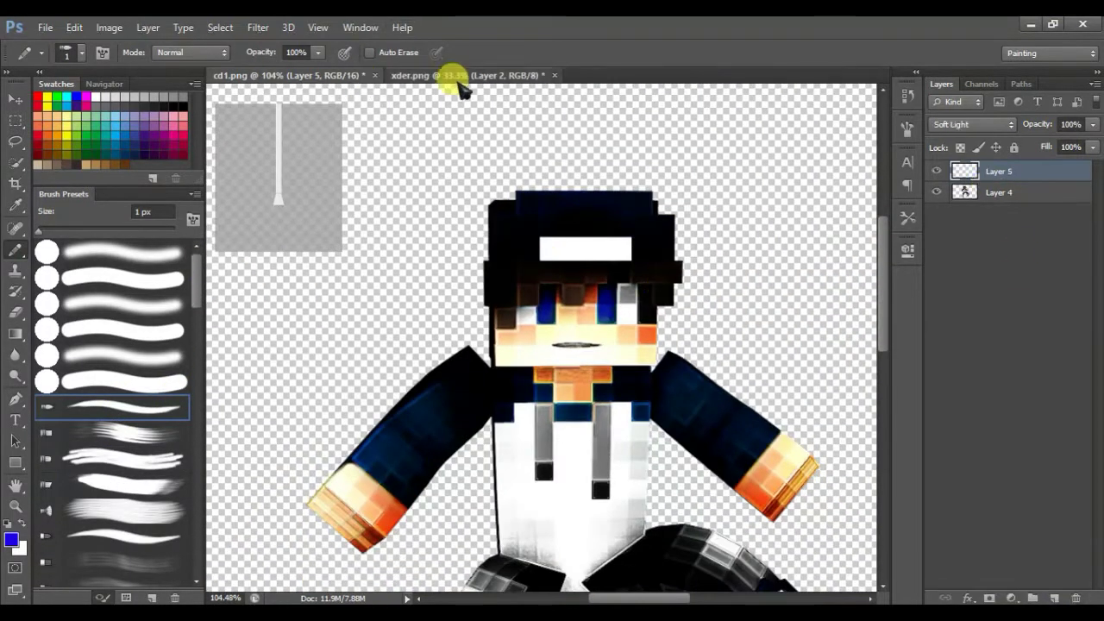
Delete the character layer from xder.png and paint a vertical blue line beside the logo on a new layer with a 23 px soft brush
click(444, 75)
drag(998, 175, 1076, 598)
click(1054, 598)
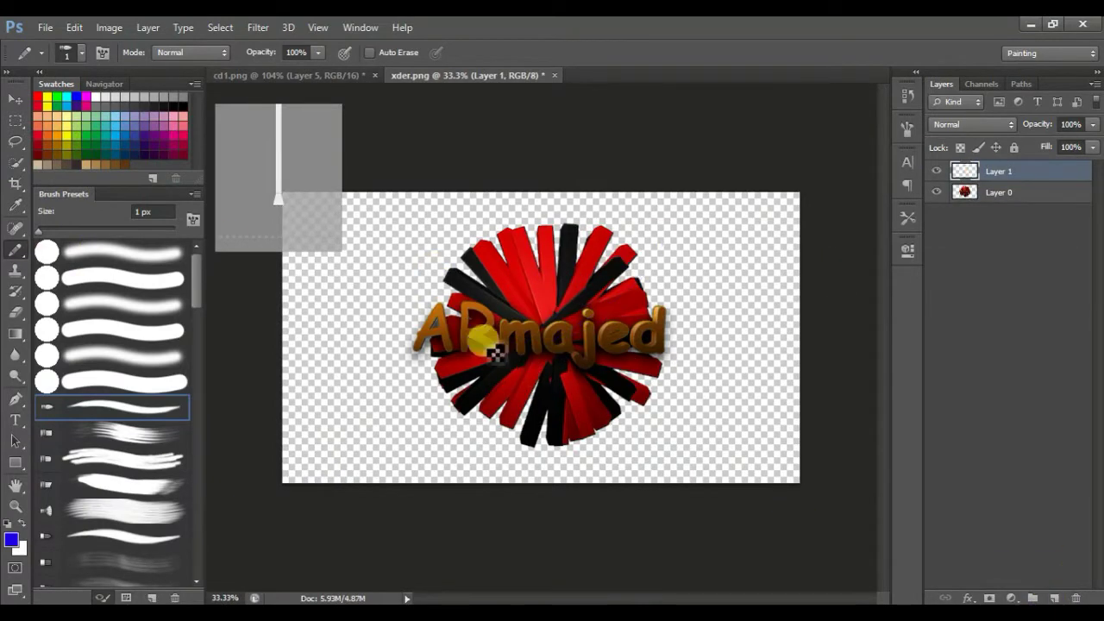
click(15, 251)
drag(331, 259, 331, 401)
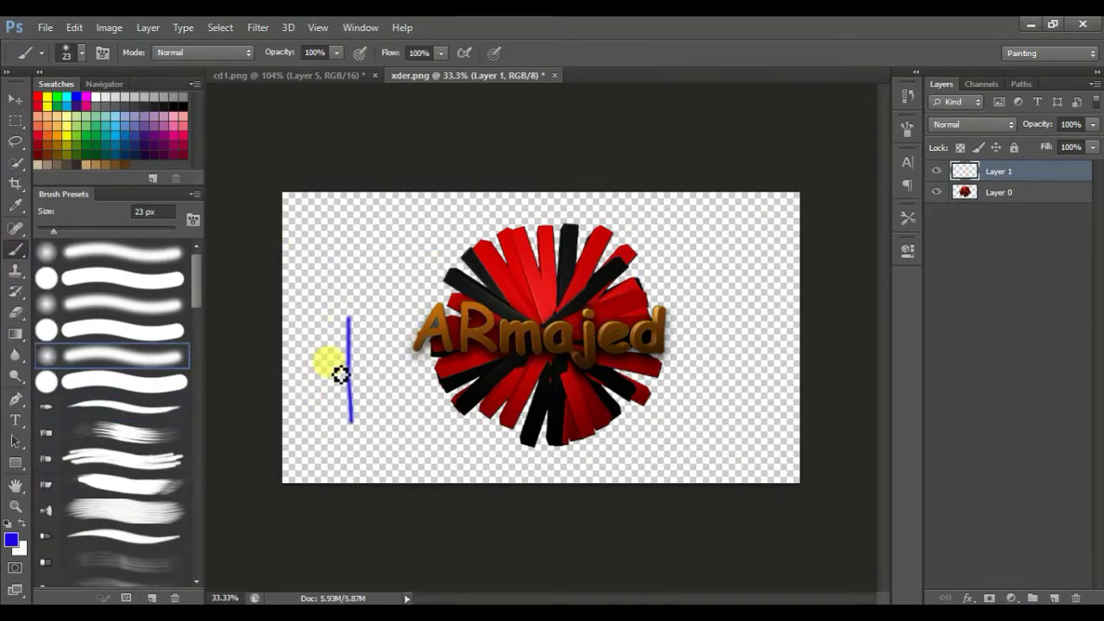
Add a purple Drop Shadow in Multiply mode to the blue line on Layer 1 and adjust its distance and size
scroll(341, 375, up, 5)
right_click(991, 169)
click(709, 106)
drag(515, 90, 572, 164)
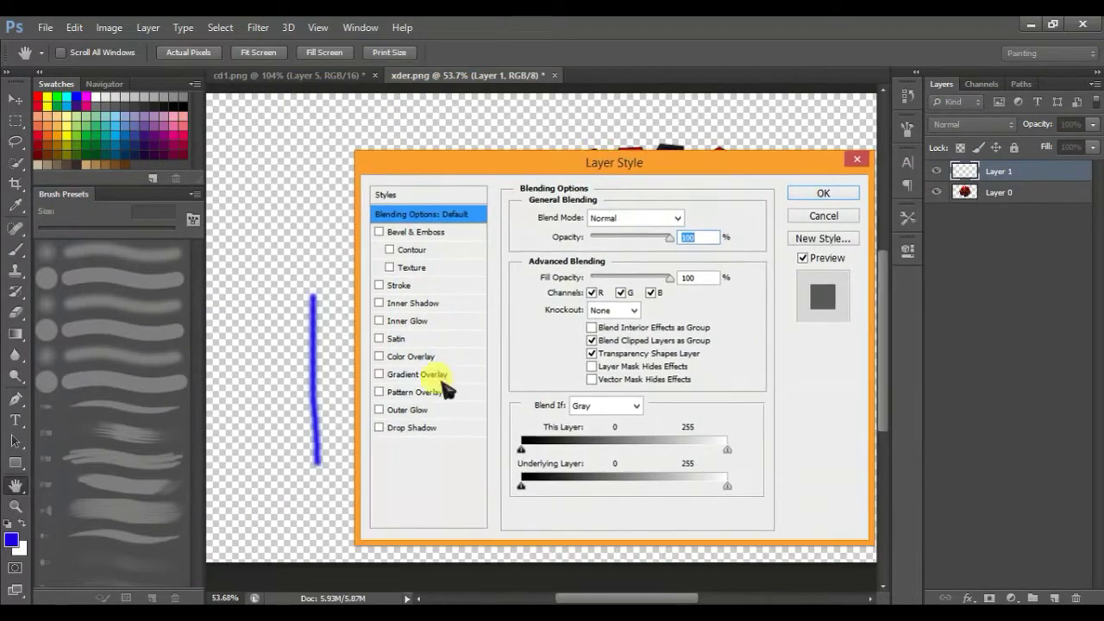
click(412, 427)
click(692, 217)
drag(547, 209, 527, 184)
click(722, 151)
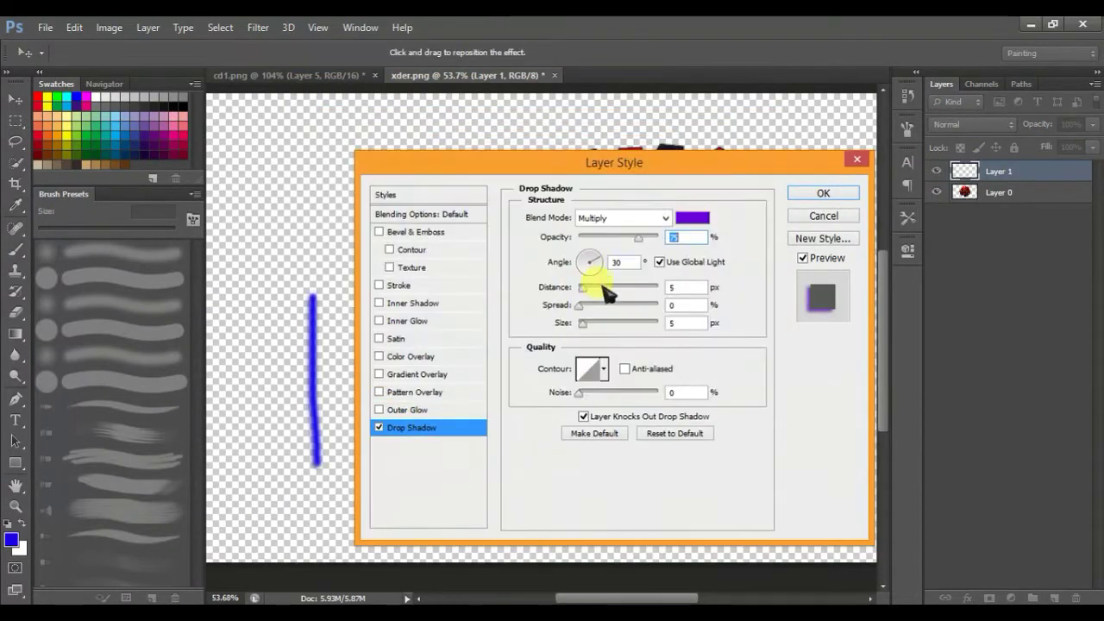
mouse_move(608, 293)
mouse_down()
mouse_move(577, 303)
mouse_move(590, 326)
mouse_up()
Add a Screen-mode Inner Glow to the blue line with 97% opacity, 3% choke, 16 px size and the purple colour a200ee
click(435, 320)
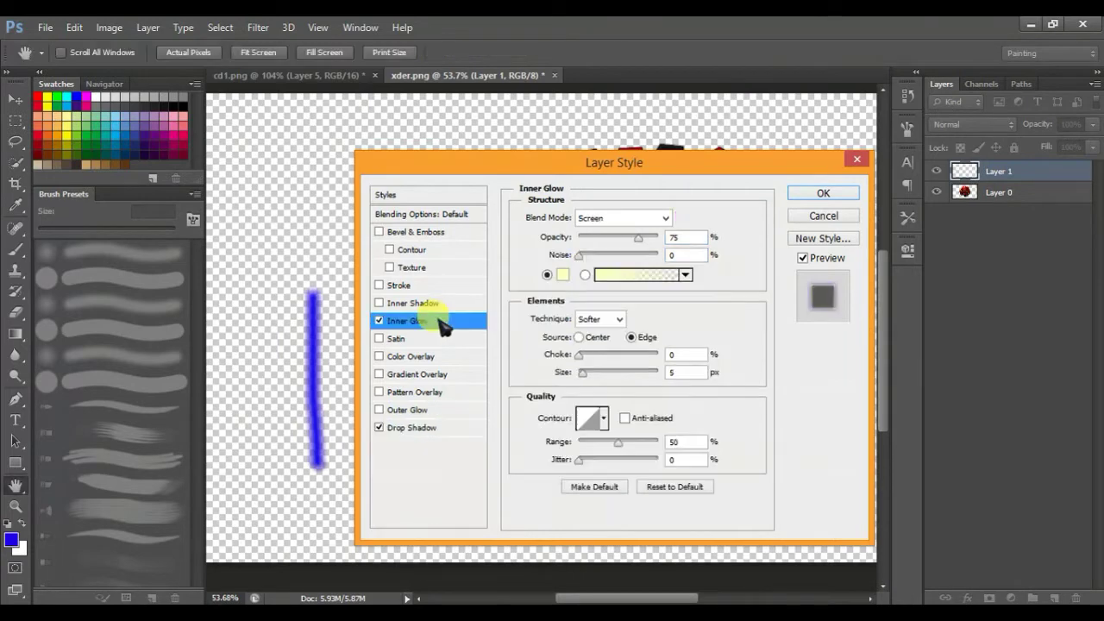
click(562, 271)
click(563, 199)
click(541, 175)
click(719, 152)
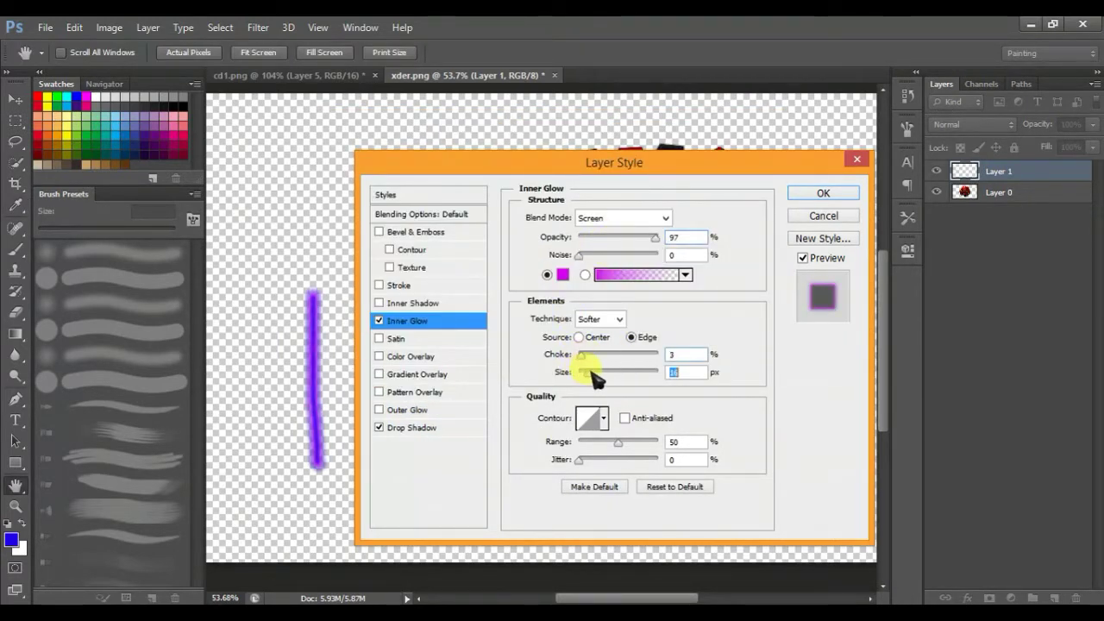
click(561, 274)
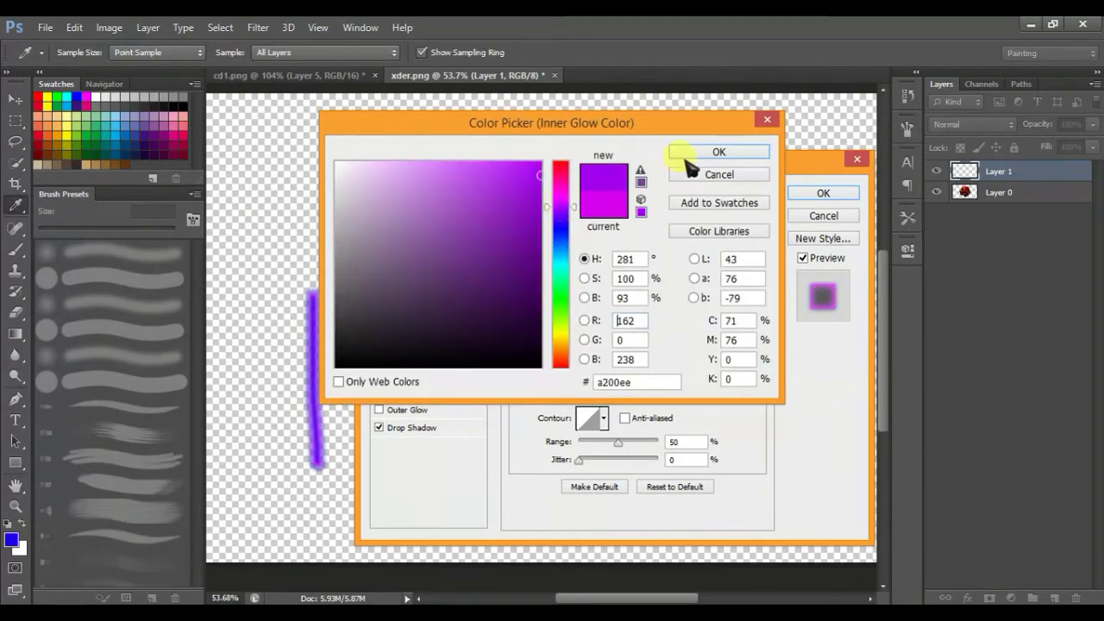
click(690, 148)
click(822, 193)
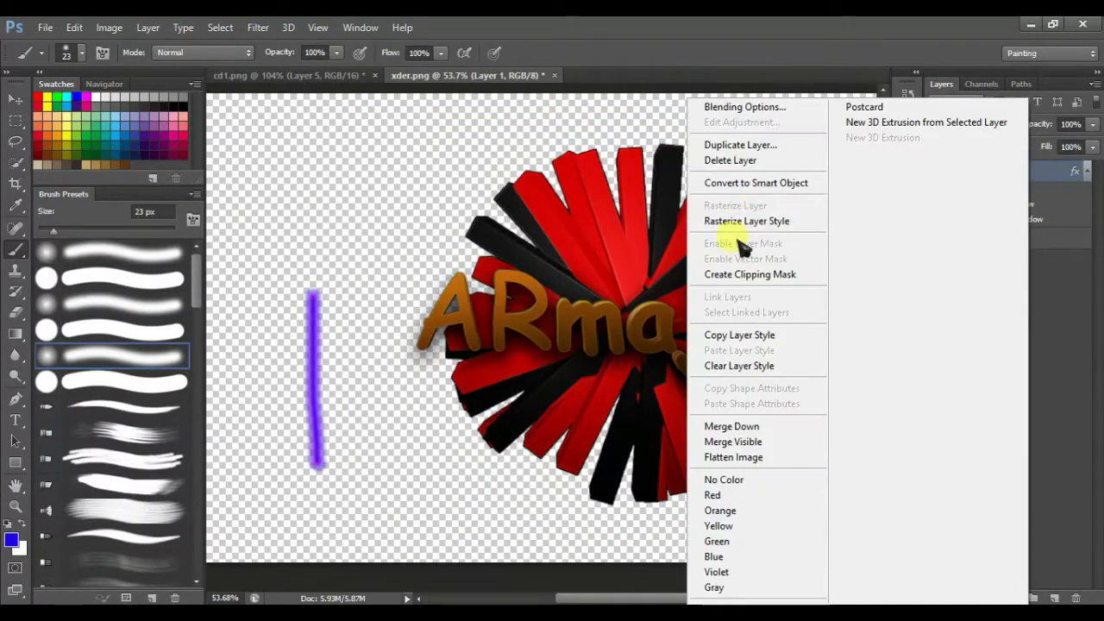
Rasterize the line's layer style and brighten the line with Levels, setting the white input level to 148
click(349, 345)
key(ctrl+l)
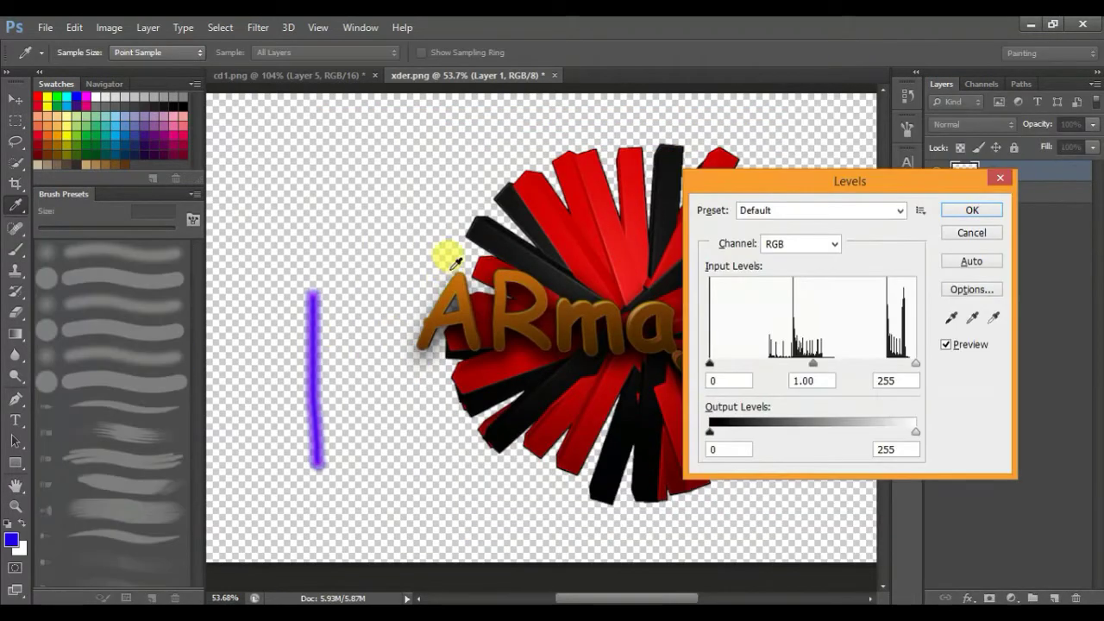
drag(732, 363, 709, 364)
drag(915, 364, 845, 400)
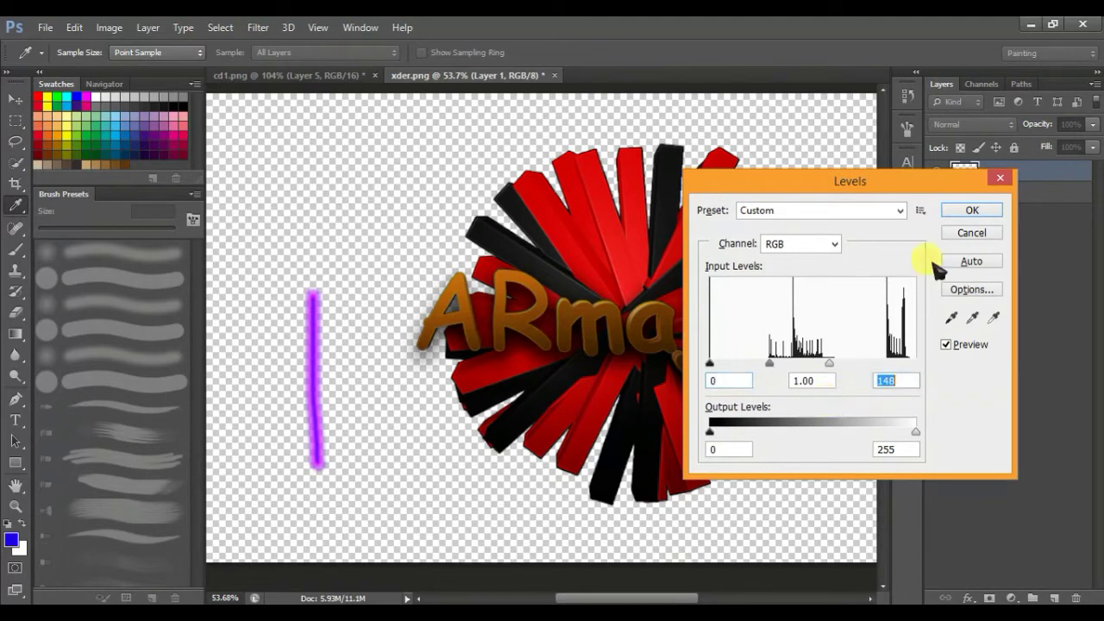
key(Return)
Move the glowing line into cd1.png and scale it down to fit along the upper outer edge of the left-hand eye
mouse_move(320, 389)
mouse_down()
mouse_move(320, 81)
mouse_move(456, 291)
mouse_move(487, 289)
mouse_up()
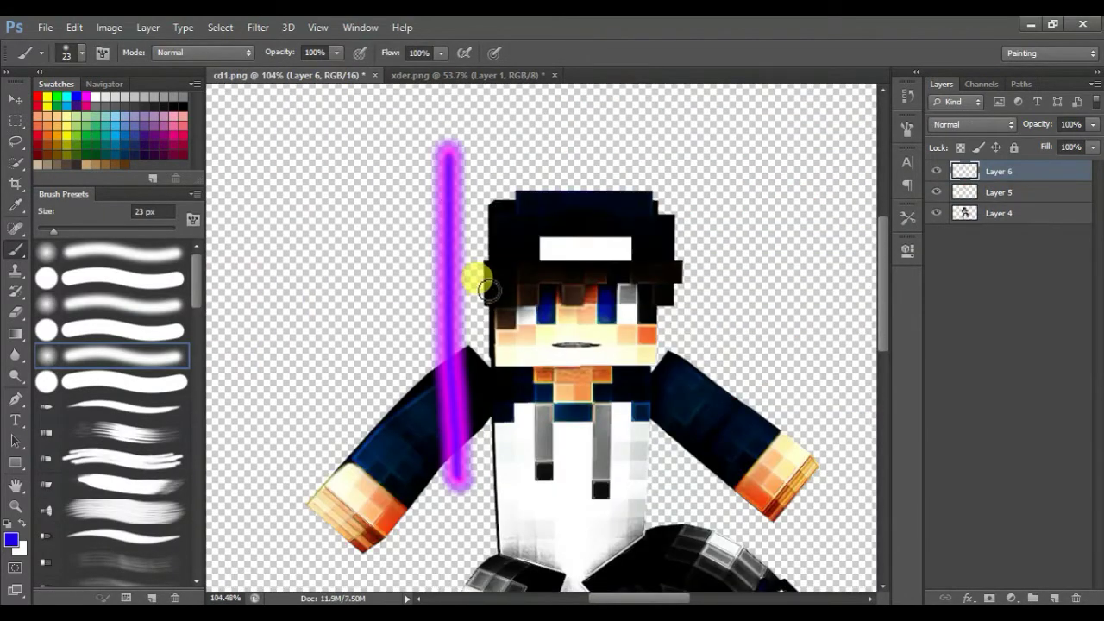
key(ctrl+t)
drag(478, 132, 428, 289)
scroll(593, 305, up, 4)
drag(261, 312, 504, 267)
drag(468, 323, 464, 313)
scroll(466, 282, up, 6)
drag(436, 401, 424, 316)
click(812, 52)
scroll(763, 202, down, 3)
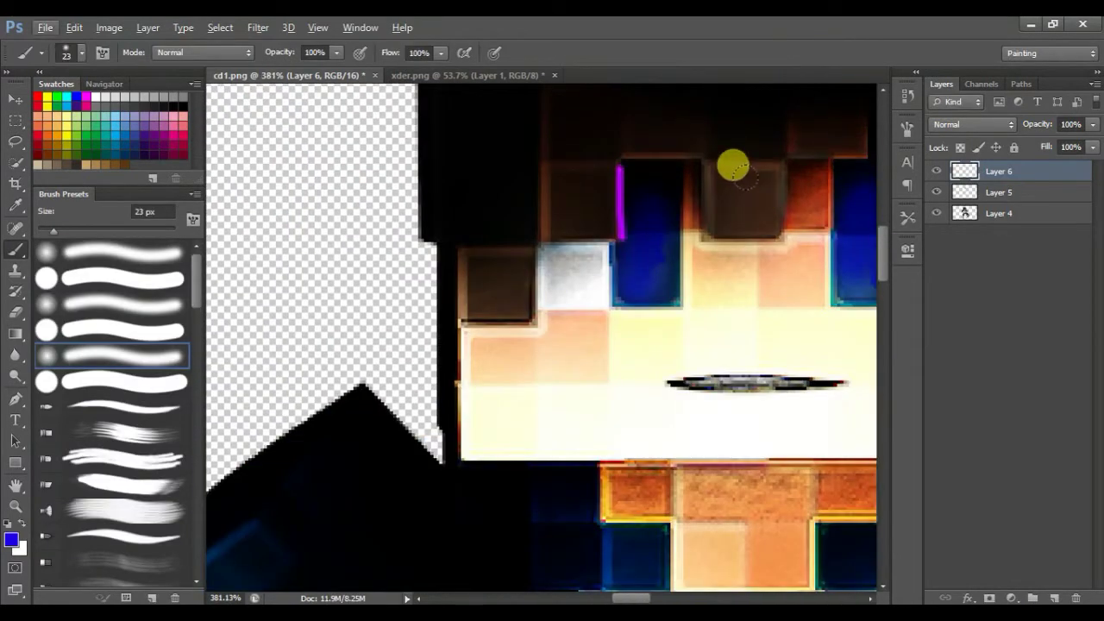
Duplicate the line, rotate the copy -90.11°, stretch it to 116.80% height and place it along the outer hair block's lower edge
key(ctrl+j)
key(ctrl+t)
mouse_move(653, 143)
mouse_down()
mouse_move(545, 126)
mouse_move(537, 136)
mouse_move(584, 180)
mouse_move(572, 184)
mouse_up()
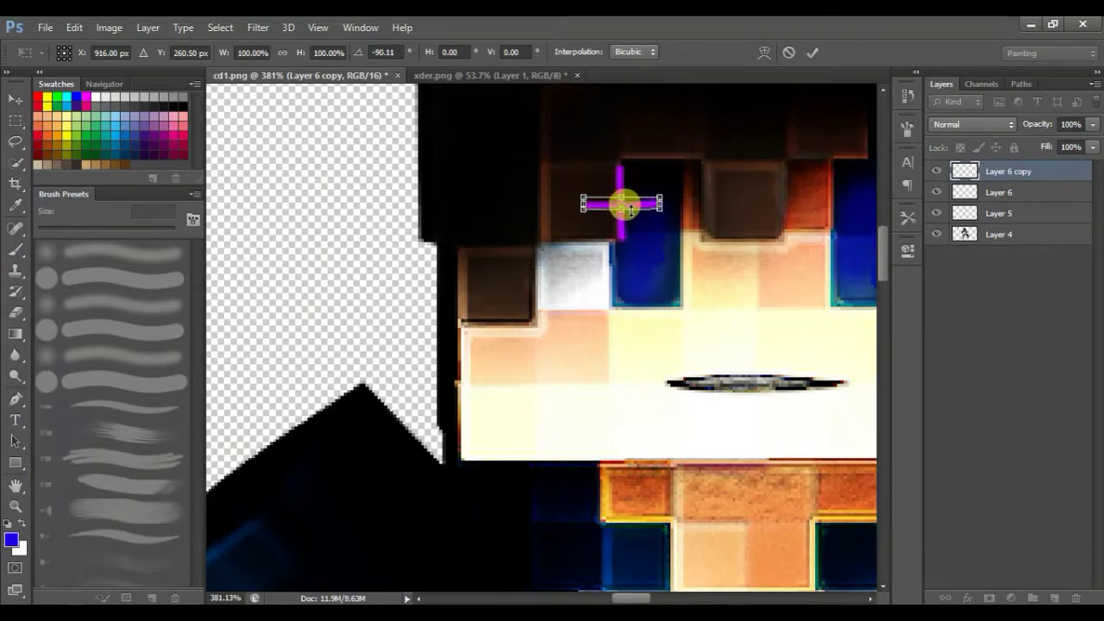
drag(647, 205, 614, 242)
drag(539, 240, 541, 241)
click(811, 55)
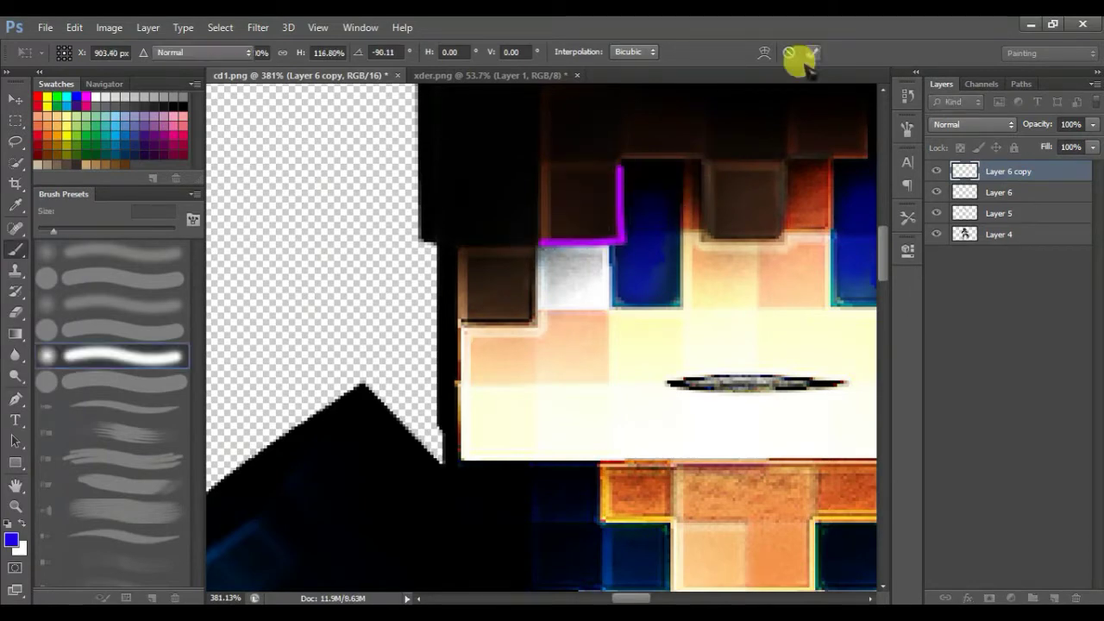
Add a new empty layer and a Hue/Saturation adjustment layer above the line layers, with the hue at -17
scroll(753, 191, down, 6)
scroll(796, 207, up, 6)
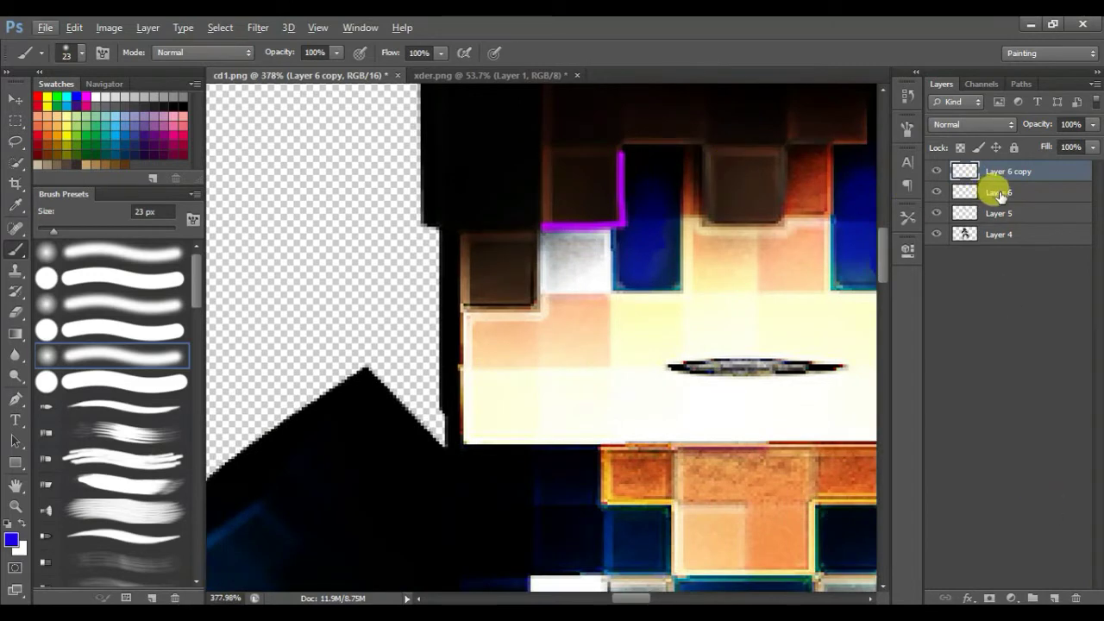
click(1054, 598)
click(1010, 598)
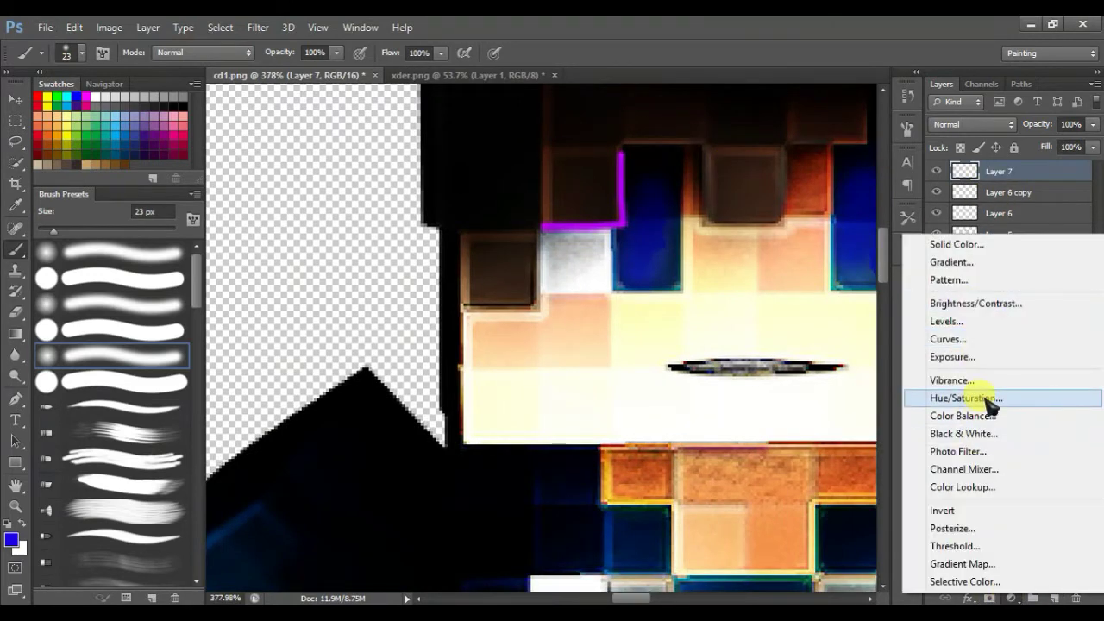
click(986, 400)
drag(766, 349, 757, 366)
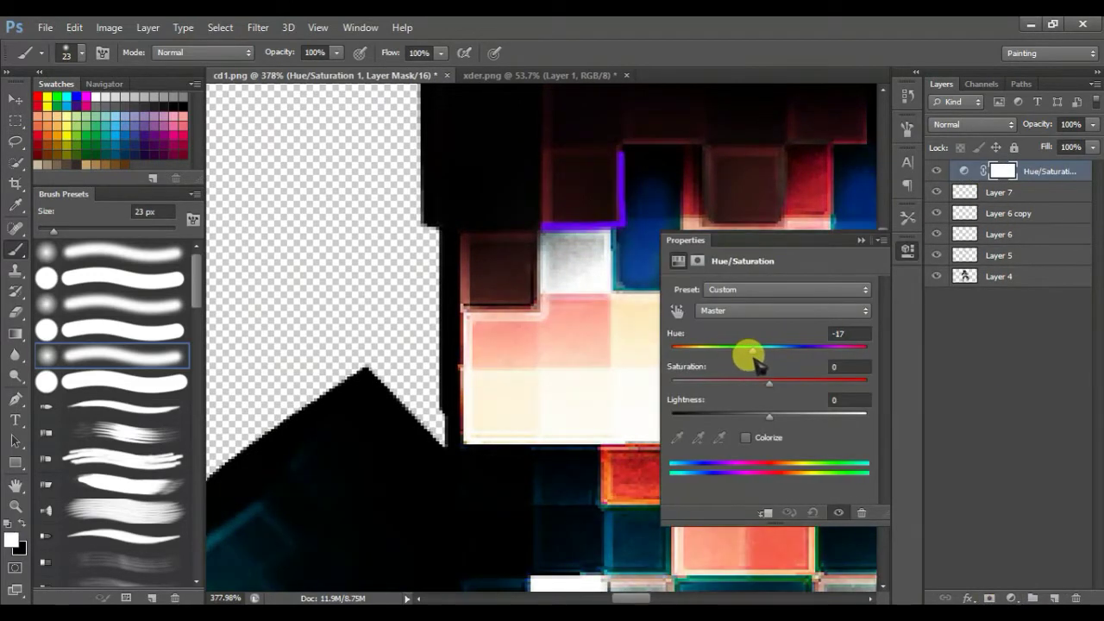
Try to transform the empty Layer 7 and delete that layer
click(992, 194)
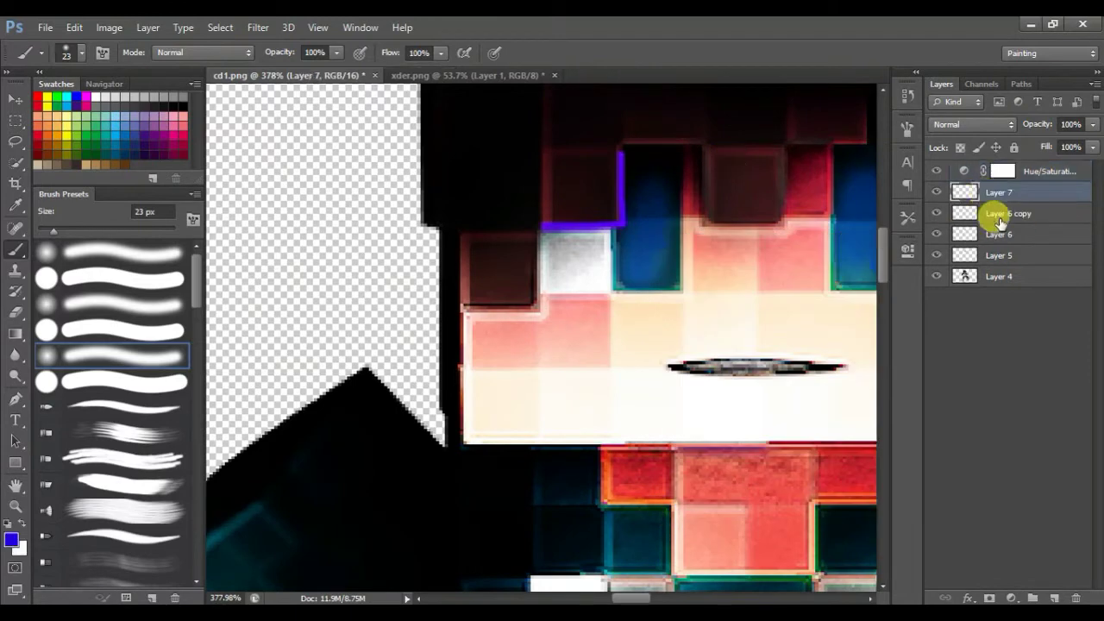
ctrl+click(996, 218)
ctrl+click(1032, 175)
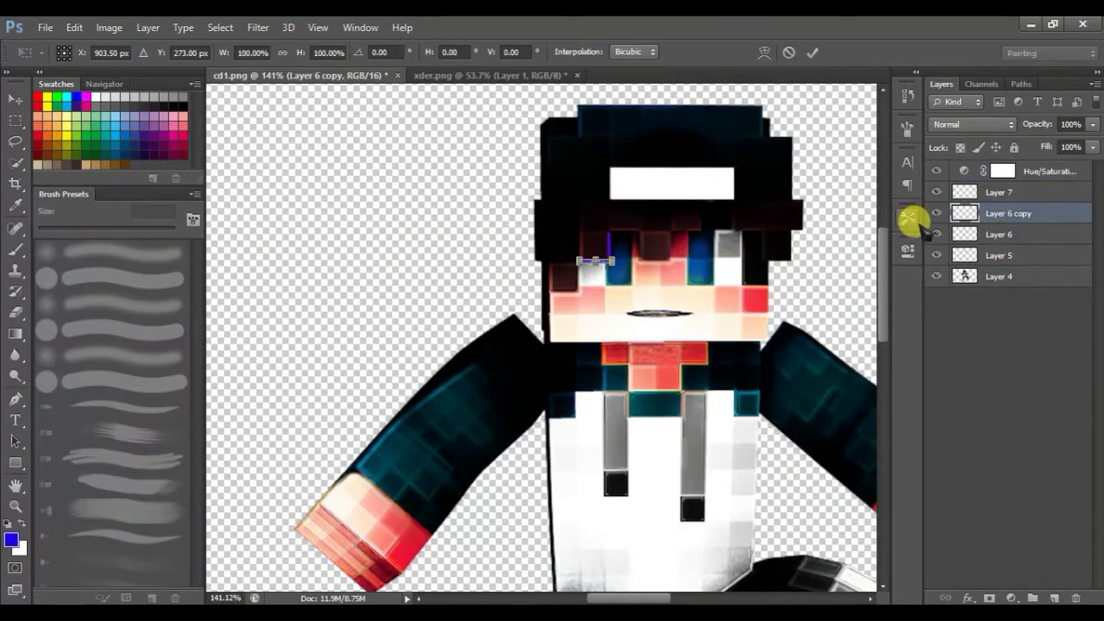
click(992, 192)
key(ctrl+t)
click(528, 244)
key(ctrl+t)
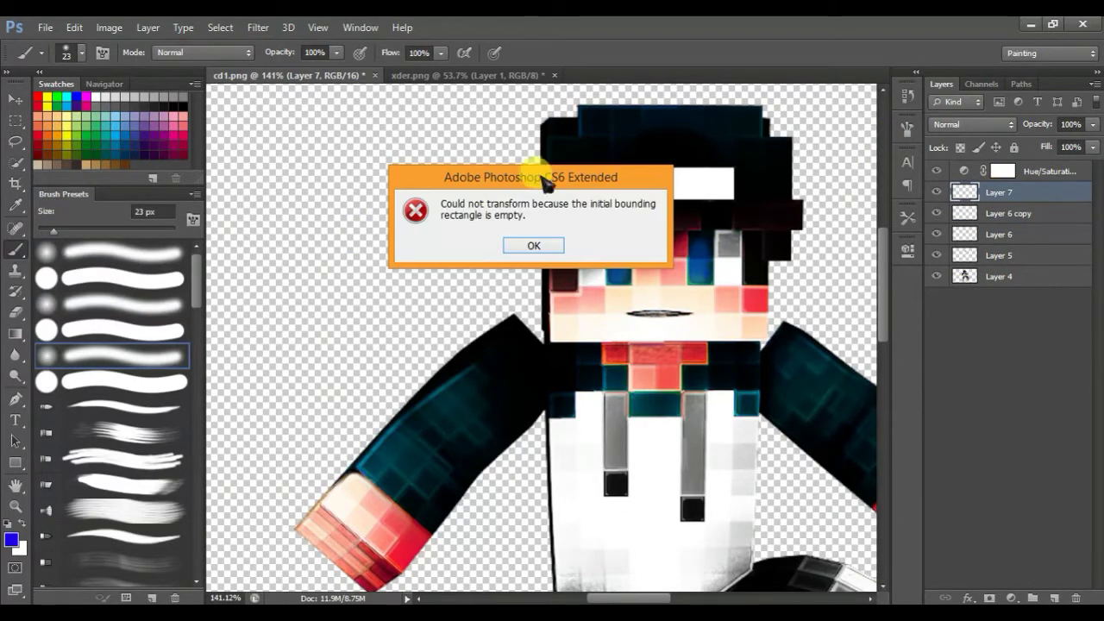
click(524, 244)
drag(1078, 595, 1078, 597)
Try merging the Hue/Saturation adjustment with Layer 6 copy and Layer 6, and undo the merge
shift+click(1009, 171)
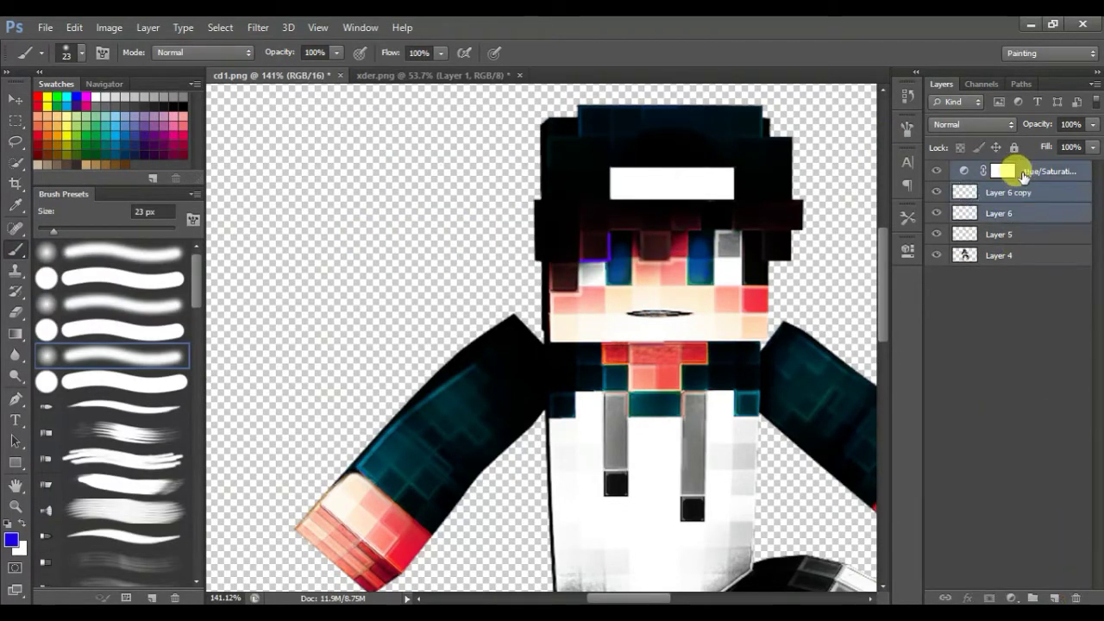
key(ctrl+e)
scroll(696, 231, up, 5)
key(ctrl+z)
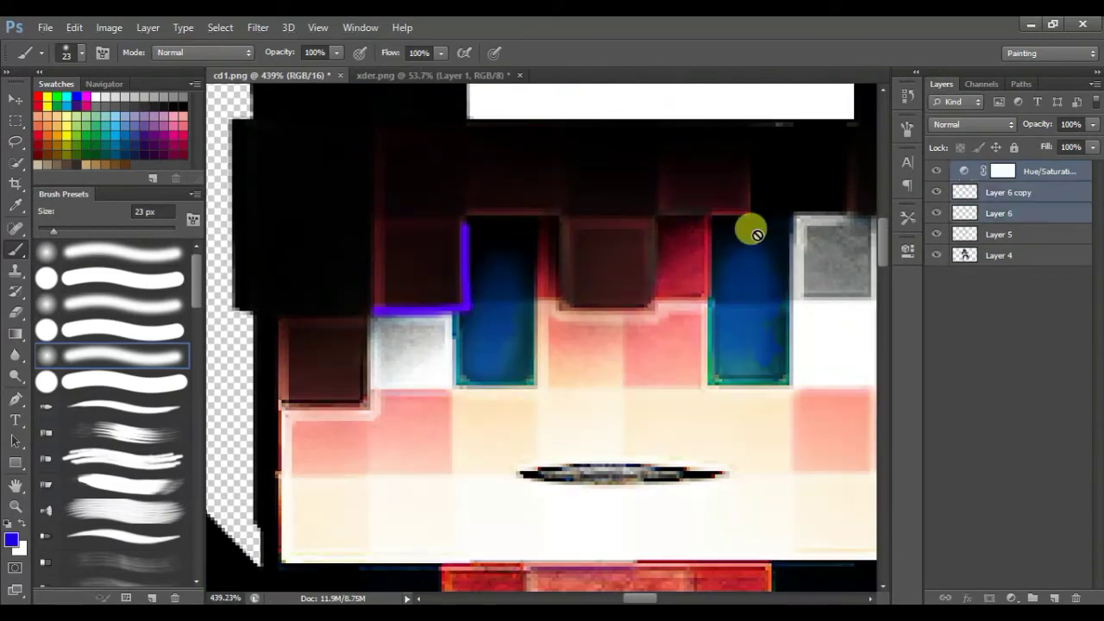
Duplicate the Hue/Saturation adjustment and merge one adjustment into each line layer, Layer 6 copy and Layer 6
click(1004, 172)
key(ctrl+j)
click(1012, 210)
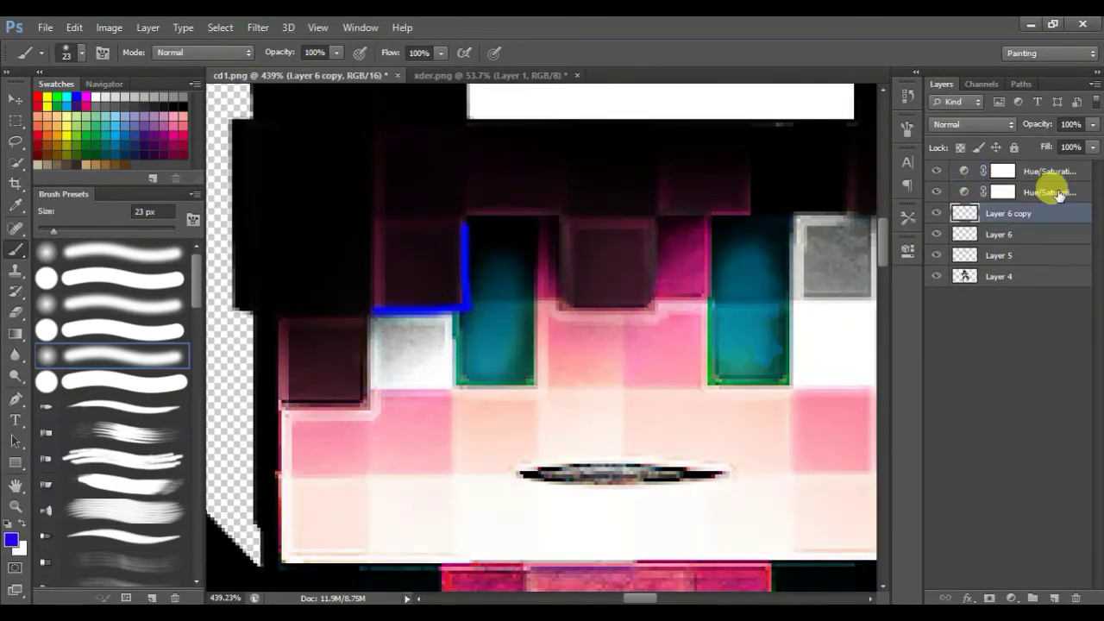
shift+click(1050, 190)
key(ctrl+e)
click(1065, 210)
ctrl+click(1048, 173)
key(ctrl+e)
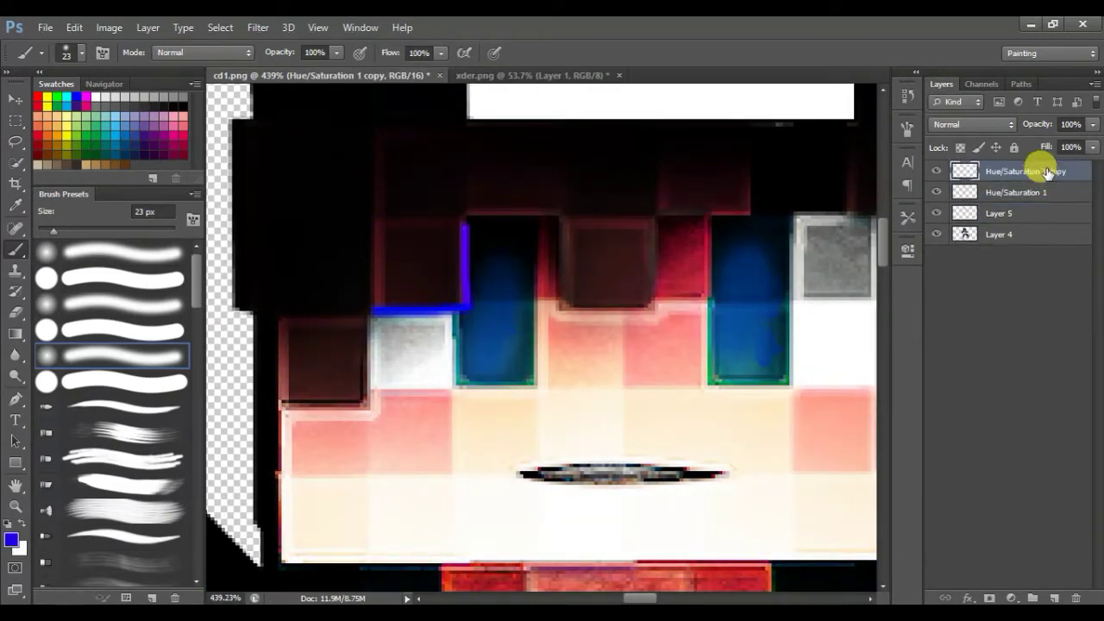
Copy the vertical line to the left-hand eye's inner side and place another copy, rotated -89.74° at 112.03% height, across the eye's top
key(ctrl+shift+z)
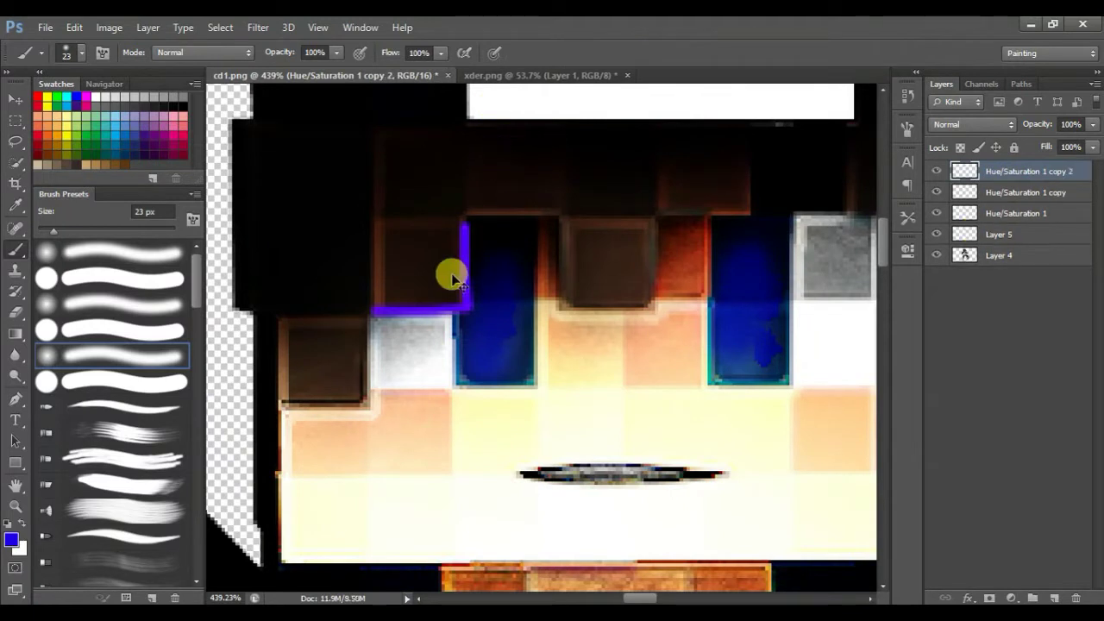
mouse_move(451, 276)
mouse_down()
mouse_move(659, 276)
mouse_move(515, 258)
mouse_up()
key(ctrl+j)
key(ctrl+t)
drag(540, 315, 607, 226)
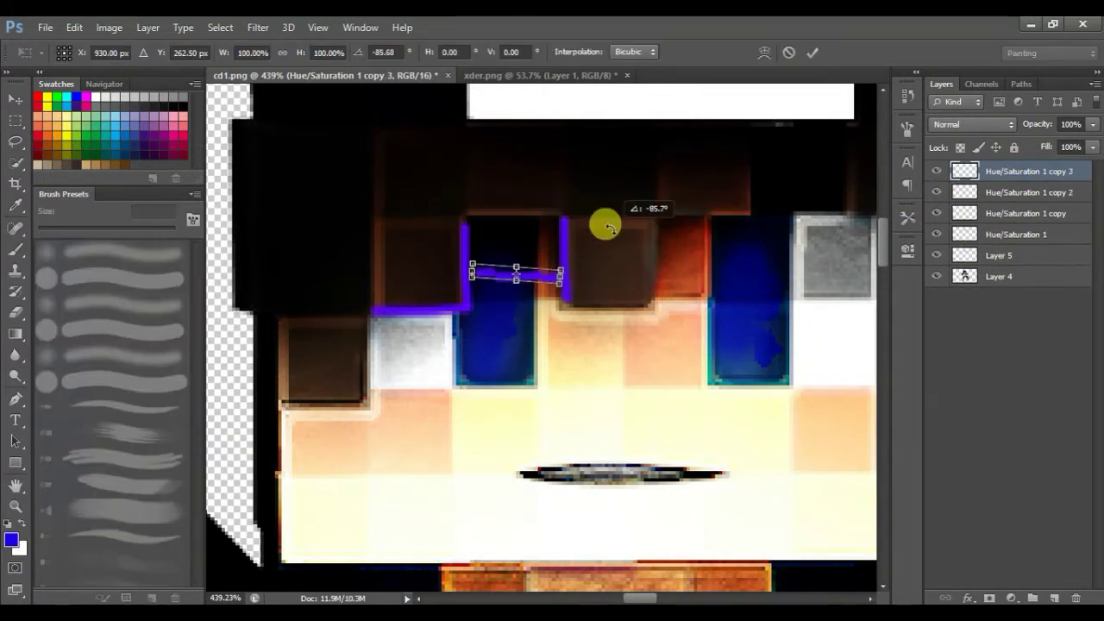
drag(543, 278, 538, 226)
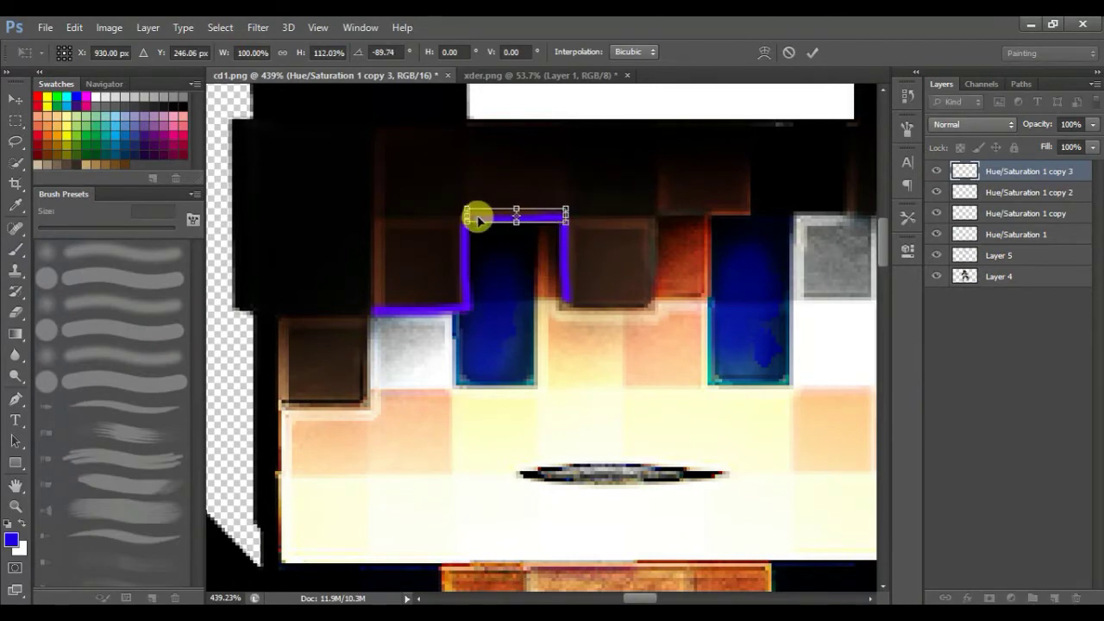
key(Return)
key(b)
Place two copies of the eye's top line along the fringe edge, above the right-hand eye and beyond its grey block
scroll(596, 163, down, 6)
scroll(661, 124, up, 1)
scroll(670, 180, up, 4)
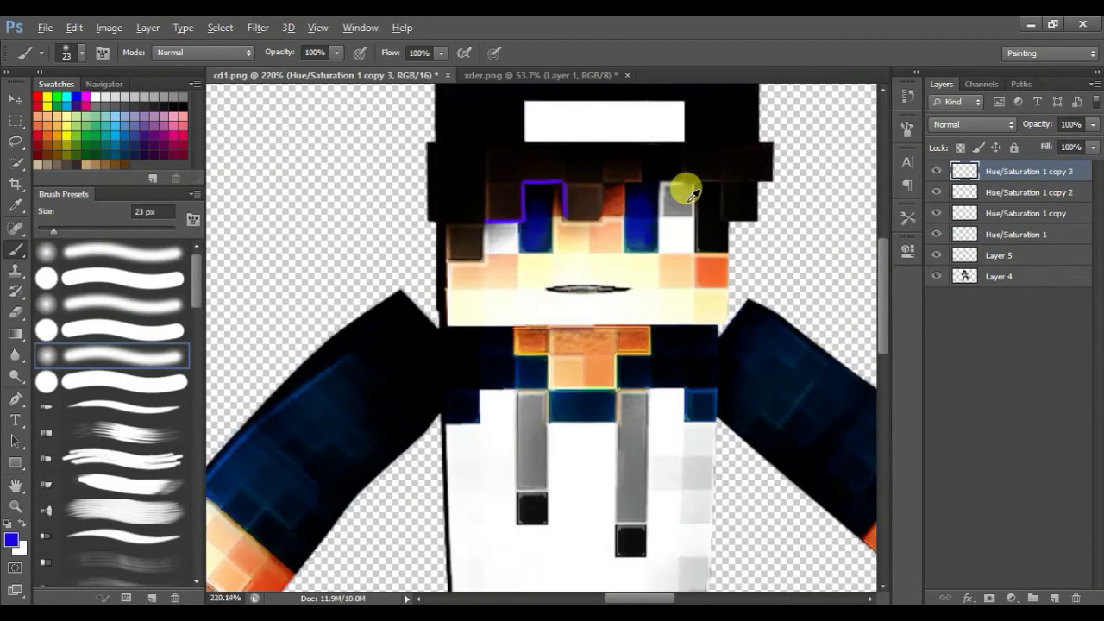
scroll(688, 190, up, 3)
key(ctrl+j)
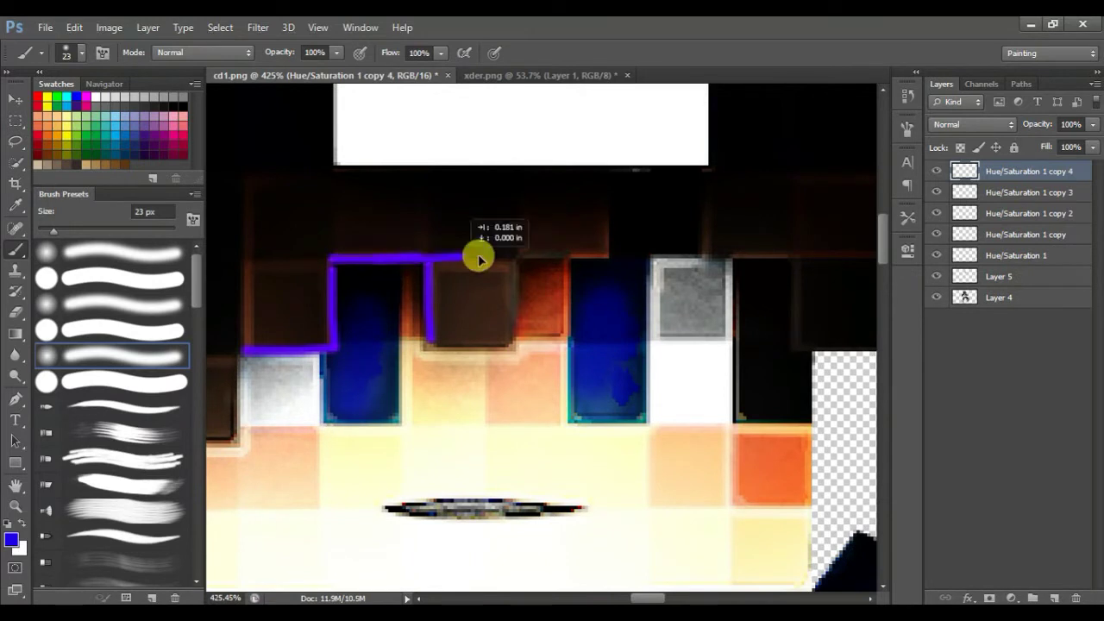
drag(479, 258, 614, 259)
click(994, 192)
drag(390, 263, 762, 266)
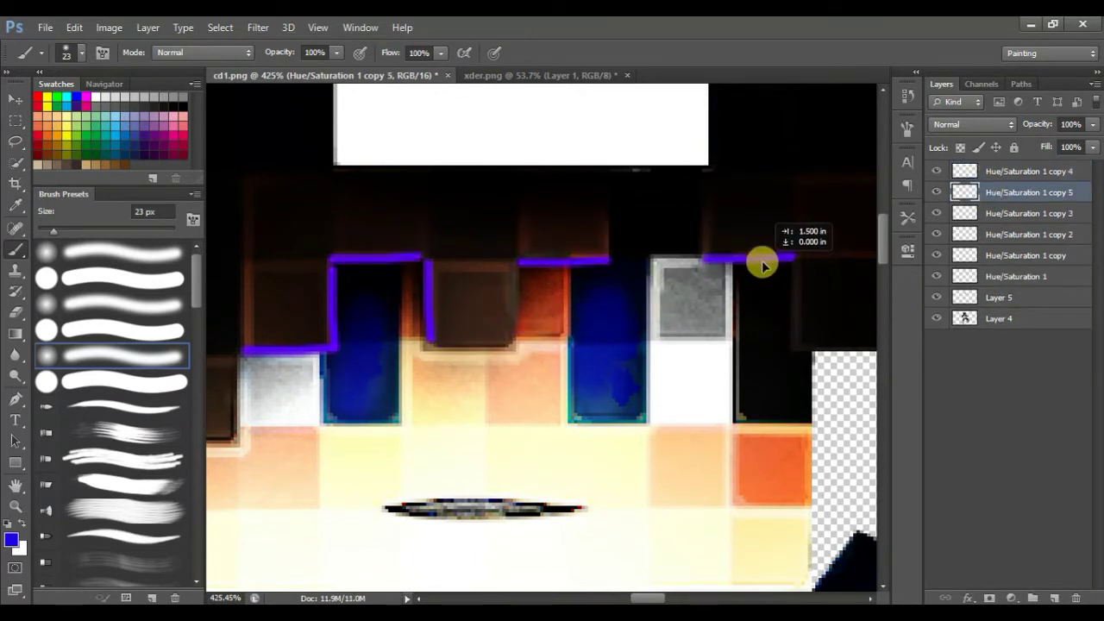
Duplicate the vertical line and place the copy on the far side of the central hair block between the eyes
click(981, 218)
key(ctrl+j)
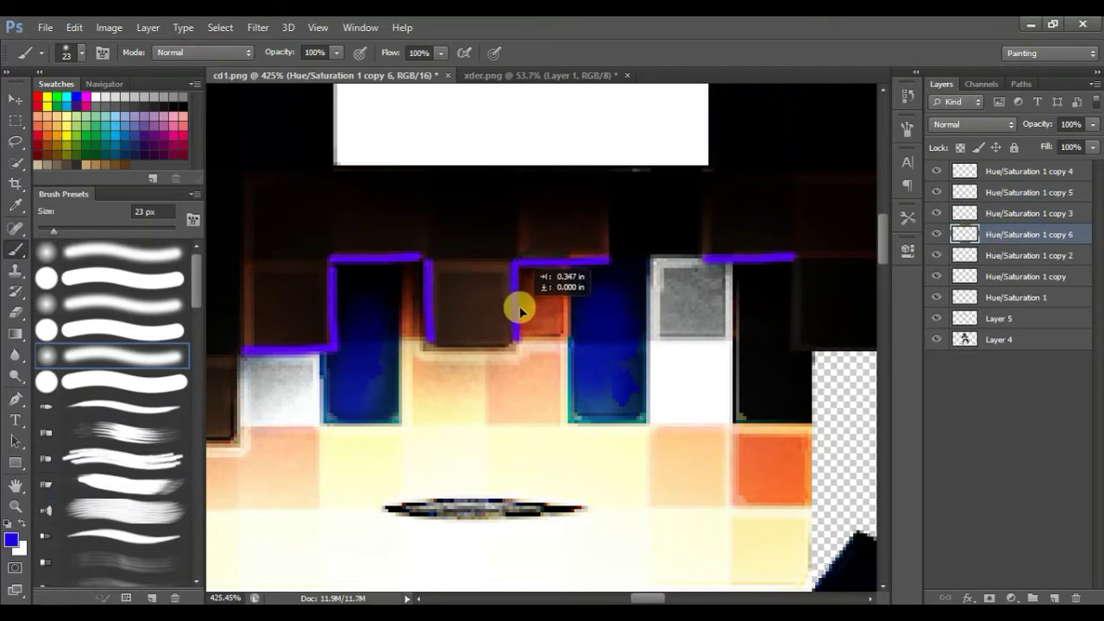
scroll(611, 252, down, 15)
scroll(552, 323, down, 1)
scroll(625, 276, up, 7)
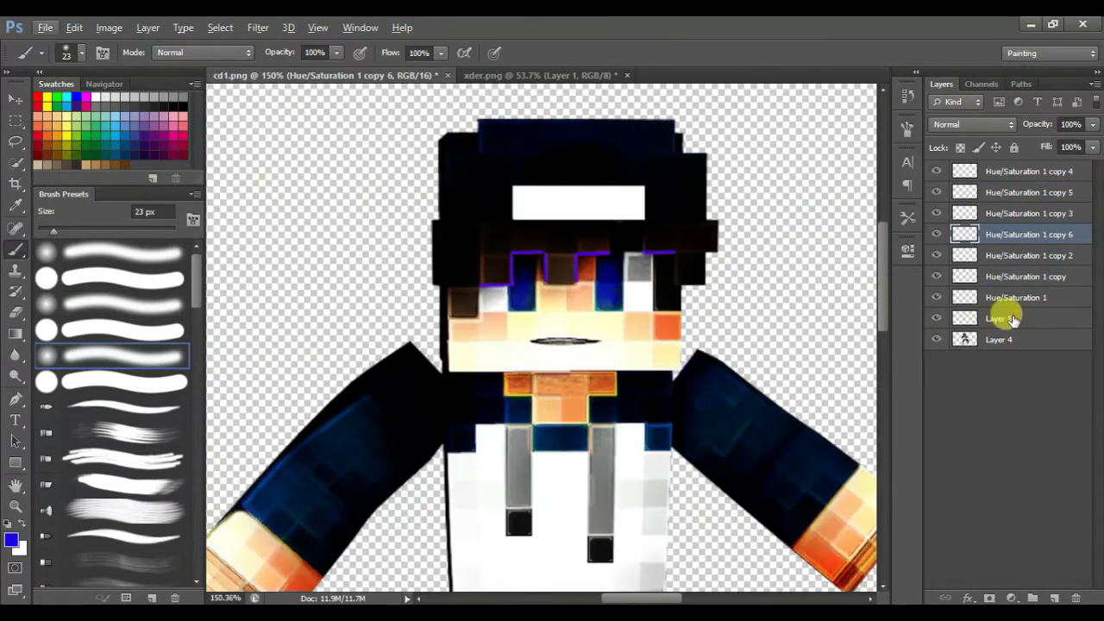
Merge all the glowing line layers, from Hue/Saturation 1 up to Hue/Saturation 1 copy 4, into one layer
click(1001, 297)
ctrl+click(988, 172)
shift+click(1010, 172)
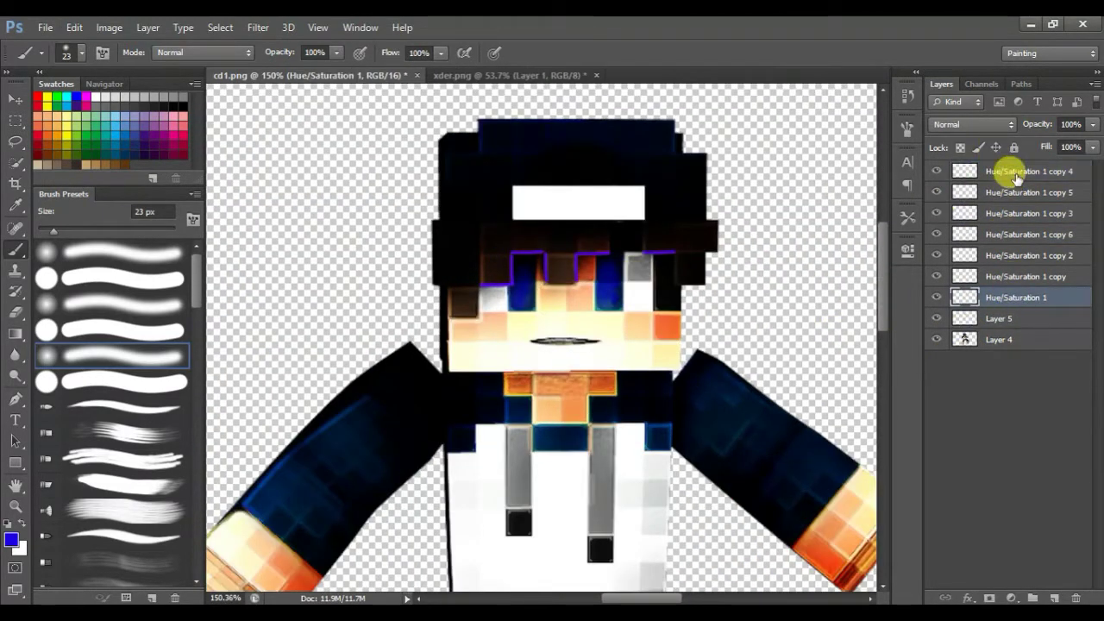
key(ctrl+e)
scroll(569, 235, up, 1)
scroll(594, 257, down, 3)
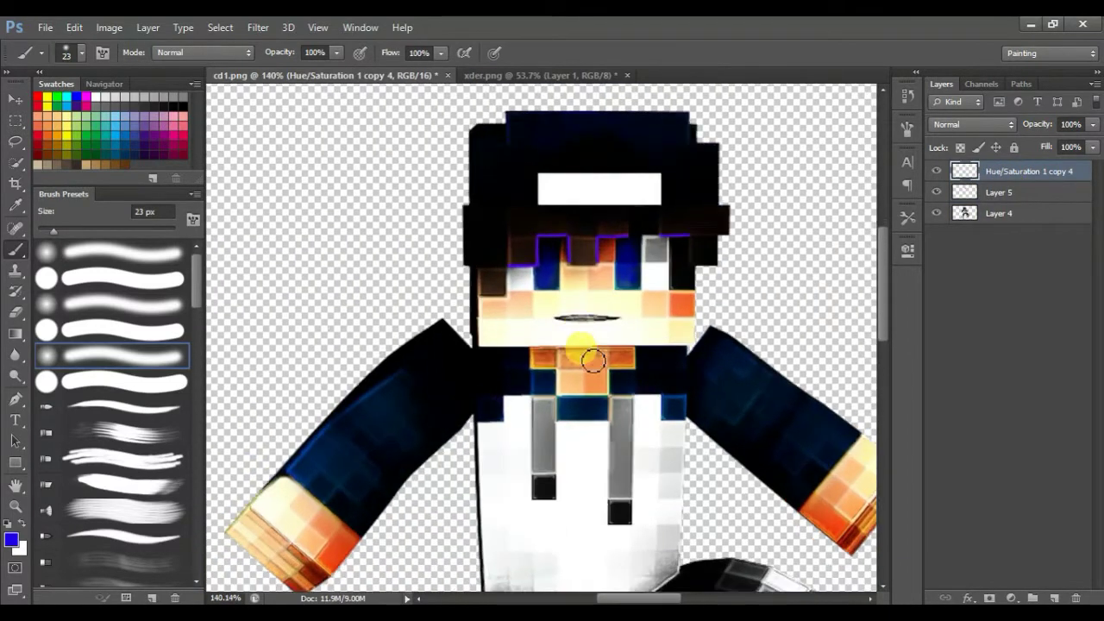
scroll(586, 352, up, 2)
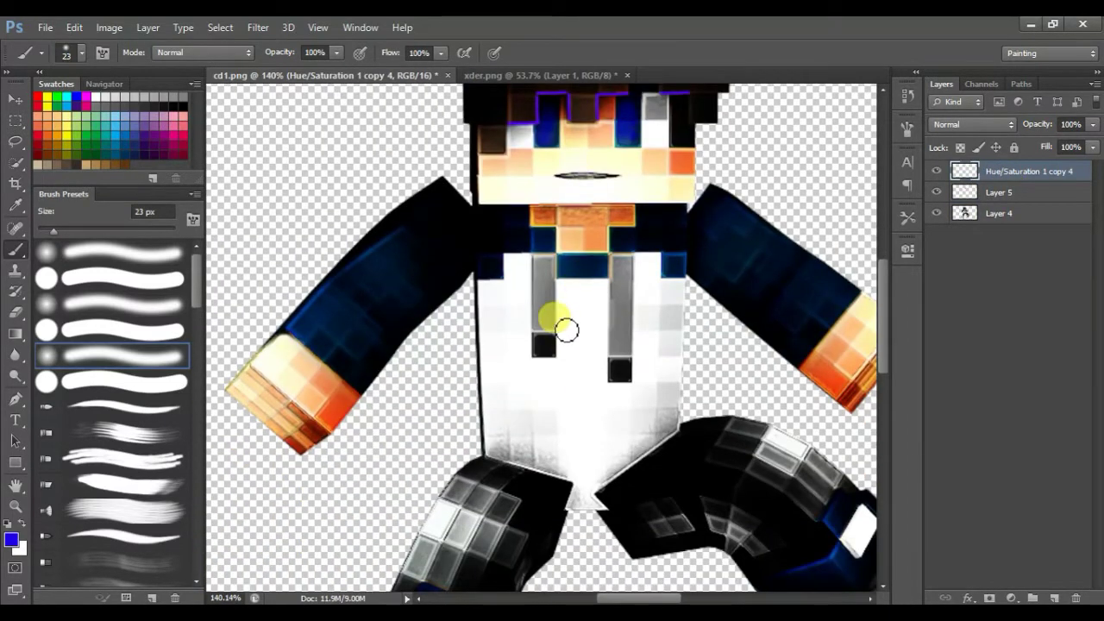
scroll(566, 330, down, 3)
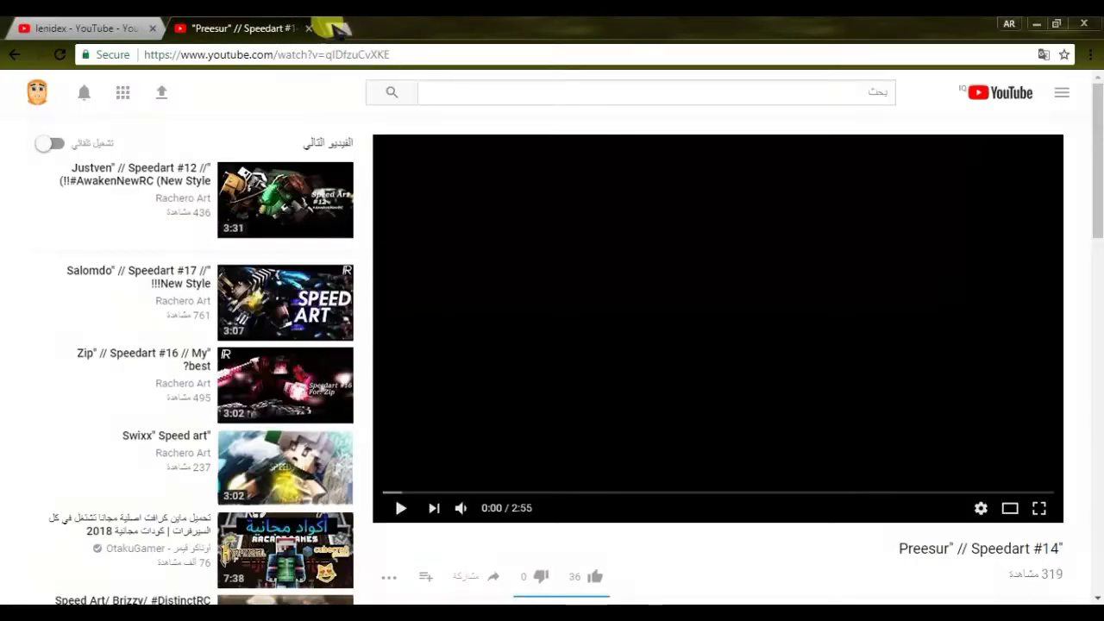
Switch to the Chrome browser, search Google Images for "نار" in a new tab and browse the fire pictures
click(337, 28)
text(k)
key(BackSpace)
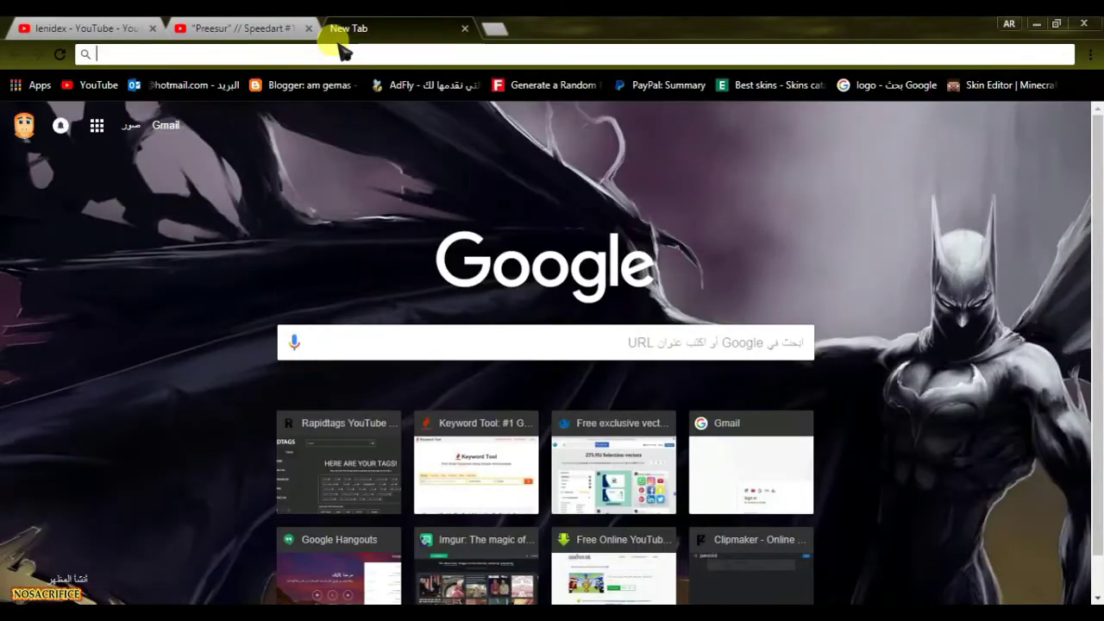
text(نار)
key(Return)
click(899, 154)
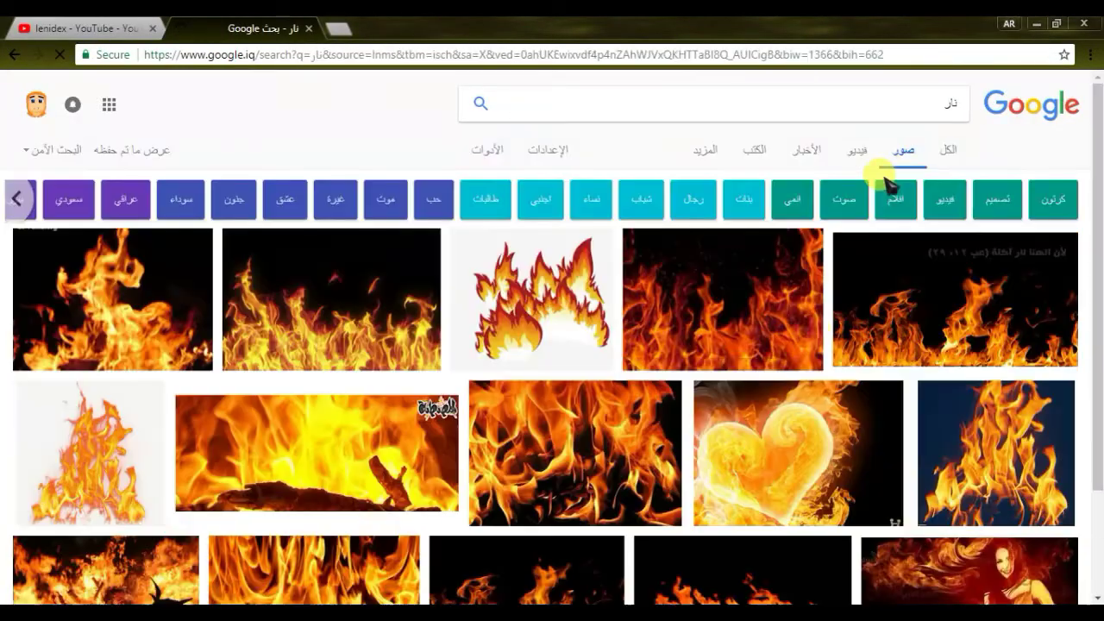
scroll(431, 357, down, 15)
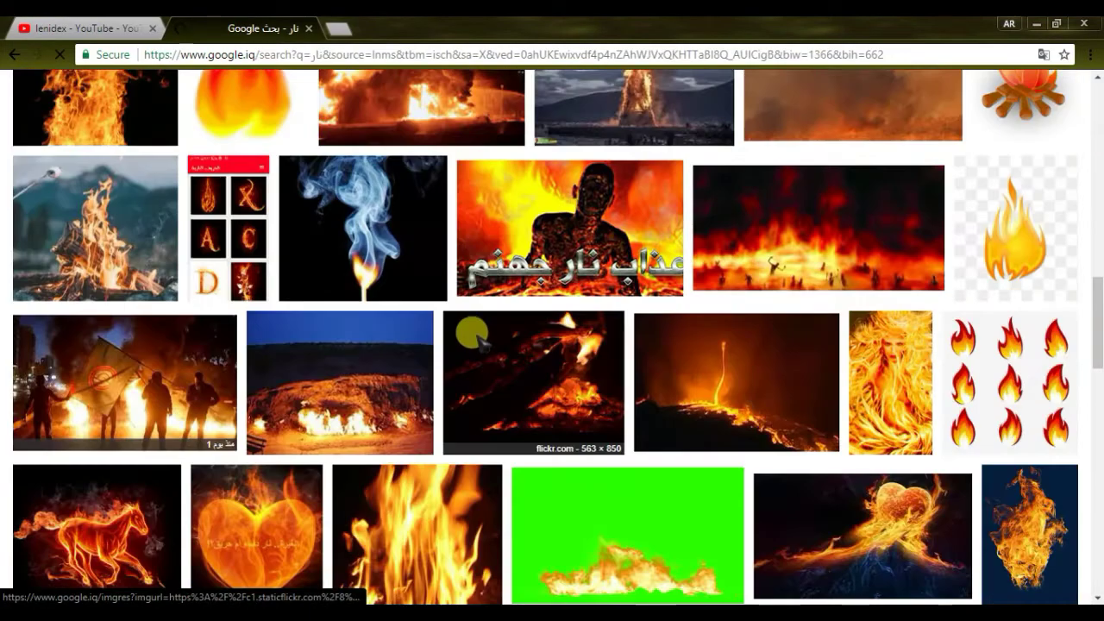
Browse further through the fire image results and open the related picture of a twisting flame on a black background
scroll(481, 341, down, 20)
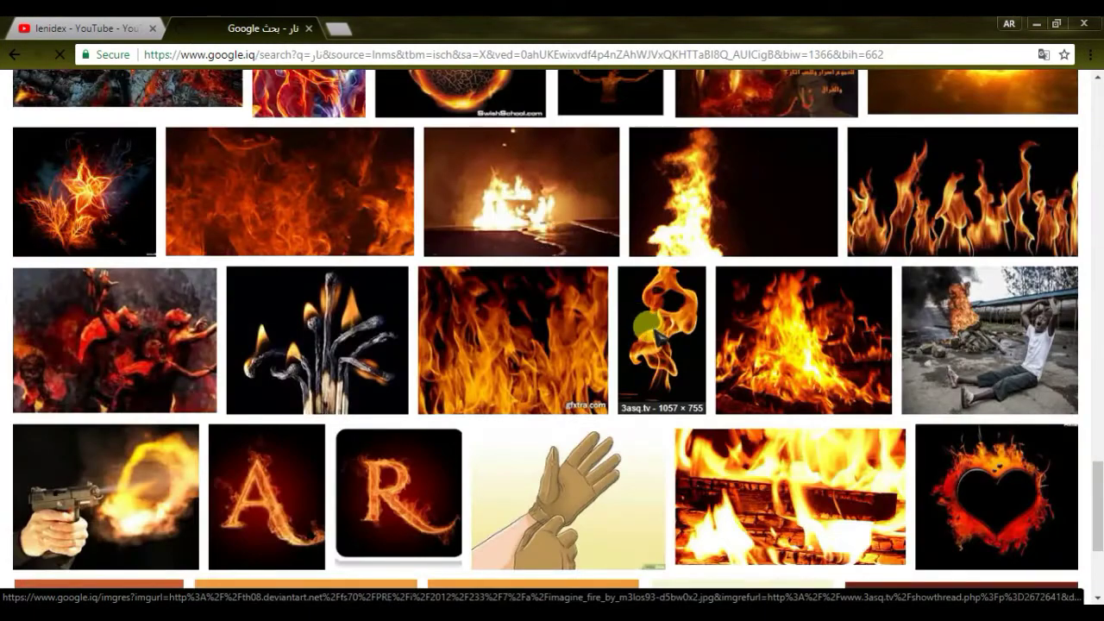
click(655, 332)
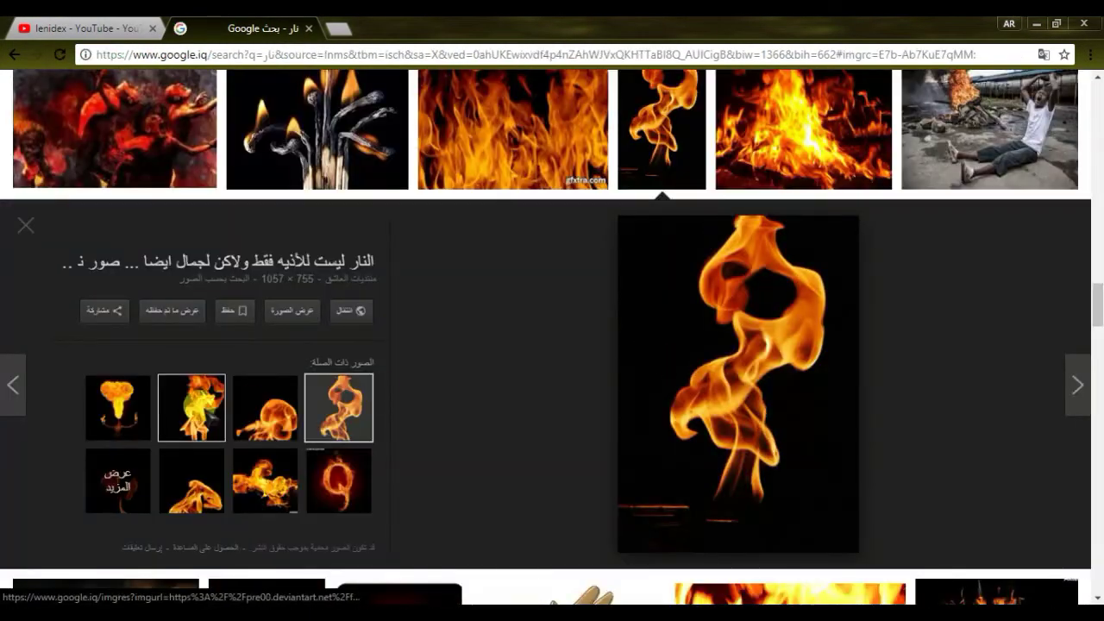
click(192, 407)
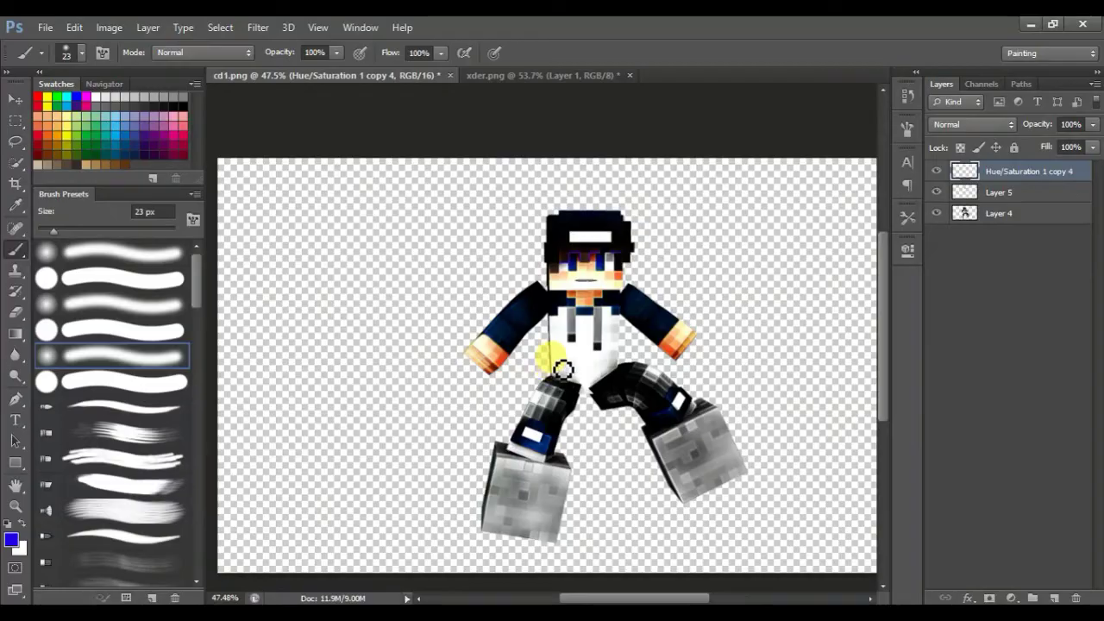
Switch to Photoshop and open explosion_scatter_by_m3los93-d4tf1k0.jpg from the Desktop
key(ctrl+o)
click(363, 214)
scroll(586, 345, down, 10)
click(449, 320)
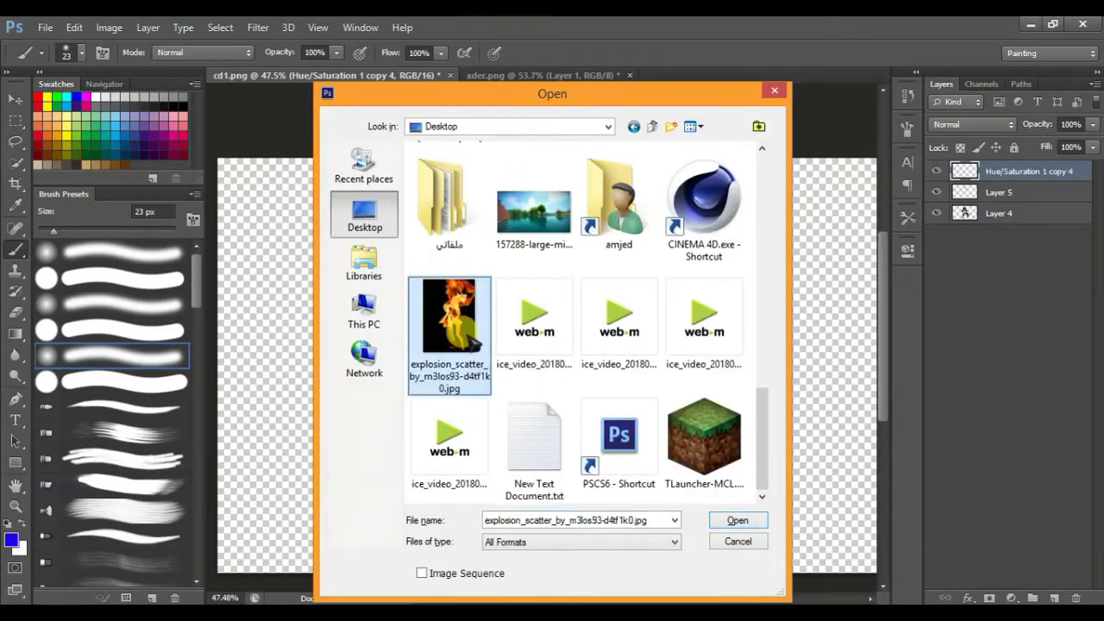
double_click(470, 339)
Erase the black background below and to the right of the flame with a soft eraser of 95 px
click(21, 315)
right_click(385, 421)
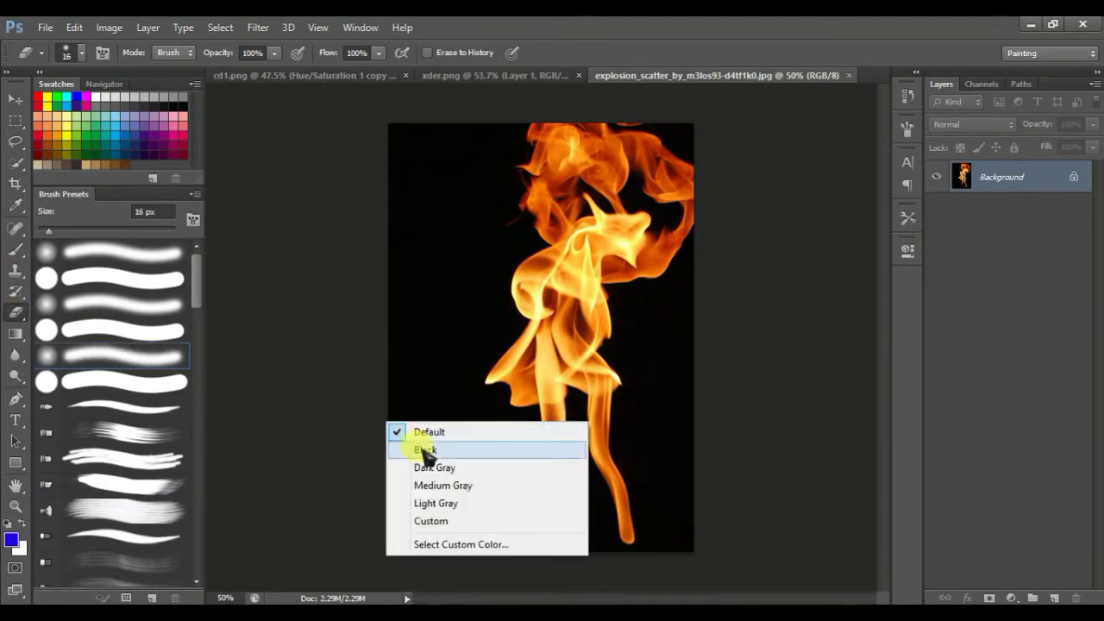
right_click(443, 273)
drag(486, 310, 511, 312)
mouse_move(511, 533)
mouse_down()
mouse_move(579, 533)
mouse_move(658, 331)
mouse_move(668, 333)
mouse_move(671, 386)
mouse_up()
right_click(696, 346)
drag(764, 387, 783, 387)
drag(688, 320, 683, 520)
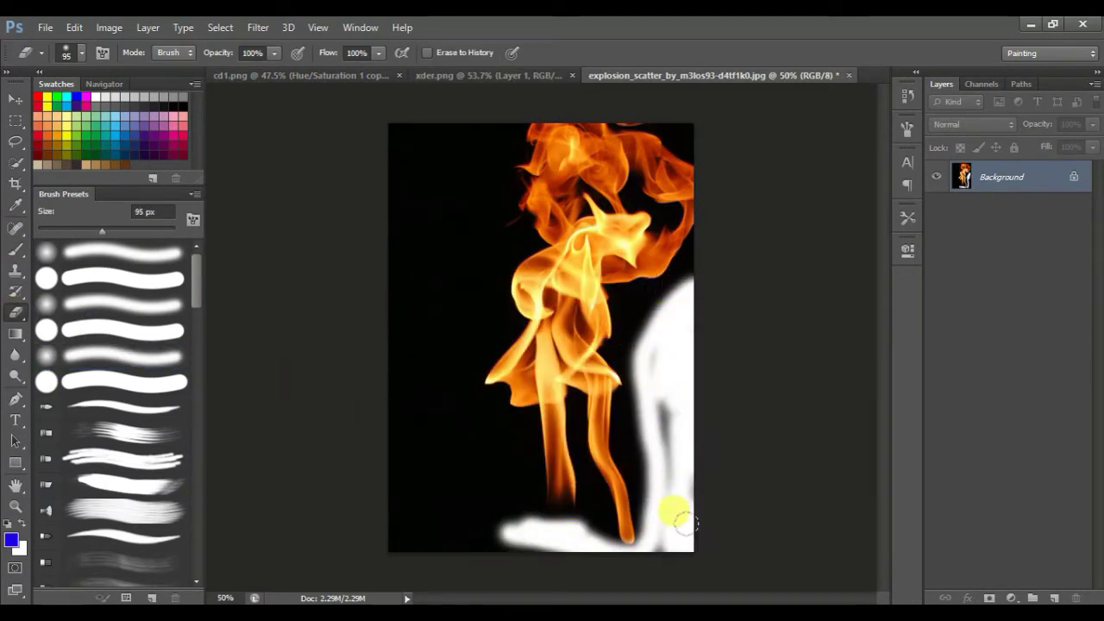
Erase the black background along the left side of the flame, enlarging the eraser to 164 px
drag(499, 545, 463, 47)
right_click(429, 122)
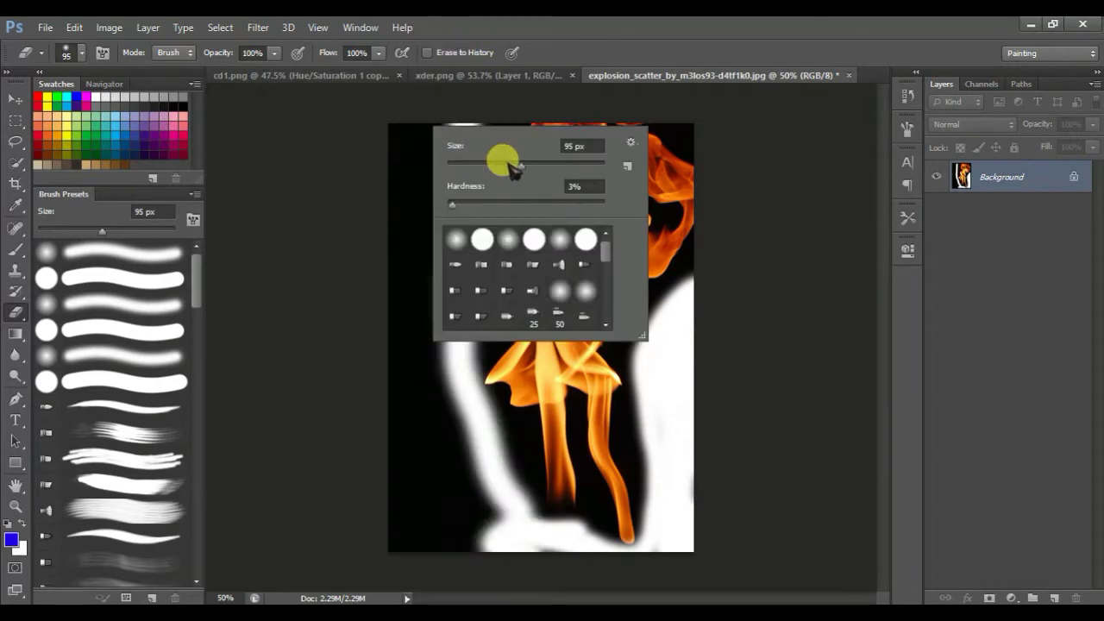
drag(517, 169, 545, 170)
mouse_move(431, 179)
mouse_down()
mouse_move(415, 131)
mouse_move(418, 247)
mouse_move(406, 218)
mouse_move(425, 327)
mouse_move(466, 515)
mouse_move(532, 580)
mouse_move(437, 435)
mouse_move(405, 438)
mouse_move(358, 466)
mouse_up()
ctrl+click(609, 387)
click(540, 248)
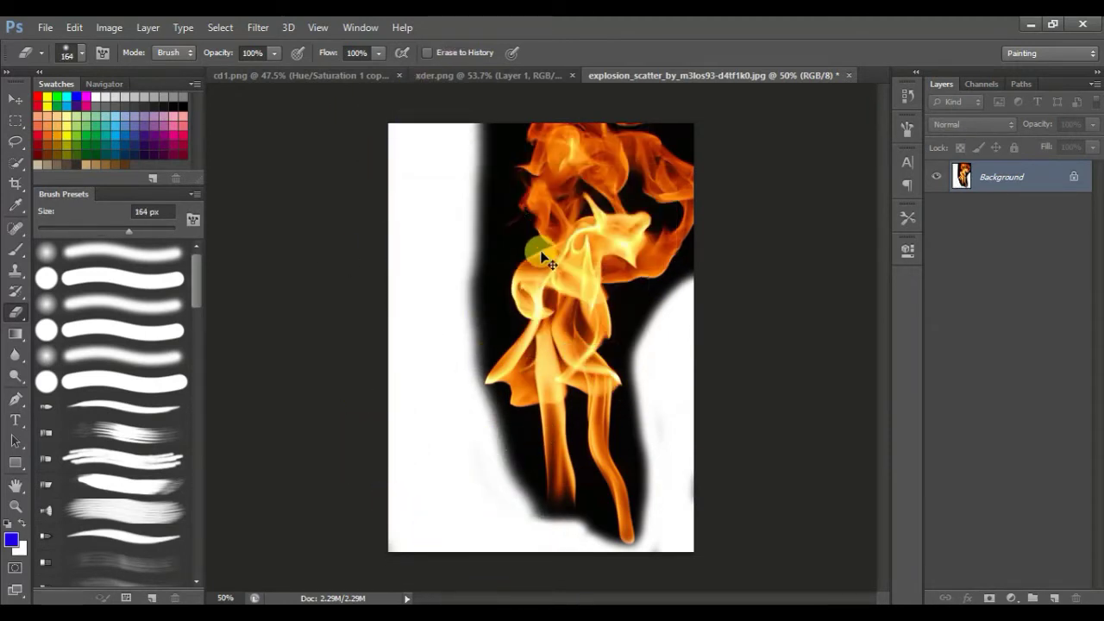
drag(528, 303, 457, 388)
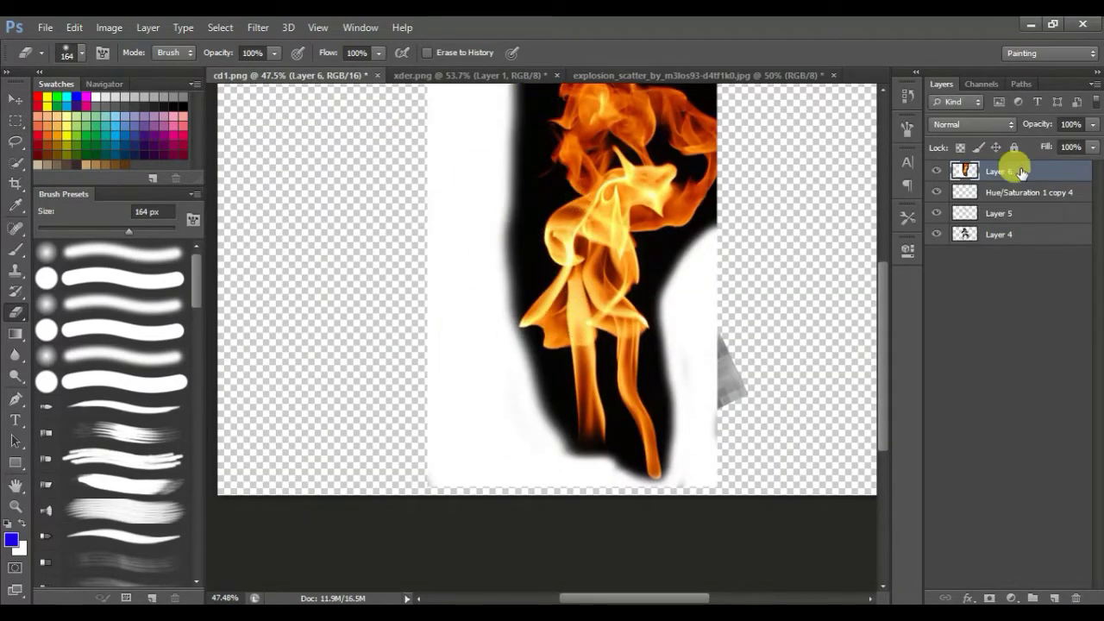
drag(1021, 172, 1075, 597)
Convert the flame picture's background into Layer 0 and remove its white area with the Magic Eraser
click(563, 76)
click(636, 76)
double_click(1072, 175)
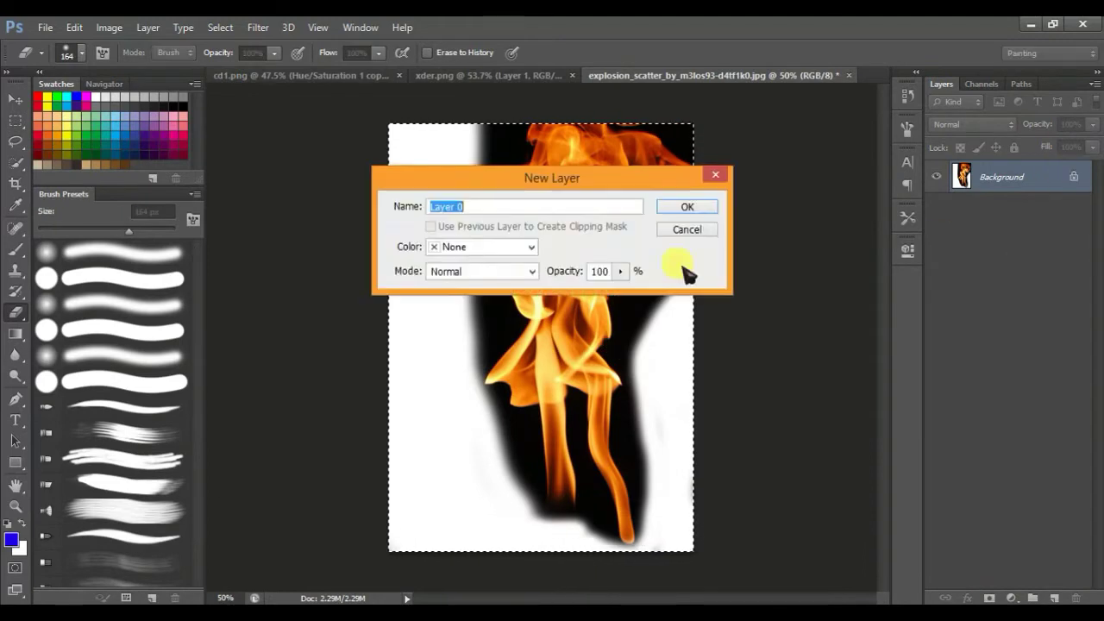
click(687, 207)
right_click(24, 304)
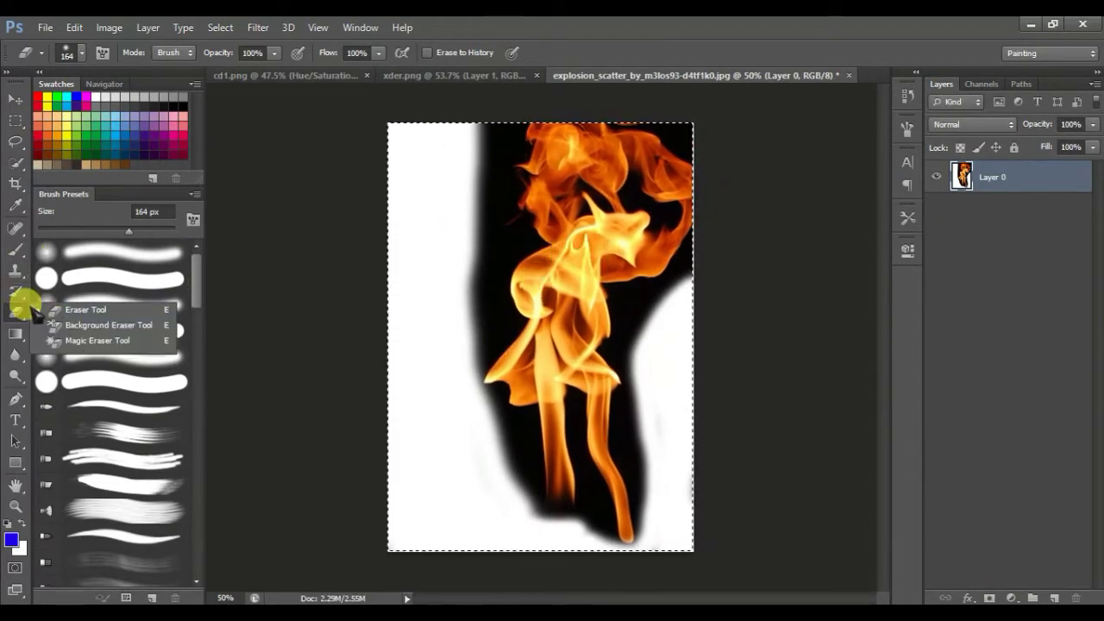
click(98, 339)
click(439, 296)
Bring the flame into cd1.png, scale it to about 36%, rotate it about -142° and place it over the character's left-hand arm
mouse_move(518, 296)
mouse_down()
mouse_move(335, 83)
mouse_move(561, 239)
mouse_up()
key(ctrl+t)
drag(678, 443, 537, 125)
drag(539, 207, 498, 267)
drag(493, 427, 497, 391)
drag(532, 282, 507, 295)
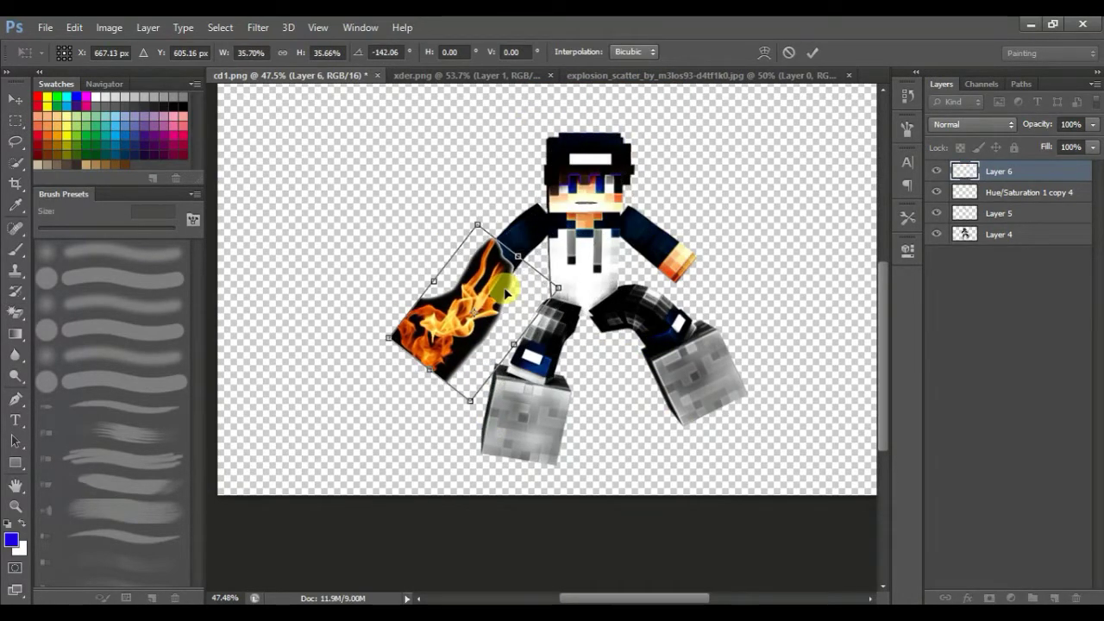
click(812, 55)
Add a new layer beneath the character and paint it black with a hard 185 px brush
click(1054, 598)
drag(1018, 175, 1016, 267)
scroll(400, 373, down, 4)
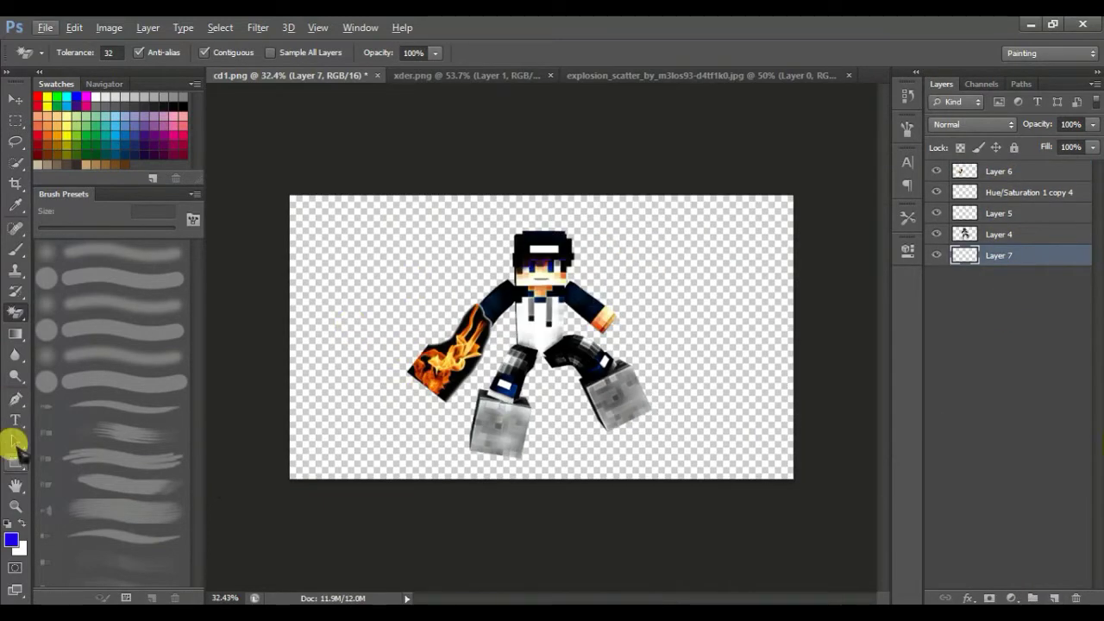
click(15, 249)
right_click(405, 303)
click(455, 417)
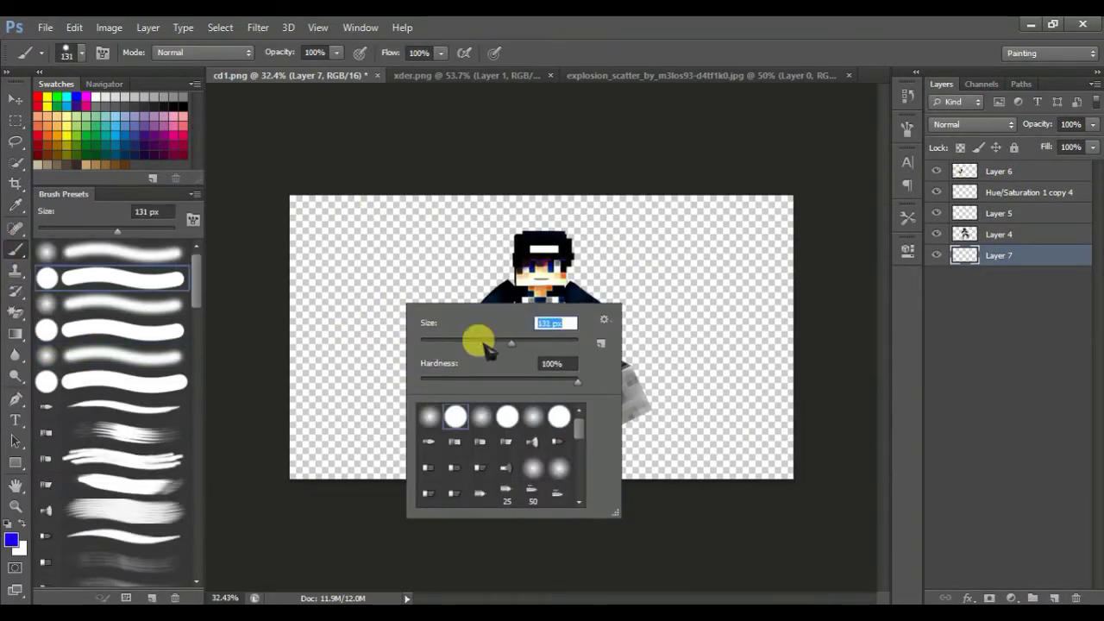
drag(486, 347, 498, 348)
click(341, 211)
click(16, 539)
click(750, 150)
mouse_move(759, 241)
mouse_down()
mouse_move(216, 190)
mouse_move(375, 296)
mouse_move(464, 322)
mouse_move(739, 320)
mouse_move(667, 462)
mouse_up()
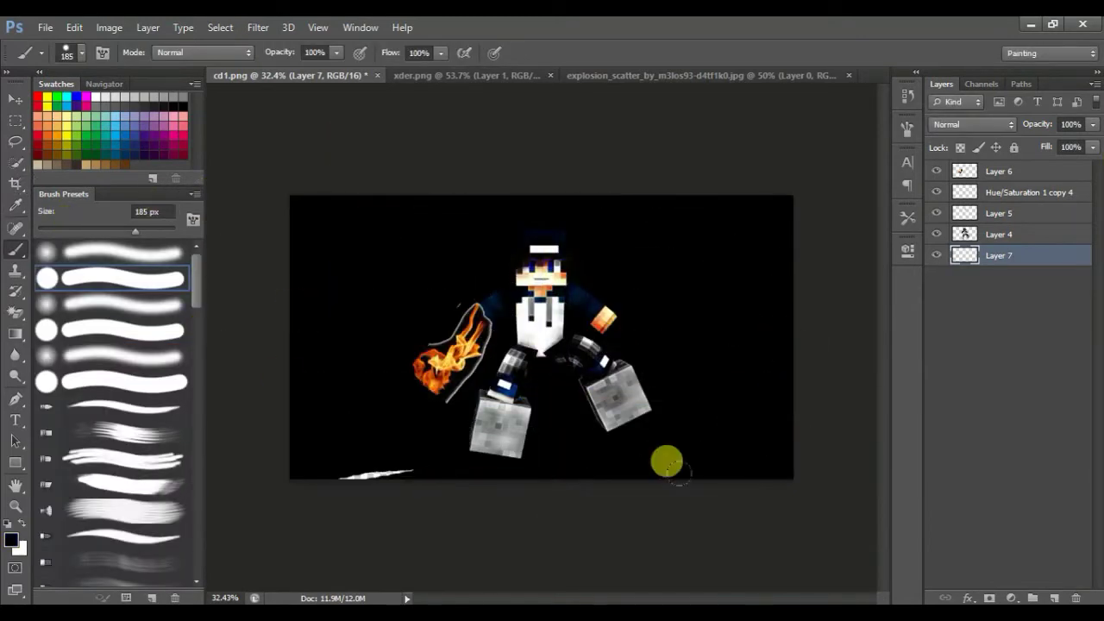
Erase the pale outline and leftover background around the flame on Layer 6 with a soft 34 px eraser
click(15, 312)
click(1007, 170)
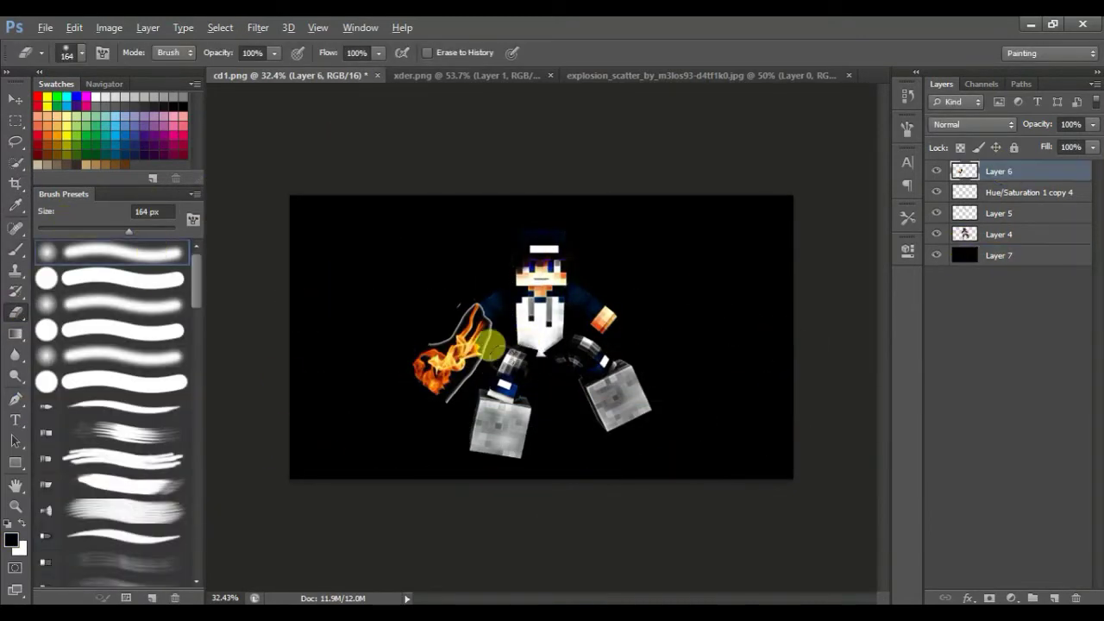
scroll(491, 345, up, 3)
mouse_move(377, 437)
mouse_down()
mouse_move(437, 355)
mouse_move(369, 201)
mouse_up()
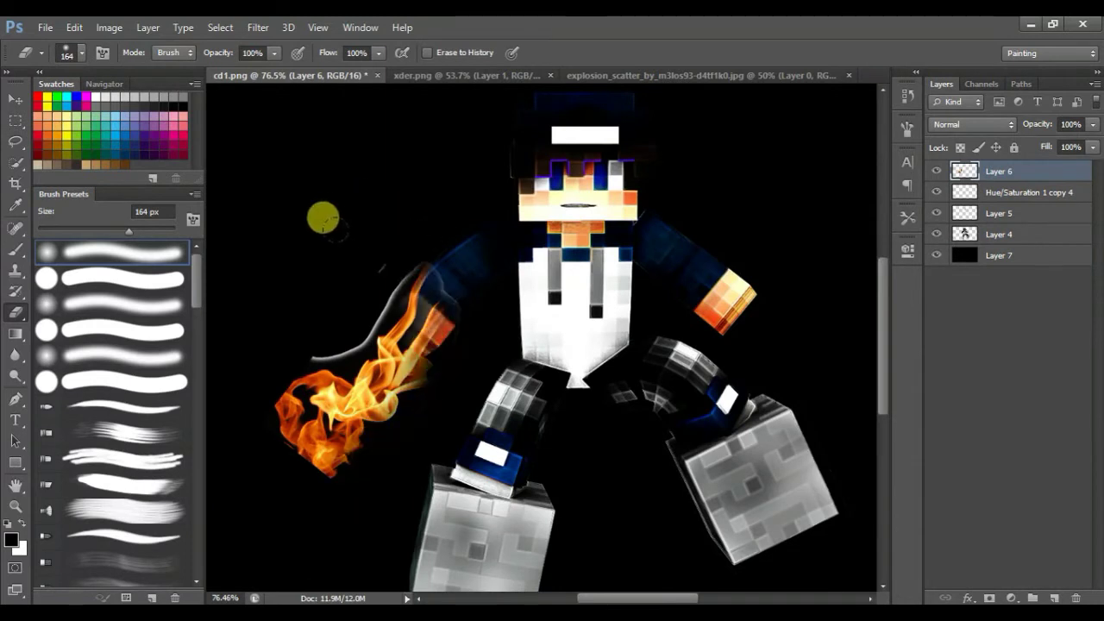
key(ctrl+z)
right_click(405, 442)
drag(523, 429, 449, 429)
drag(355, 495, 442, 386)
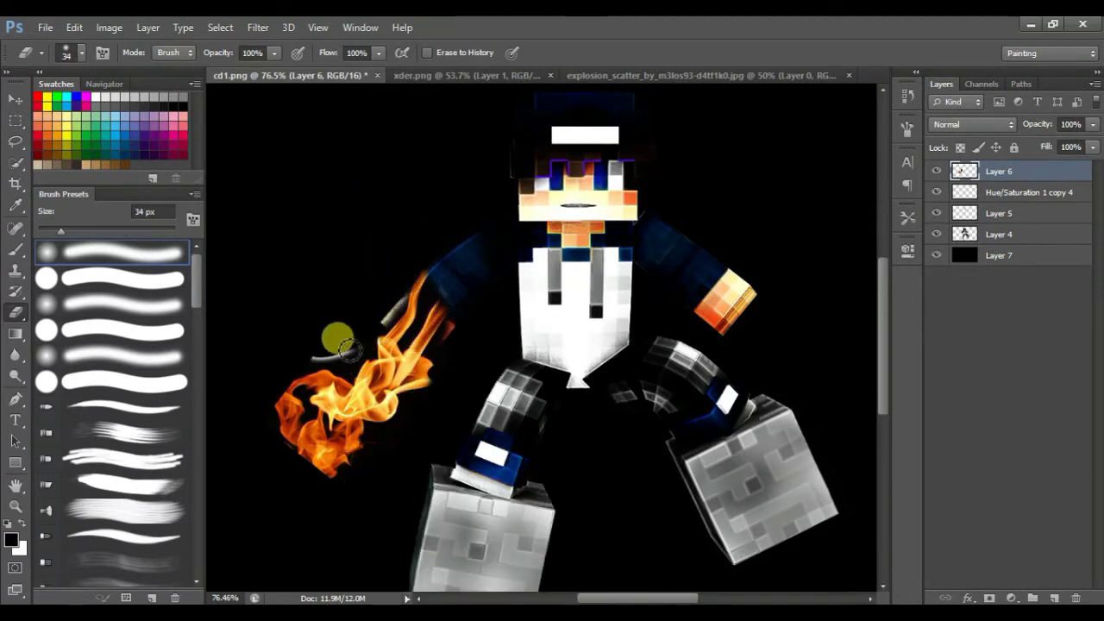
scroll(553, 359, down, 3)
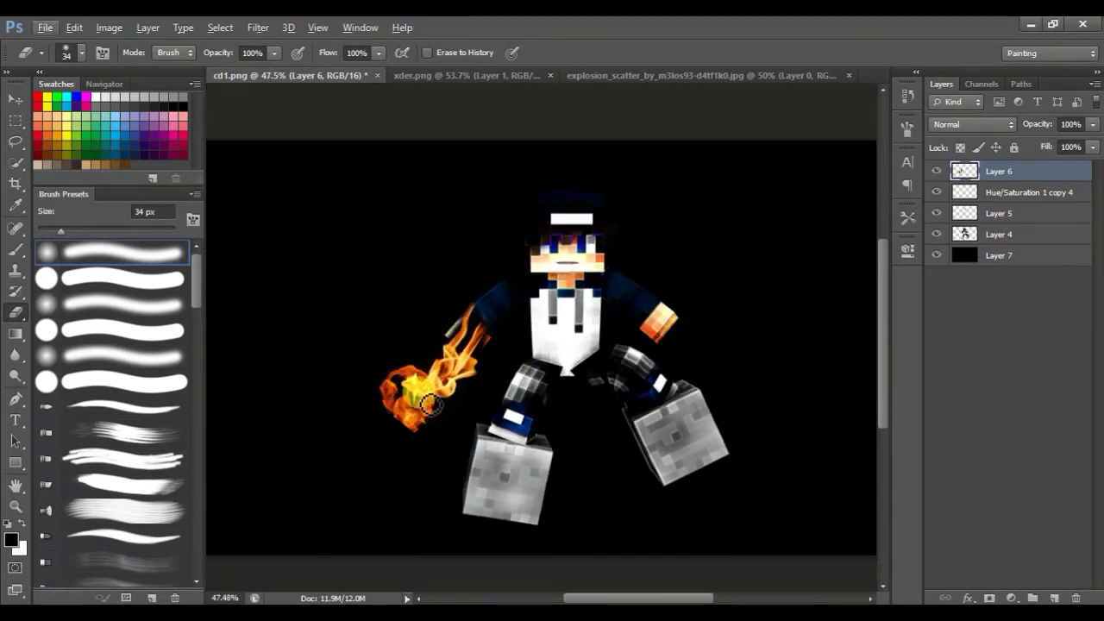
Try several blend modes on the flame layer, ending with Screen
click(972, 124)
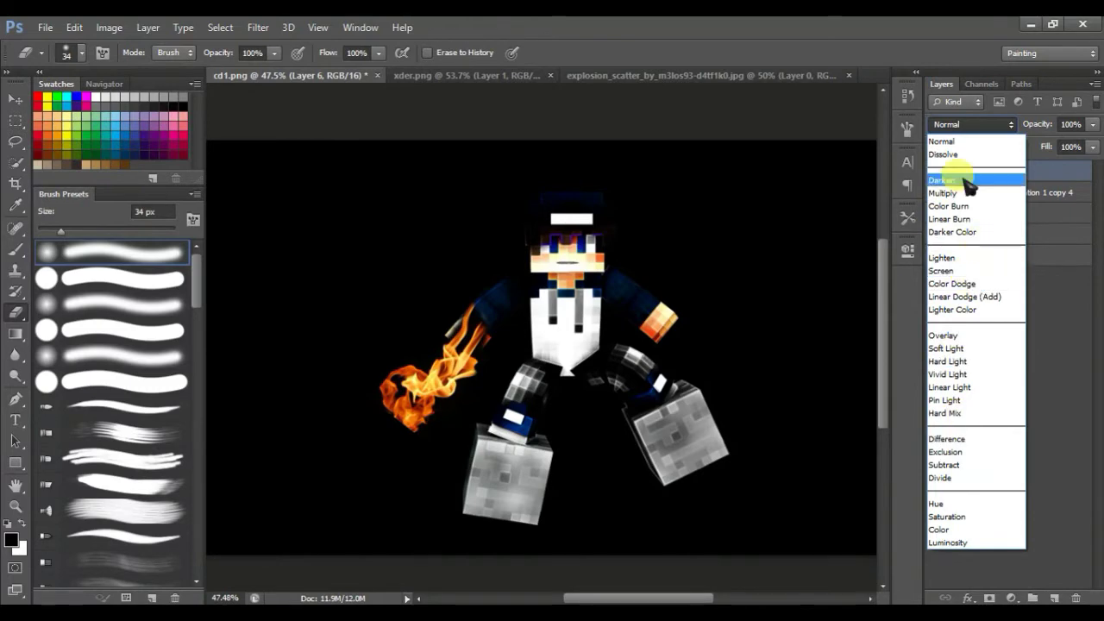
click(944, 193)
key(Down)
key(Down)
key(Down)
key(Down)
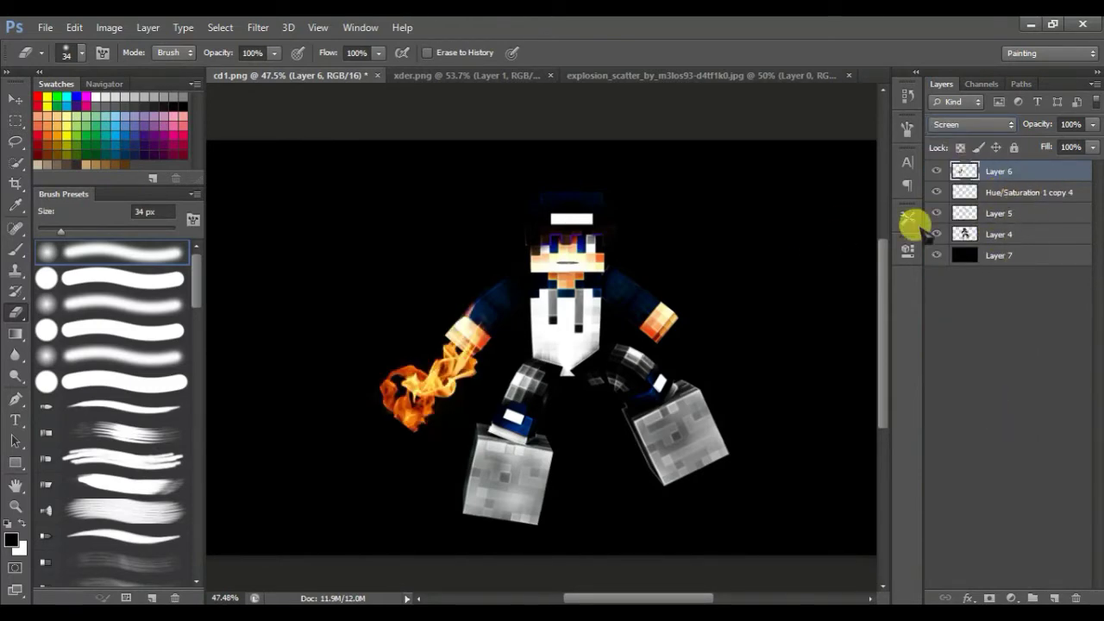
Hide the black layer and set the flame layer's blend mode to Linear Dodge (Add), keeping the flame over the hand
click(937, 256)
scroll(471, 404, up, 7)
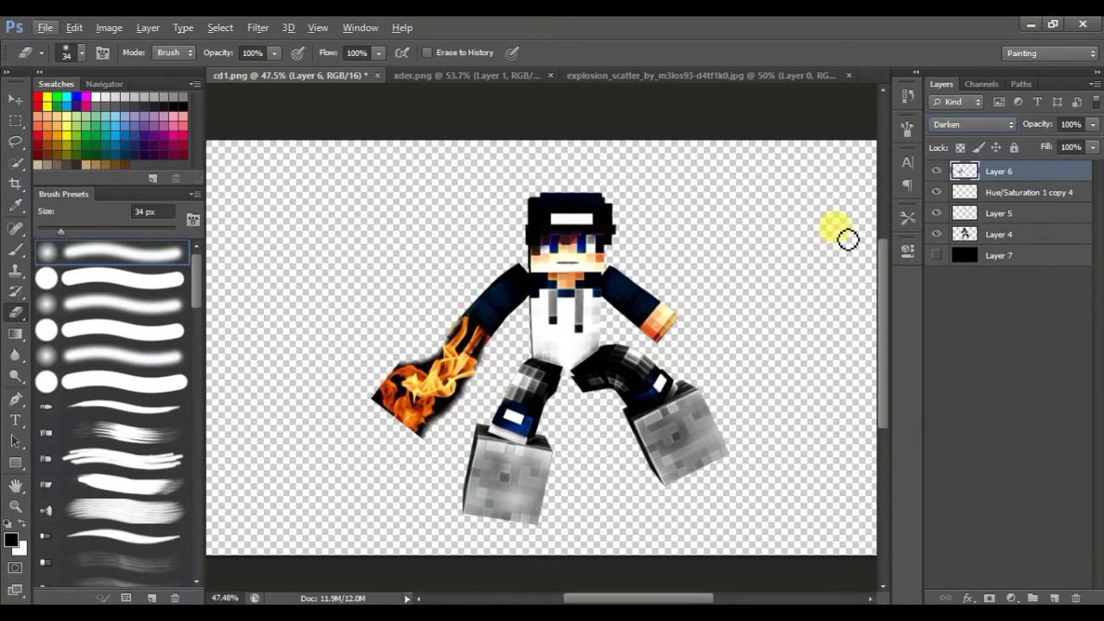
mouse_move(526, 354)
mouse_down()
mouse_move(591, 293)
mouse_move(694, 362)
mouse_move(716, 406)
mouse_move(664, 436)
mouse_move(653, 385)
mouse_move(539, 371)
mouse_up()
click(940, 125)
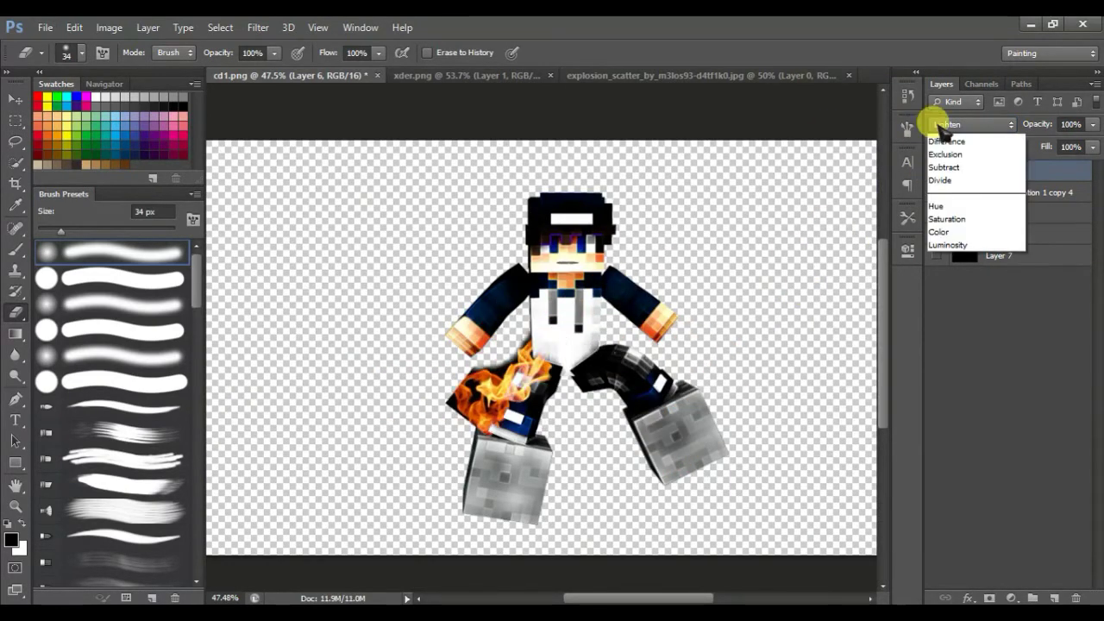
click(957, 306)
mouse_move(502, 403)
mouse_down()
mouse_move(529, 457)
mouse_move(529, 434)
mouse_move(431, 354)
mouse_move(393, 360)
mouse_up()
click(973, 124)
click(966, 297)
Erase the dark fringe around the outer edges of the flame with the soft 34 px eraser
scroll(392, 360, up, 5)
scroll(392, 360, up, 3)
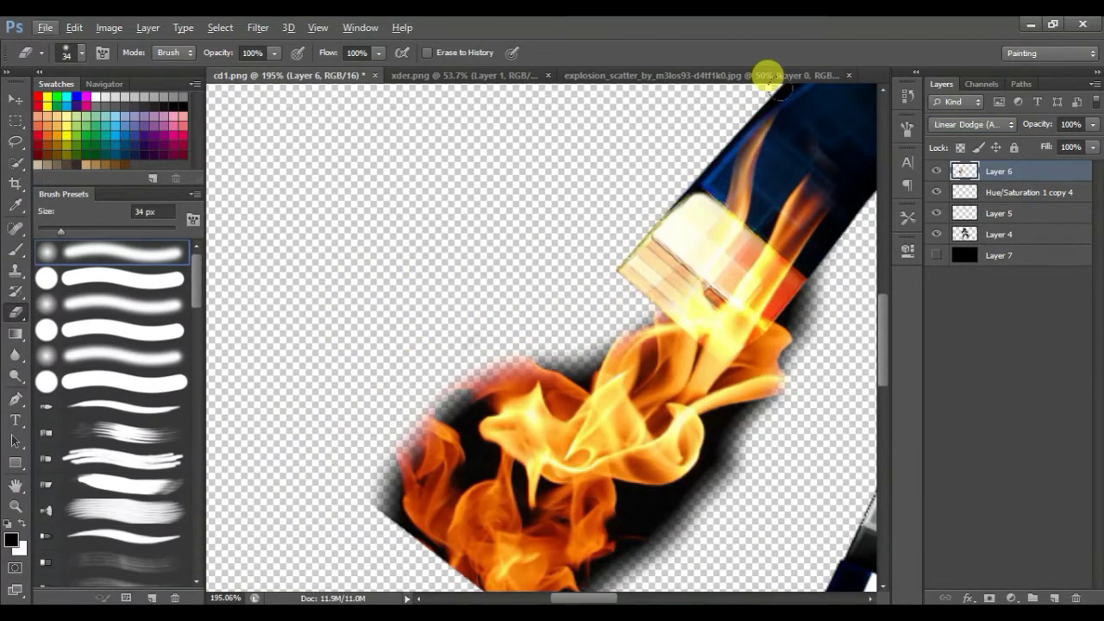
mouse_move(482, 576)
mouse_down()
mouse_move(375, 485)
mouse_move(456, 421)
mouse_up()
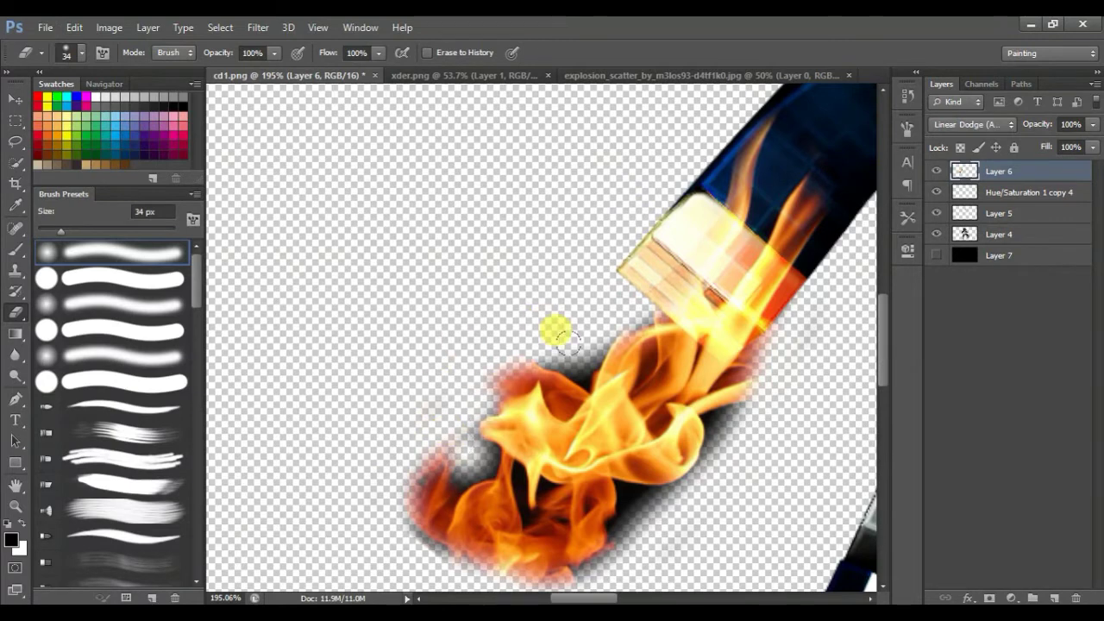
drag(559, 334, 625, 498)
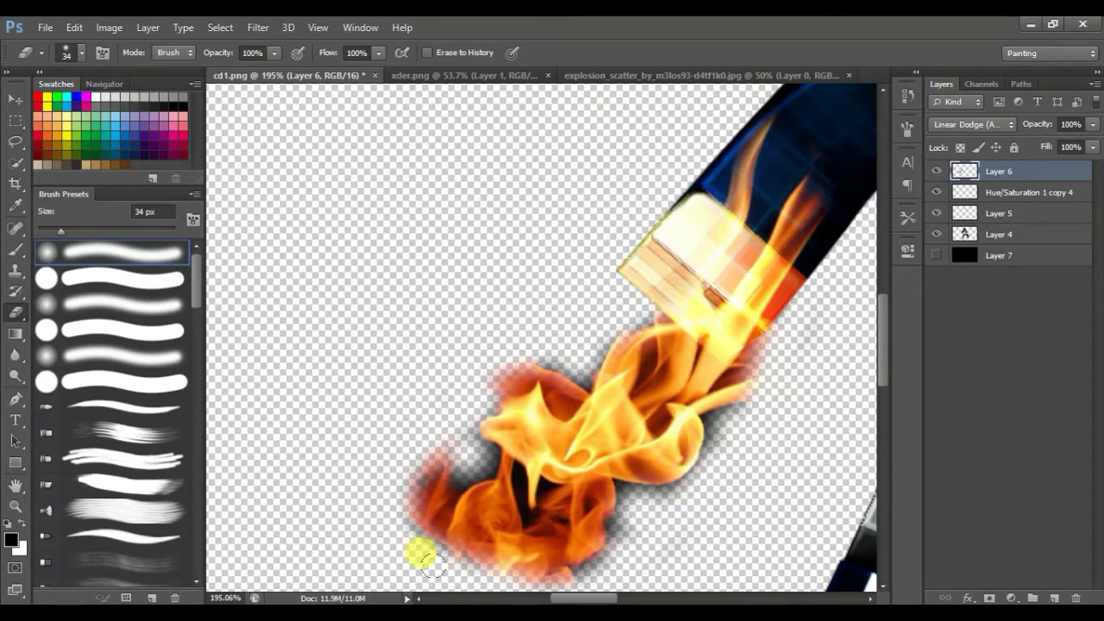
scroll(568, 341, down, 5)
Move the flame clear of the arm and erase the dark remains between its tongues with a 9 px eraser
drag(599, 362, 481, 375)
scroll(518, 296, up, 6)
right_click(456, 287)
drag(492, 332, 476, 332)
mouse_move(562, 233)
mouse_down()
mouse_move(569, 207)
mouse_move(509, 358)
mouse_move(564, 263)
mouse_up()
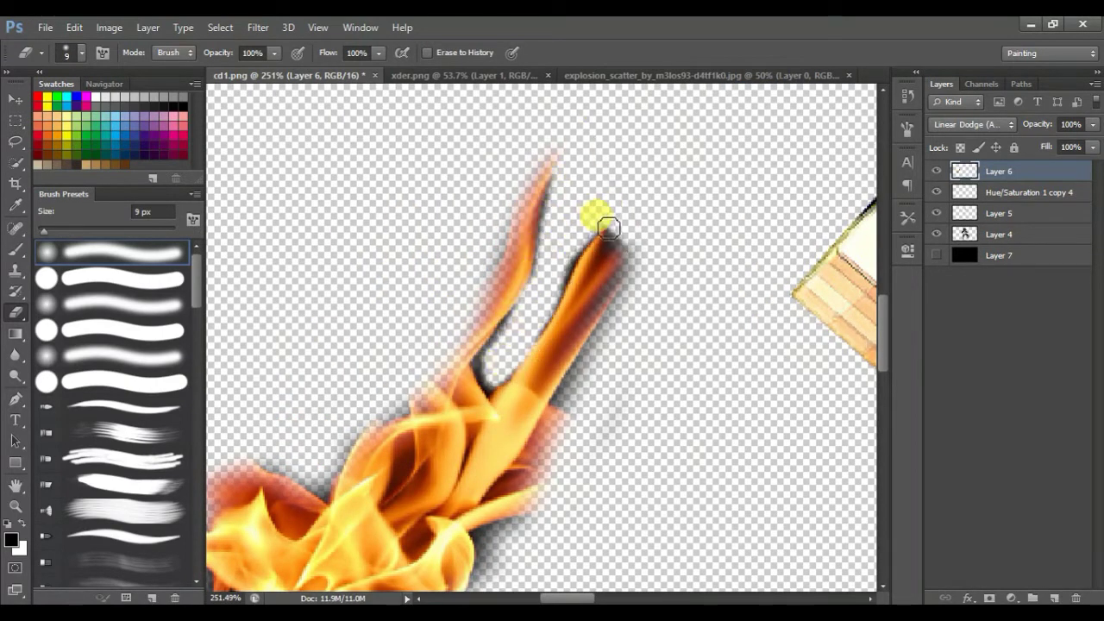
scroll(521, 269, down, 3)
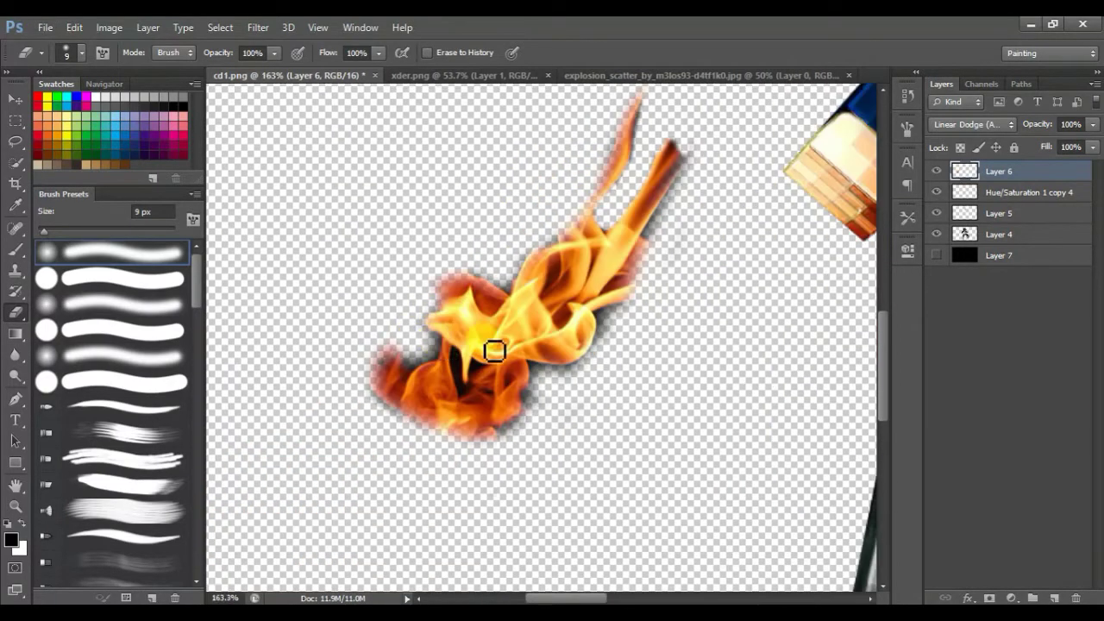
scroll(493, 353, up, 3)
scroll(475, 352, down, 4)
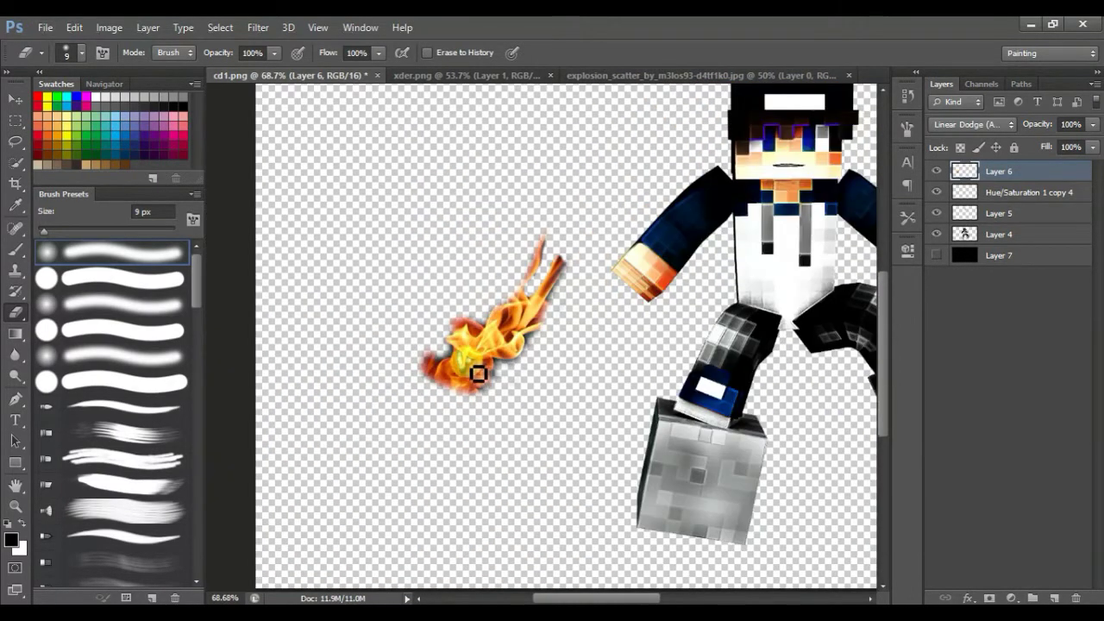
Move the flame back onto the hand and place Layer 6 at the bottom of the layer stack
drag(477, 375, 604, 336)
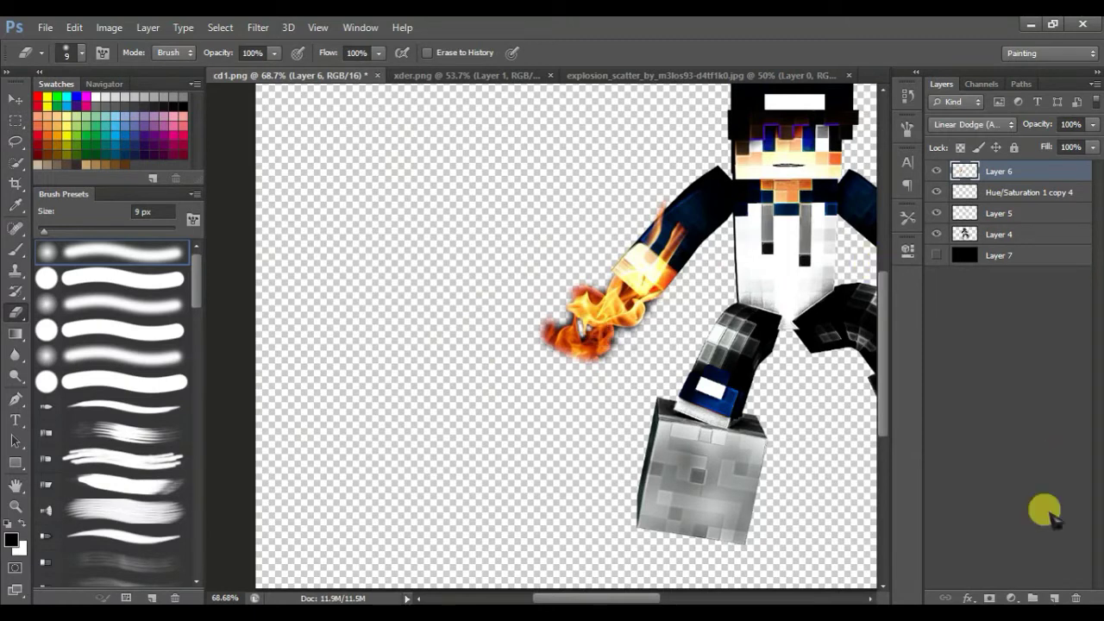
drag(1011, 182, 1001, 231)
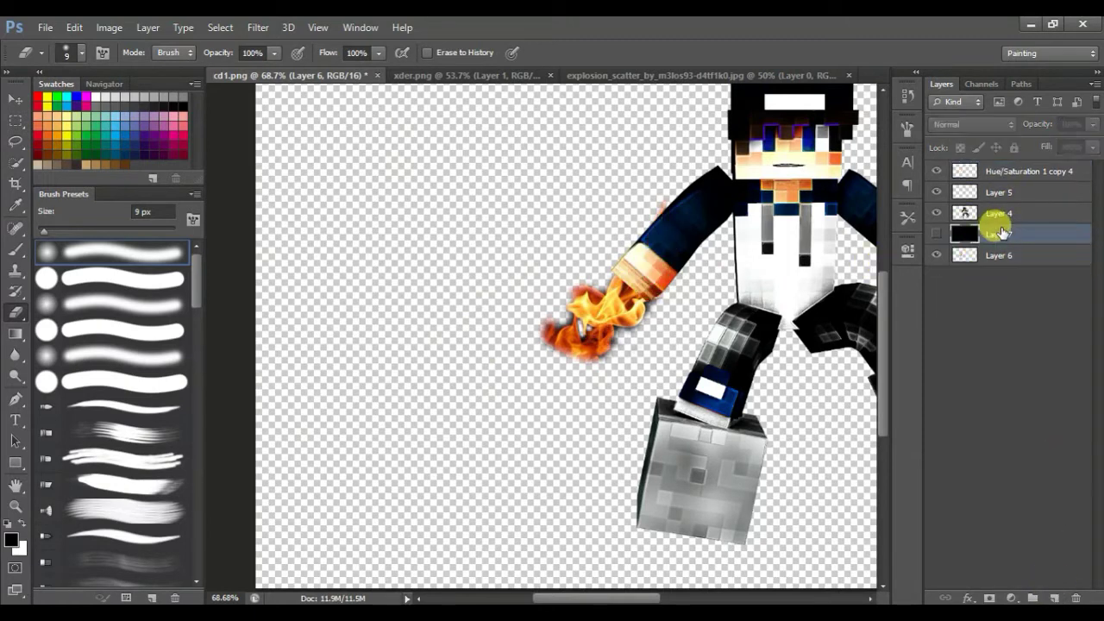
Add a Hue/Saturation adjustment above the flame layer with hue -146 and saturation -6 to turn the flame blue-violet
click(1011, 598)
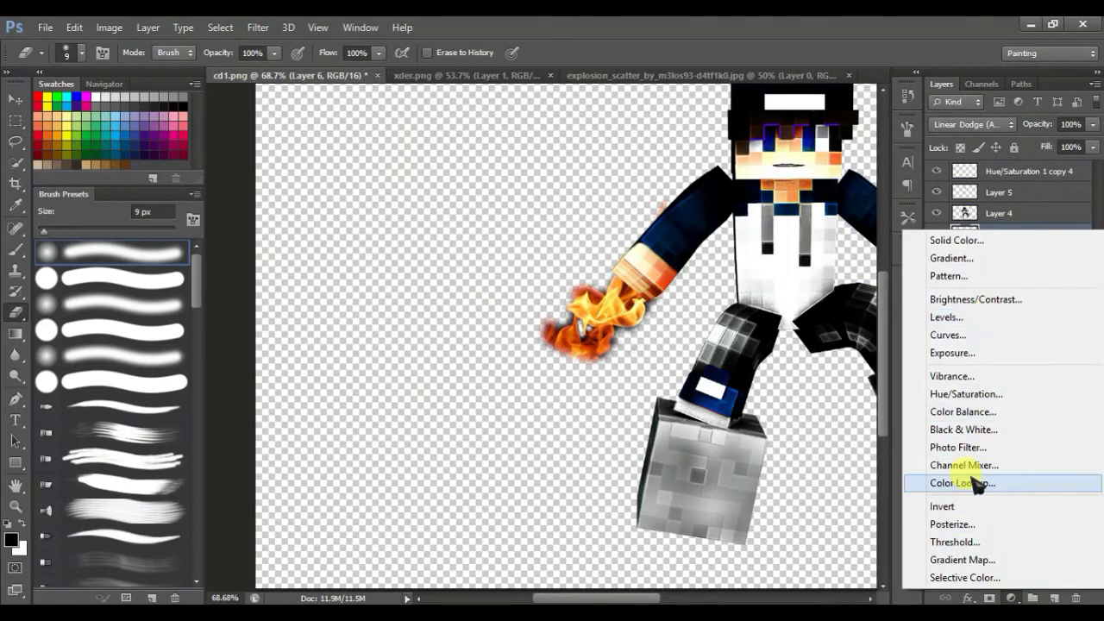
click(1005, 461)
drag(801, 241, 789, 262)
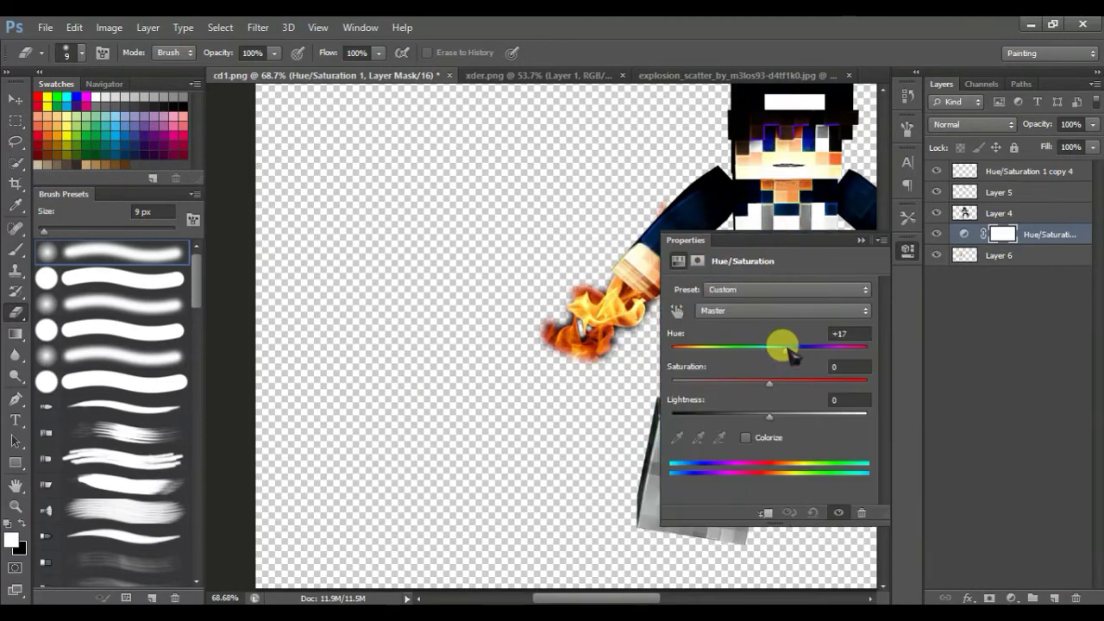
drag(788, 349, 811, 352)
drag(830, 388, 764, 386)
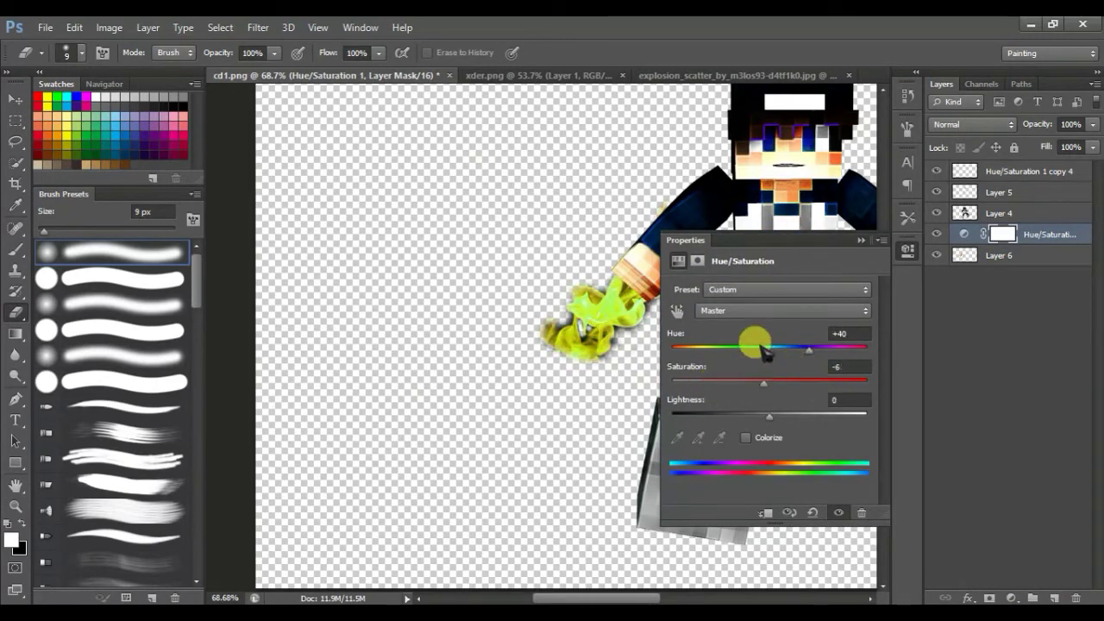
drag(764, 348, 684, 352)
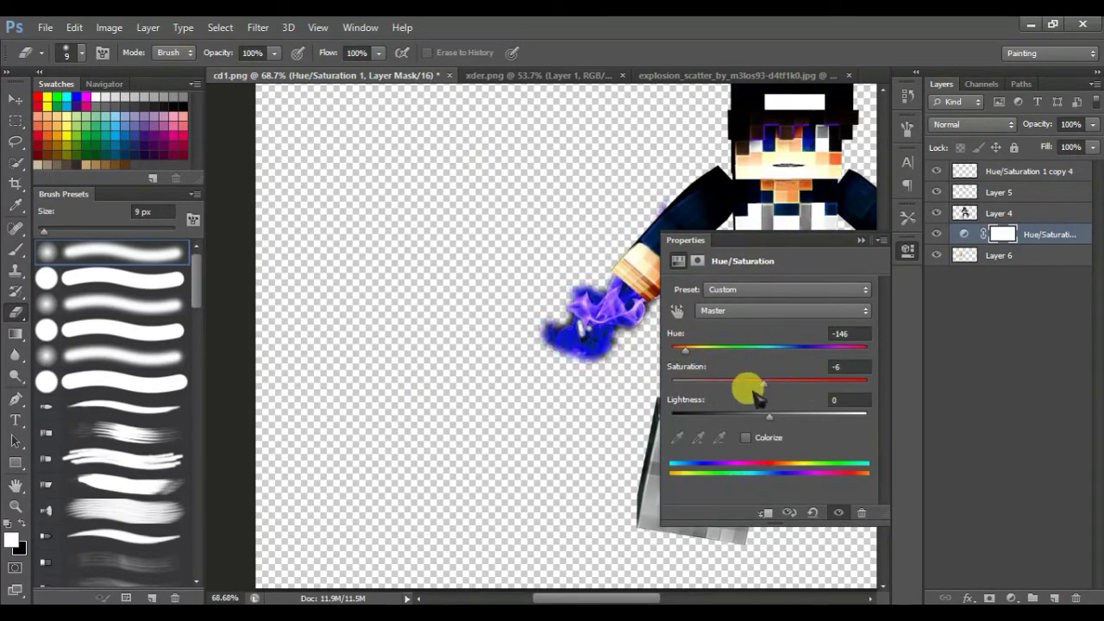
click(866, 240)
Merge the hue adjustment with the flame layer and place the merged layer at the top of the stack
shift+click(974, 258)
key(ctrl+e)
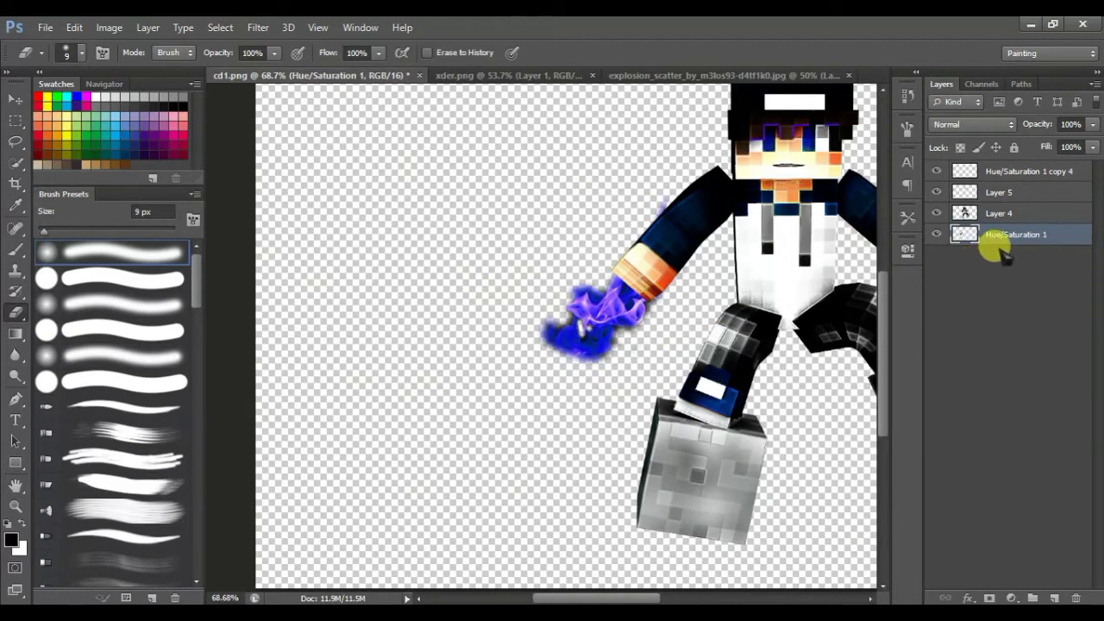
drag(994, 237, 1023, 163)
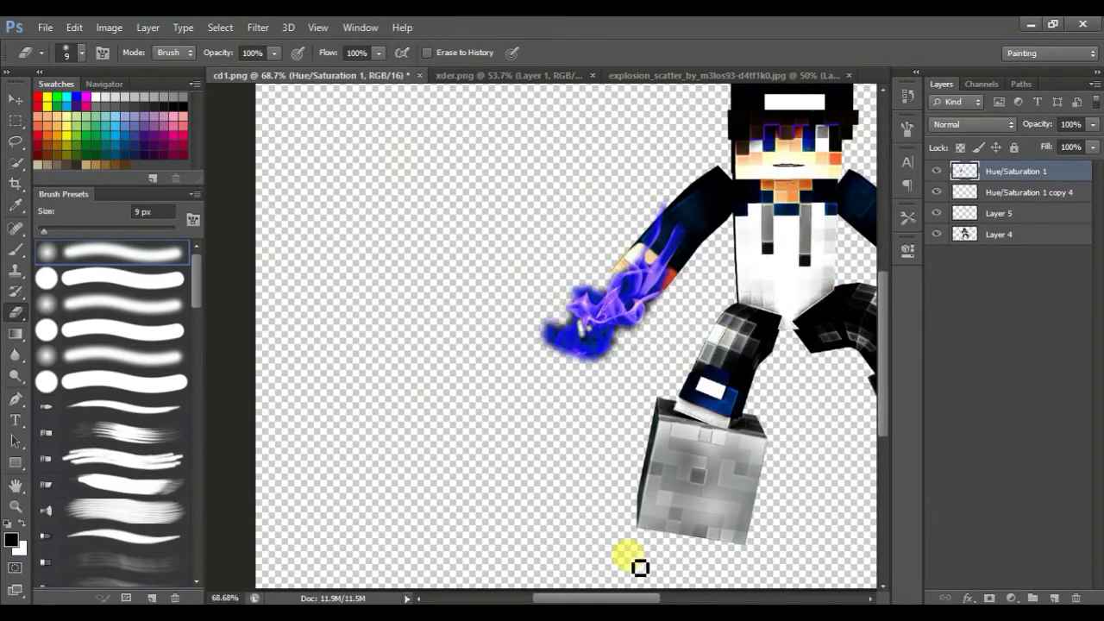
Copy a short piece of the purple glowing line under the hair from Hue/Saturation 1 copy 4 onto a new layer
drag(614, 597, 657, 595)
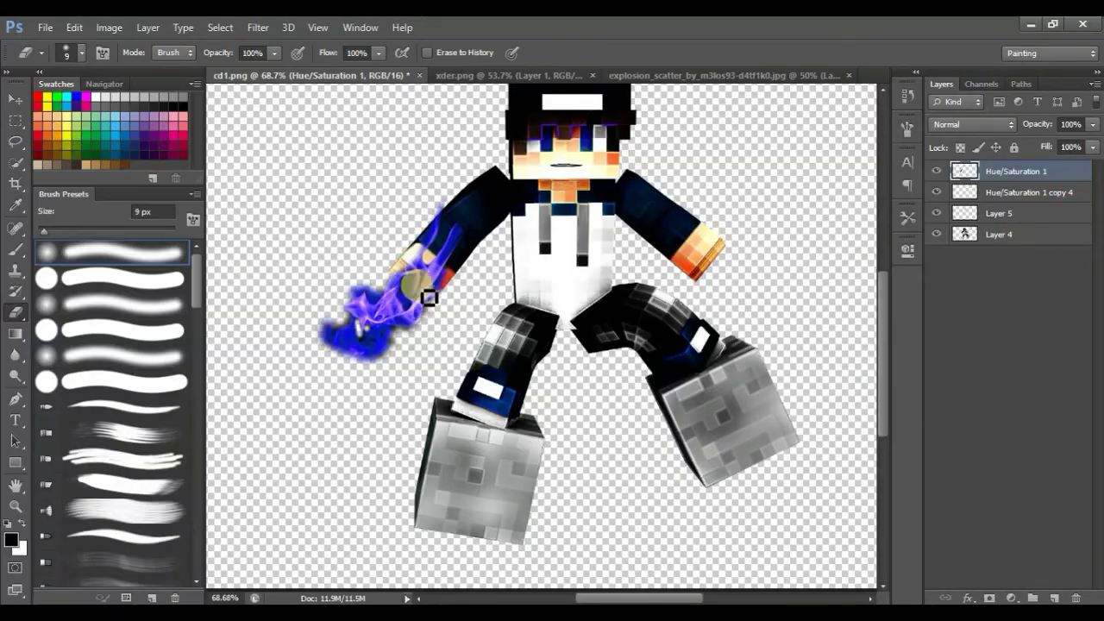
scroll(417, 246, up, 1)
scroll(287, 316, up, 8)
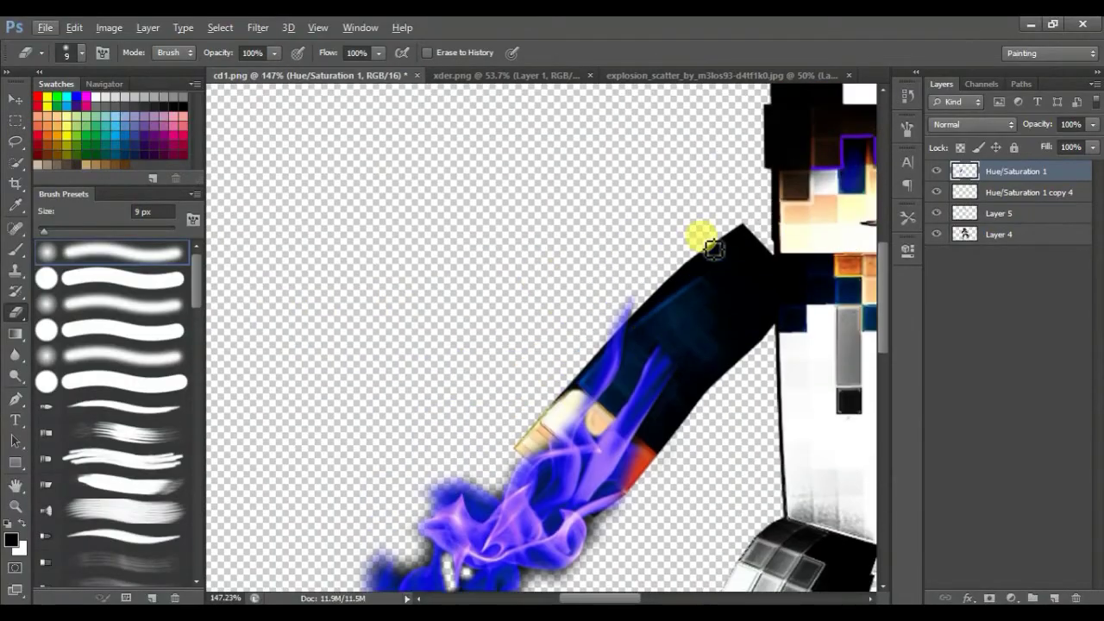
scroll(715, 251, up, 1)
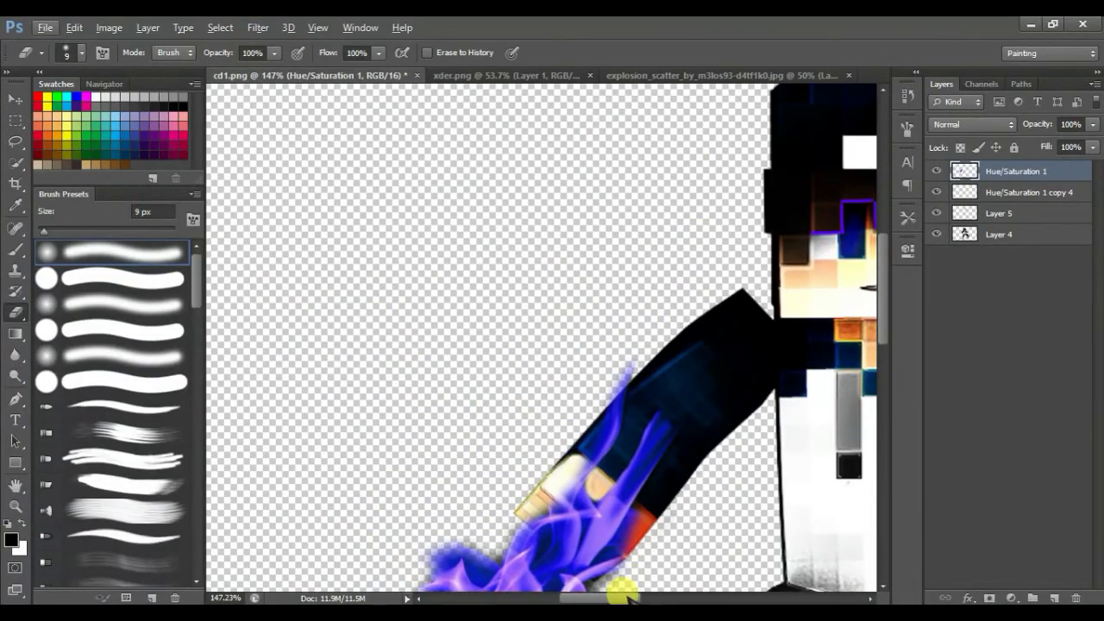
drag(625, 596, 661, 595)
scroll(529, 239, up, 13)
click(999, 195)
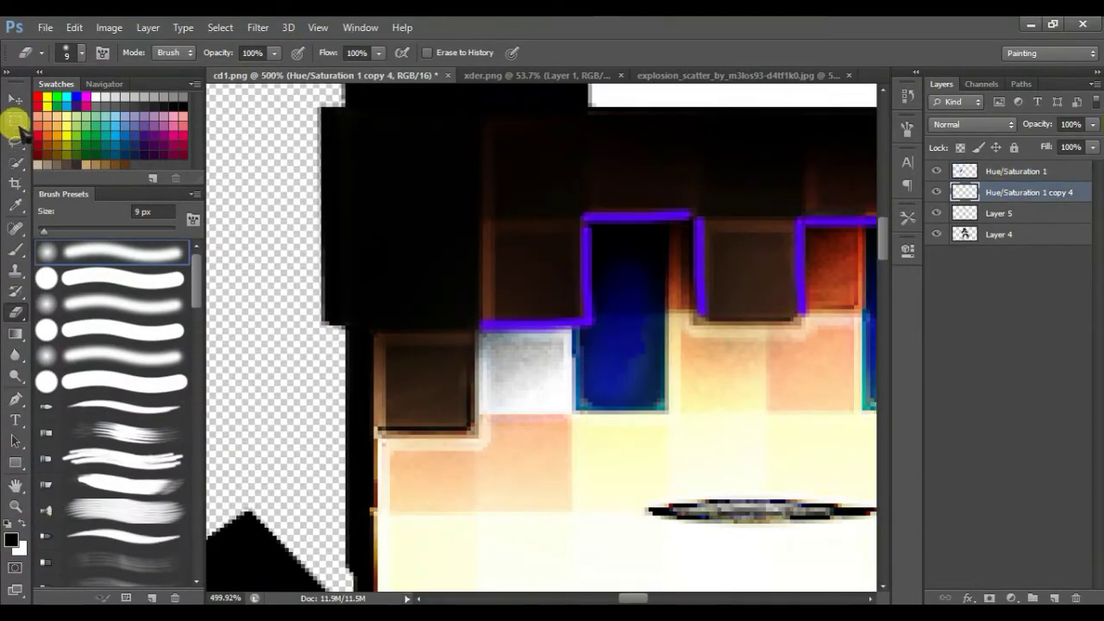
click(18, 122)
drag(466, 310, 394, 423)
key(ctrl+j)
Transform the copied line to about 277% width and 312% height, rotate it about -35.7°, and place it along the flaming arm's upper edge
key(ctrl+t)
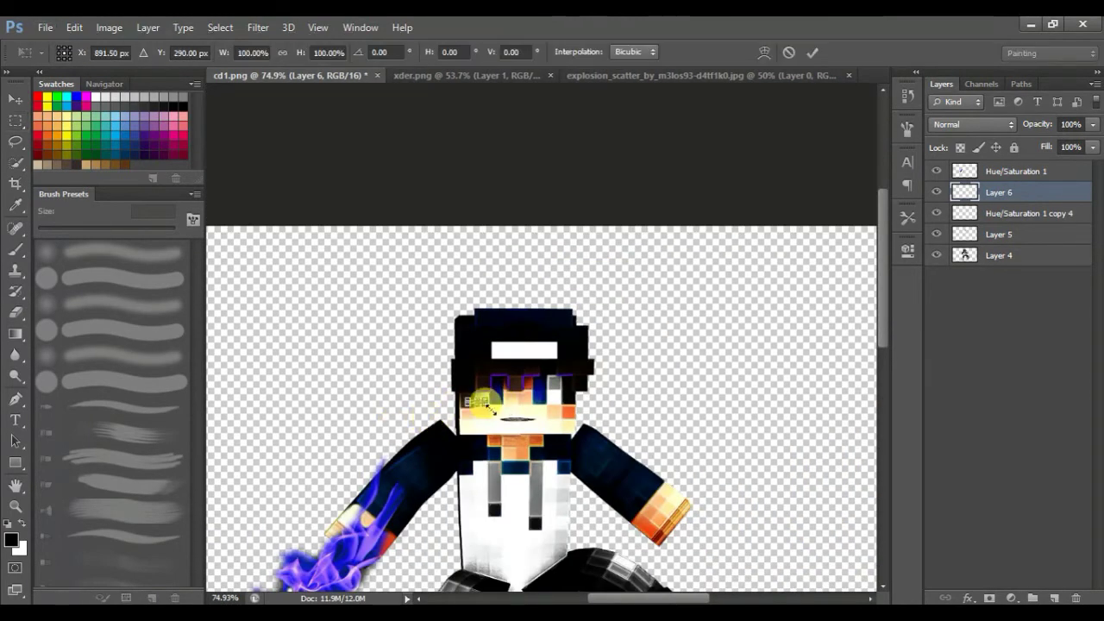
drag(489, 407, 547, 438)
drag(580, 350, 513, 318)
scroll(352, 474, up, 7)
drag(641, 353, 524, 363)
drag(504, 299, 523, 317)
drag(479, 409, 469, 444)
scroll(404, 396, up, 7)
drag(883, 266, 883, 295)
scroll(457, 225, up, 4)
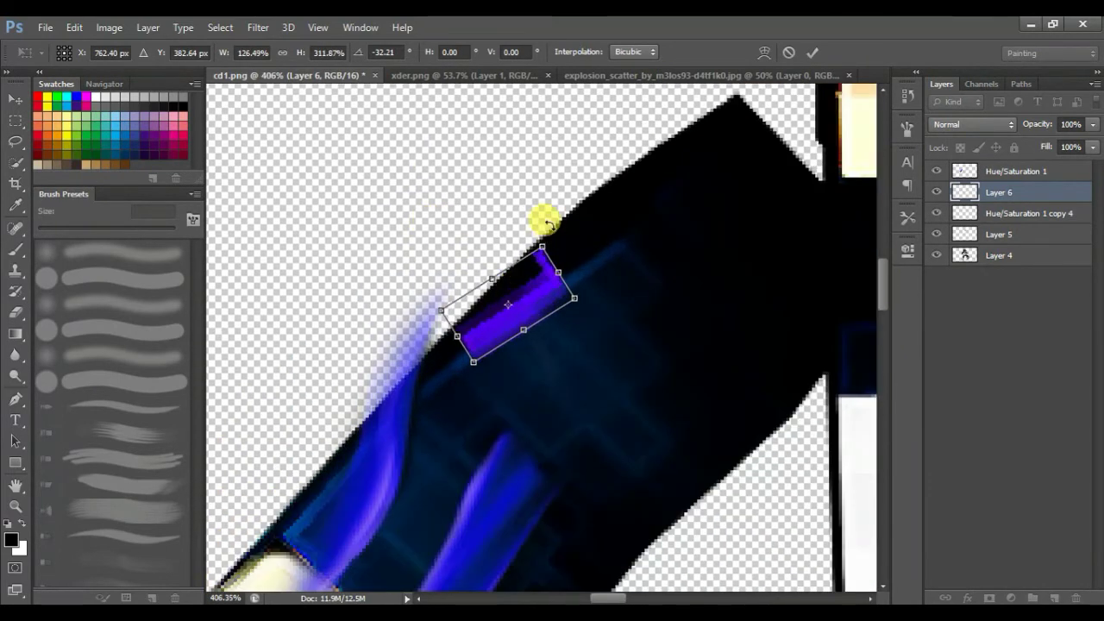
drag(547, 223, 541, 220)
drag(540, 293, 541, 296)
drag(433, 363, 695, 155)
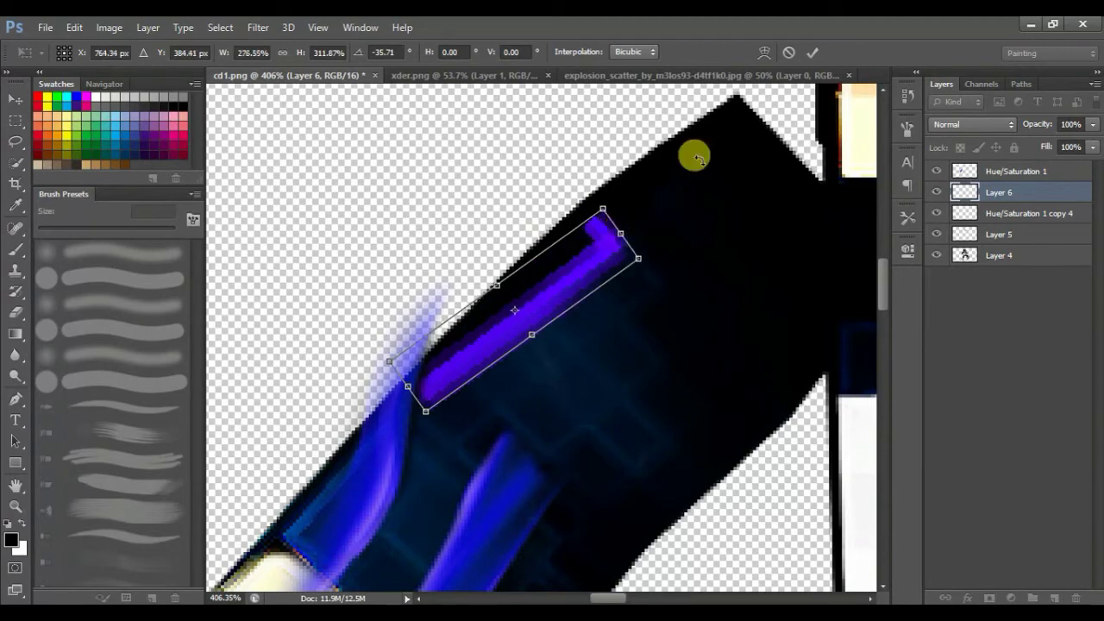
key(Return)
Erase the hooked end of the arm's purple line with the 9 px eraser
key(m)
scroll(603, 250, down, 7)
scroll(614, 242, up, 6)
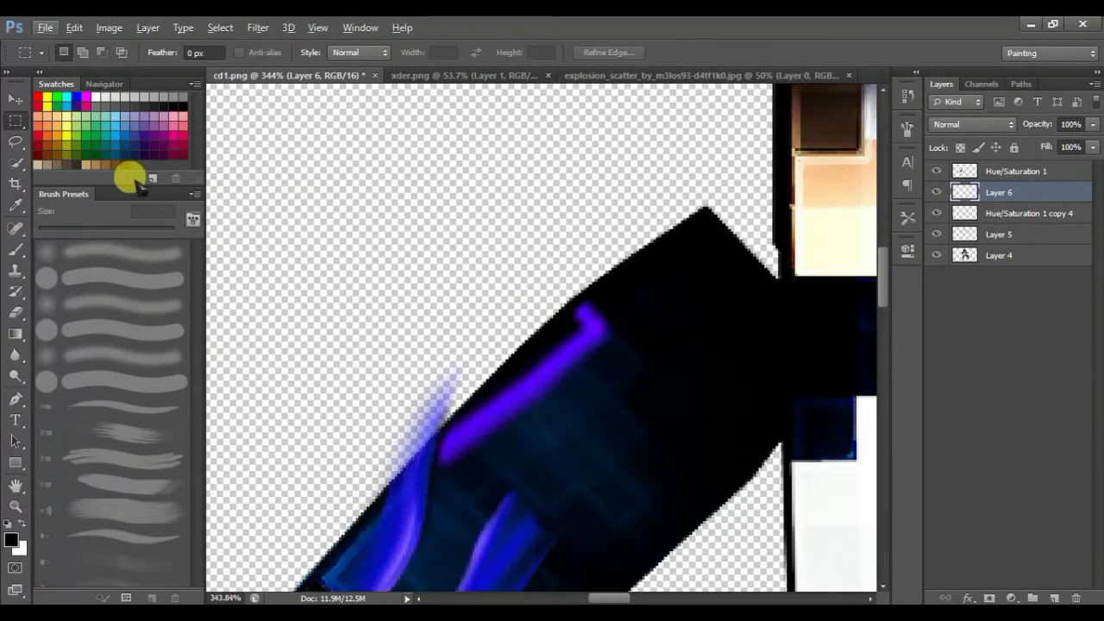
click(15, 312)
drag(585, 304, 614, 338)
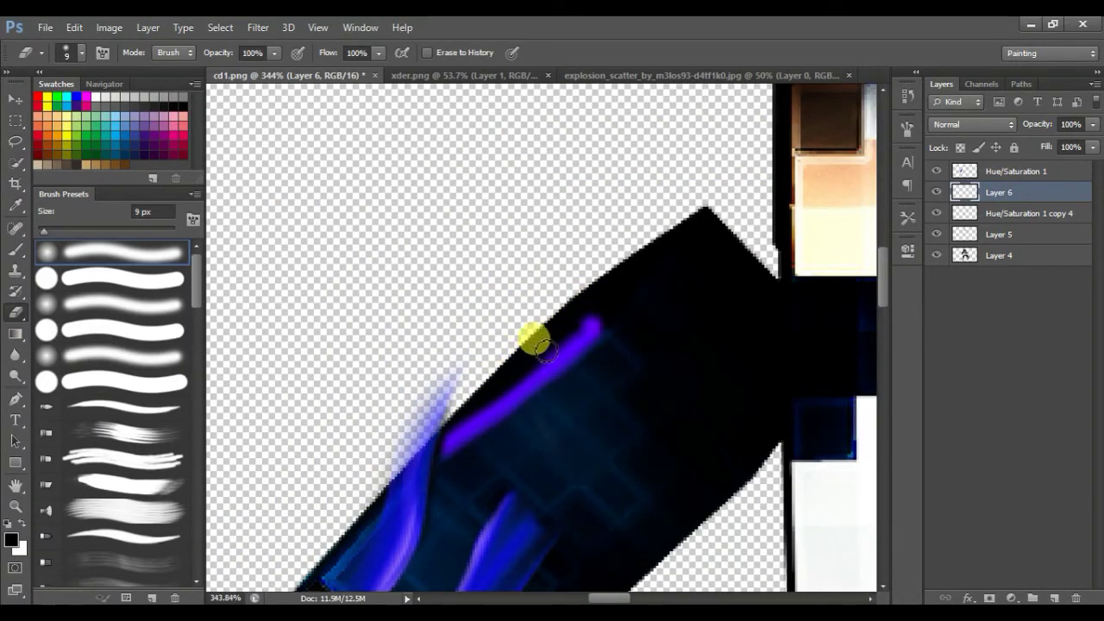
Duplicate the purple line and move and rotate the copy to follow the lower edge of the same arm
scroll(670, 313, down, 5)
scroll(453, 284, up, 4)
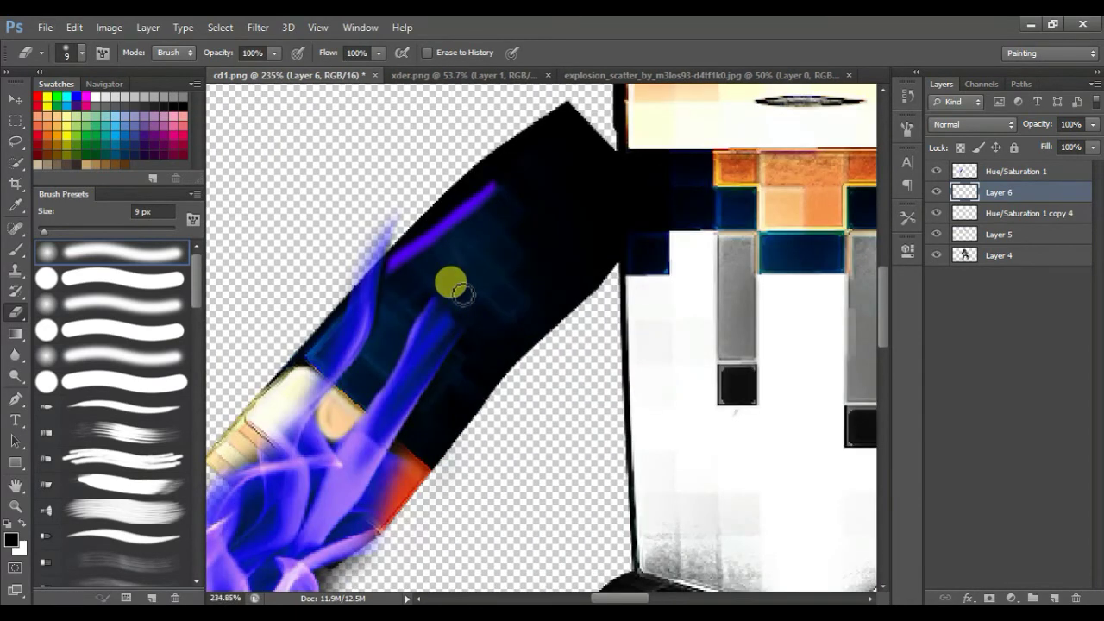
key(ctrl+j)
drag(452, 231, 468, 435)
key(ctrl+t)
drag(547, 350, 527, 332)
drag(484, 434, 491, 420)
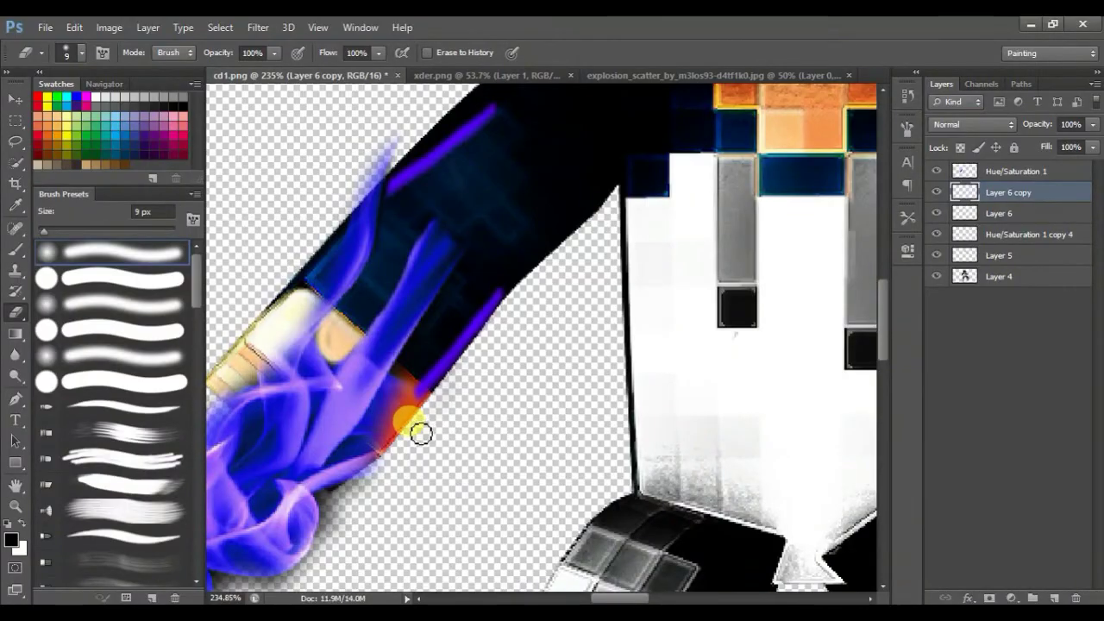
Merge all the character, line and flame layers into a single layer
scroll(421, 433, down, 5)
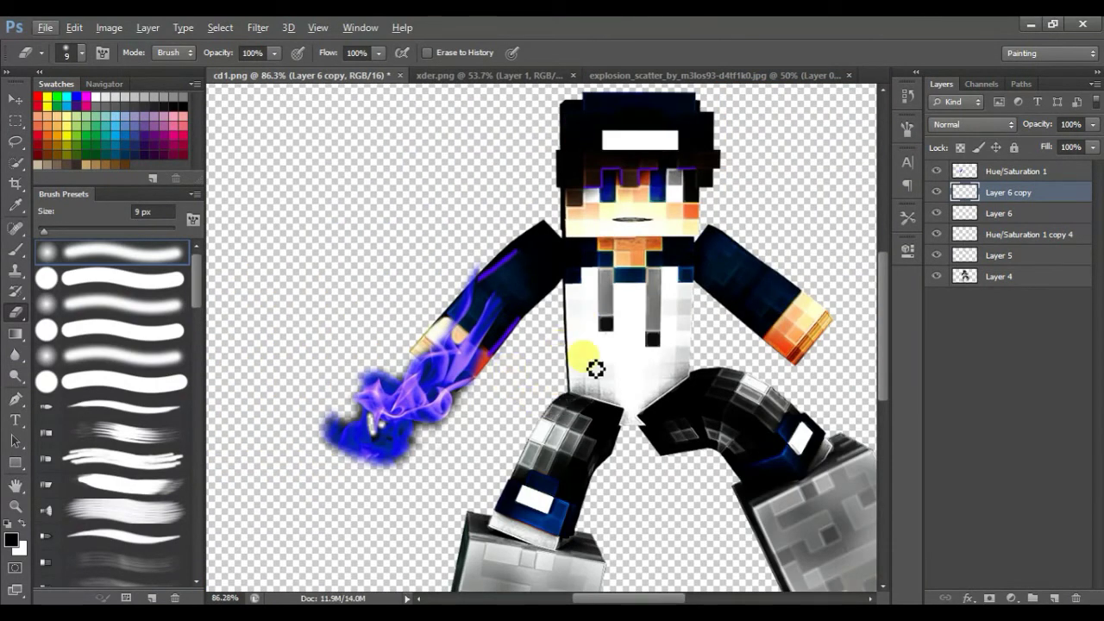
scroll(661, 443, down, 2)
scroll(662, 462, up, 1)
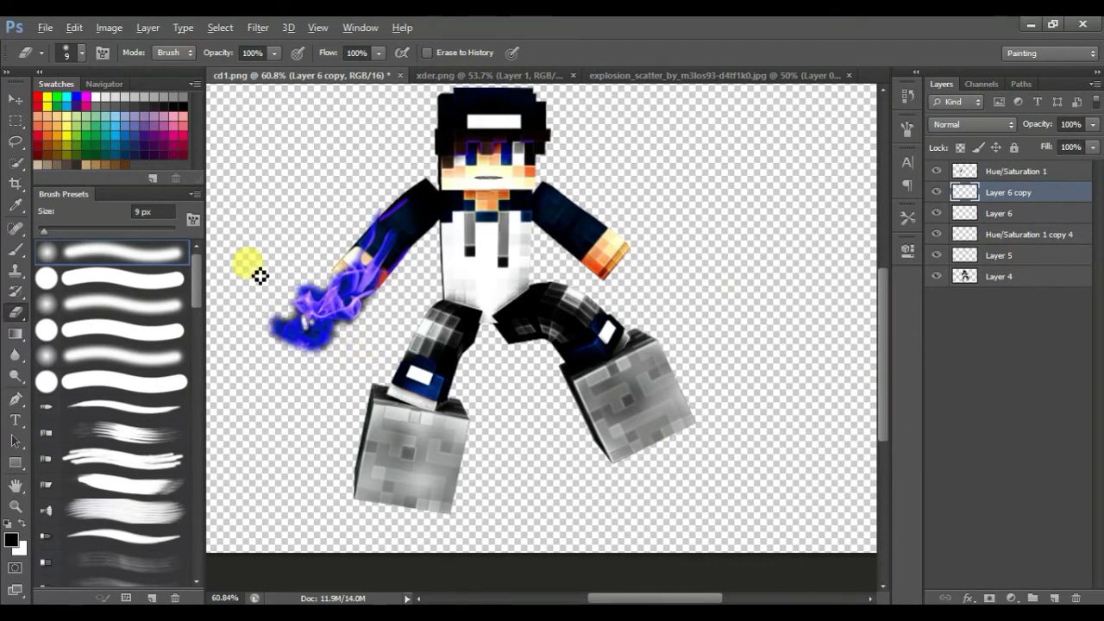
scroll(483, 289, down, 3)
scroll(503, 291, up, 3)
scroll(516, 271, down, 3)
scroll(537, 264, up, 1)
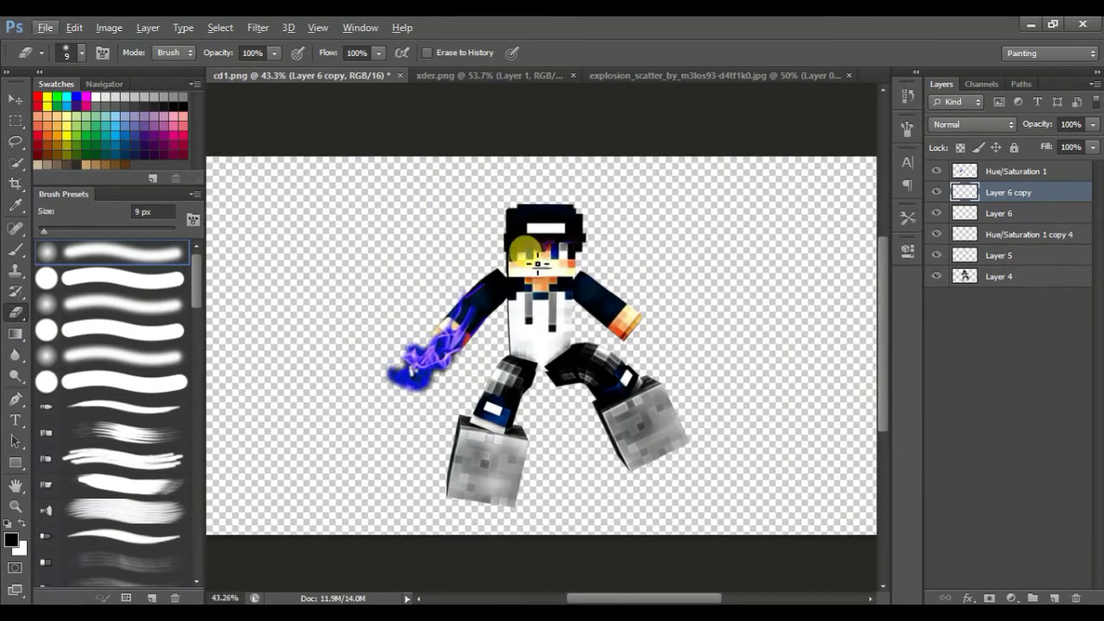
click(1005, 276)
shift+click(1011, 171)
key(ctrl+e)
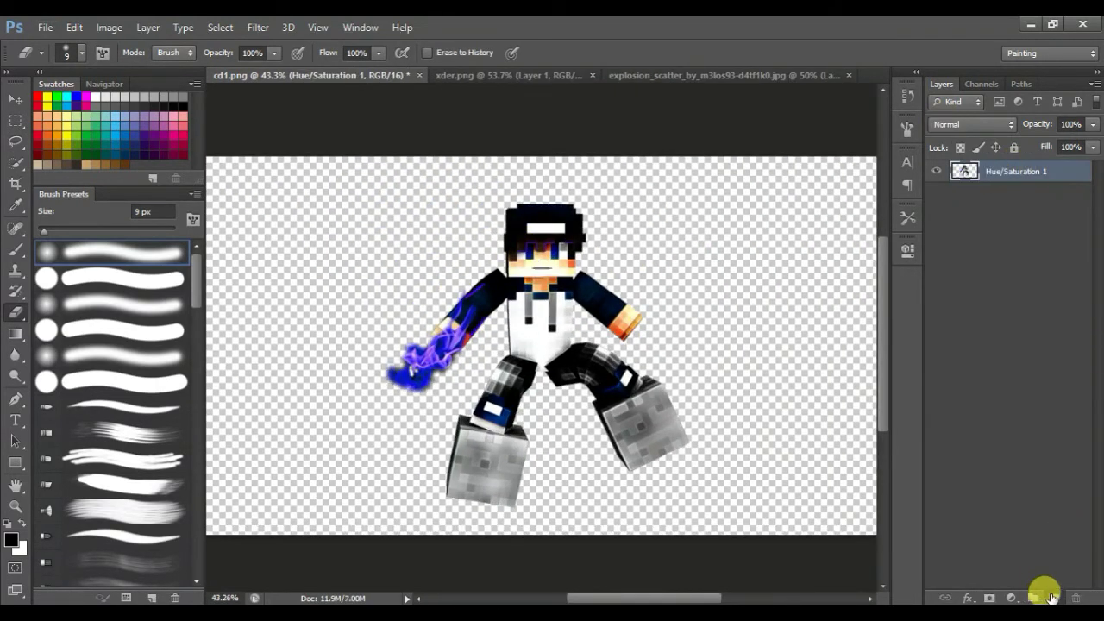
Add a new layer beneath the character and paint it entirely black with a large brush
ctrl+click(1051, 597)
click(15, 251)
scroll(498, 247, down, 5)
mouse_move(345, 232)
mouse_down()
mouse_move(524, 268)
mouse_move(194, 377)
mouse_move(755, 435)
mouse_up()
Add an Inner Glow effect to the merged character layer, keeping the artwork in view behind the settings
scroll(497, 271, up, 6)
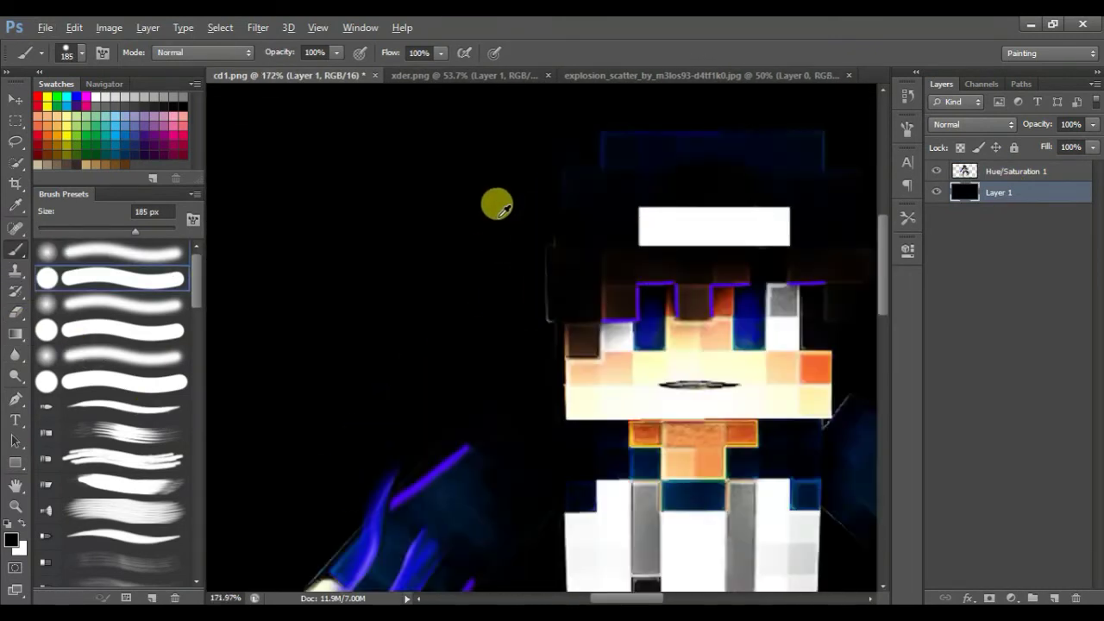
scroll(498, 202, down, 4)
key(alt+bracketright)
right_click(998, 170)
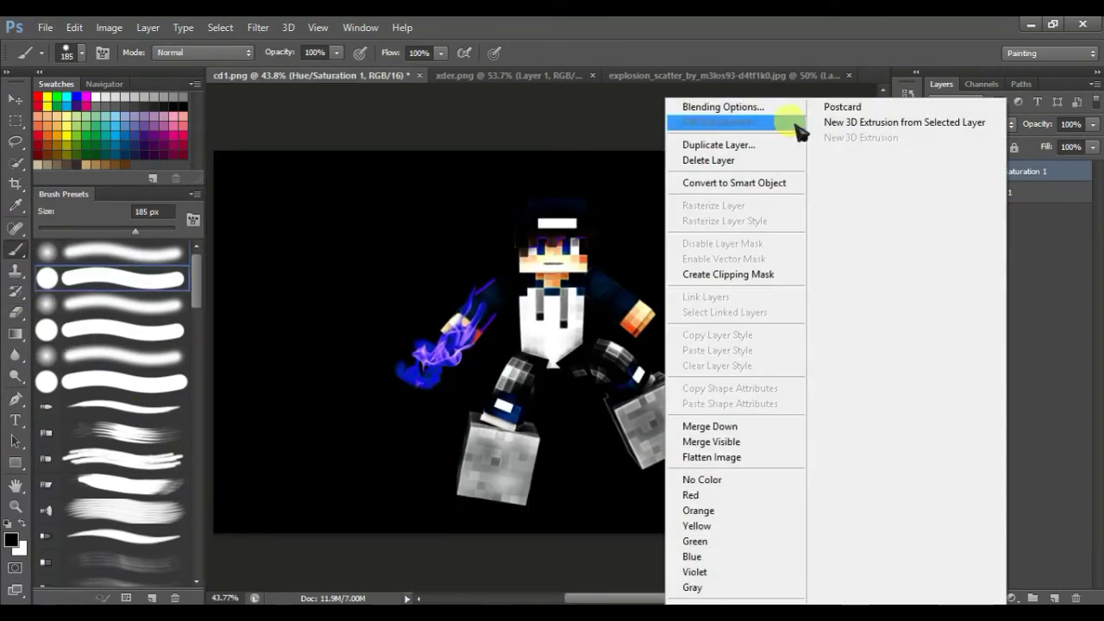
click(759, 109)
click(436, 319)
drag(648, 155, 1005, 160)
Set the inner glow to blue-violet with 100% opacity, 13% choke and 24 px size, and apply it
click(923, 268)
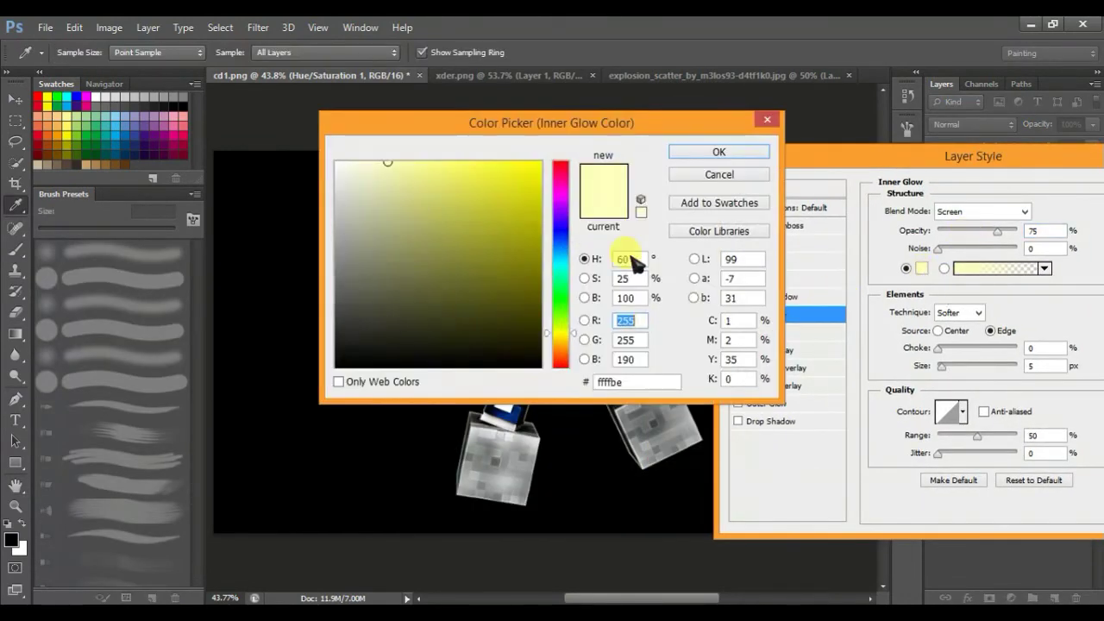
click(563, 213)
click(564, 220)
click(541, 189)
click(719, 153)
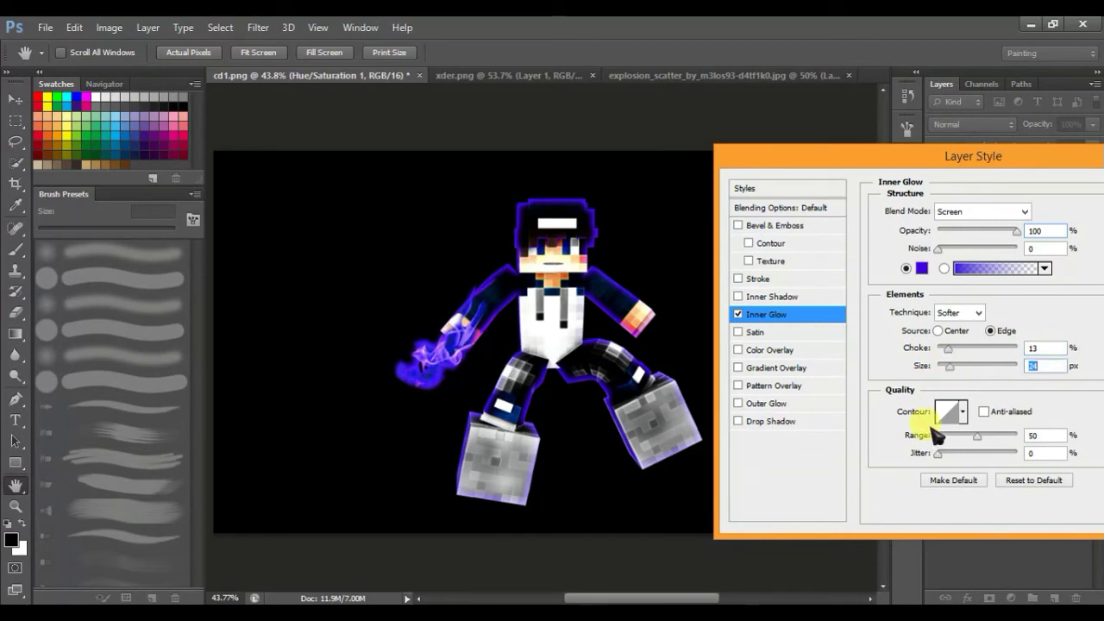
drag(1017, 172, 924, 167)
key(Return)
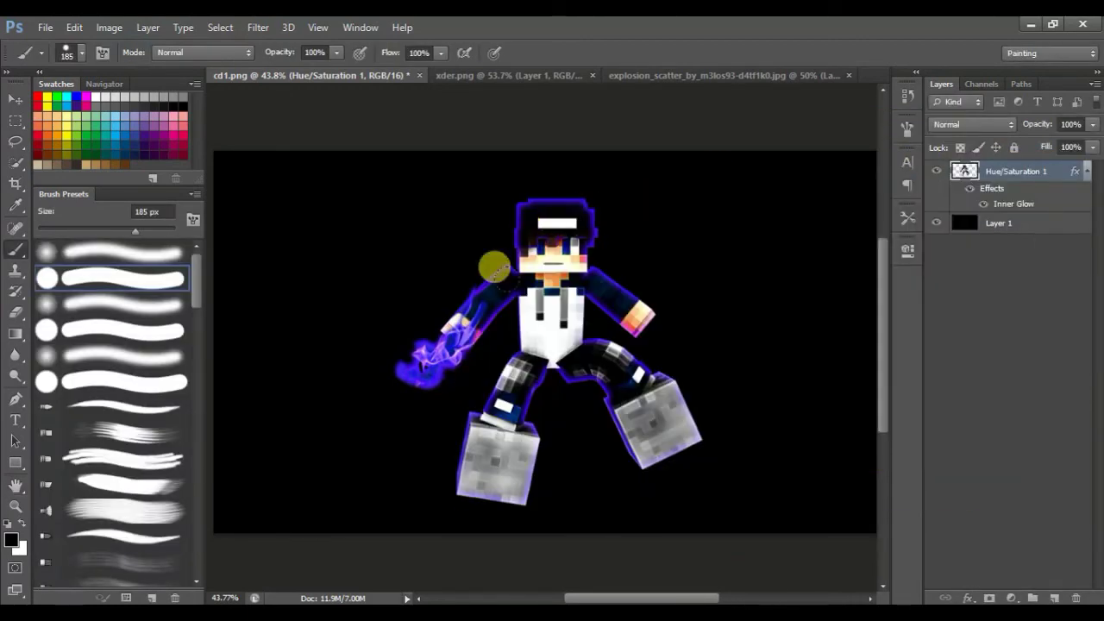
Add a new layer between the black background and the character, and make white the painting colour
click(1019, 225)
click(1053, 597)
scroll(673, 276, down, 2)
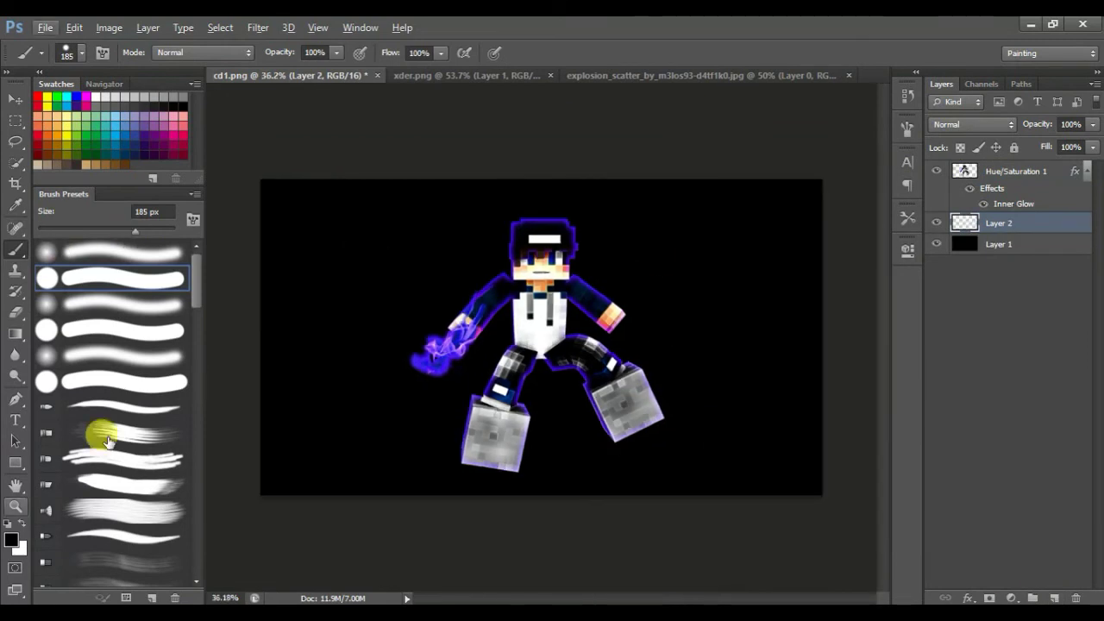
click(22, 523)
click(354, 253)
key(ctrl+z)
Paint four soft white light spots around the character with the soft round brush at 257 px
right_click(346, 388)
drag(479, 320, 490, 320)
double_click(374, 392)
click(369, 236)
click(369, 429)
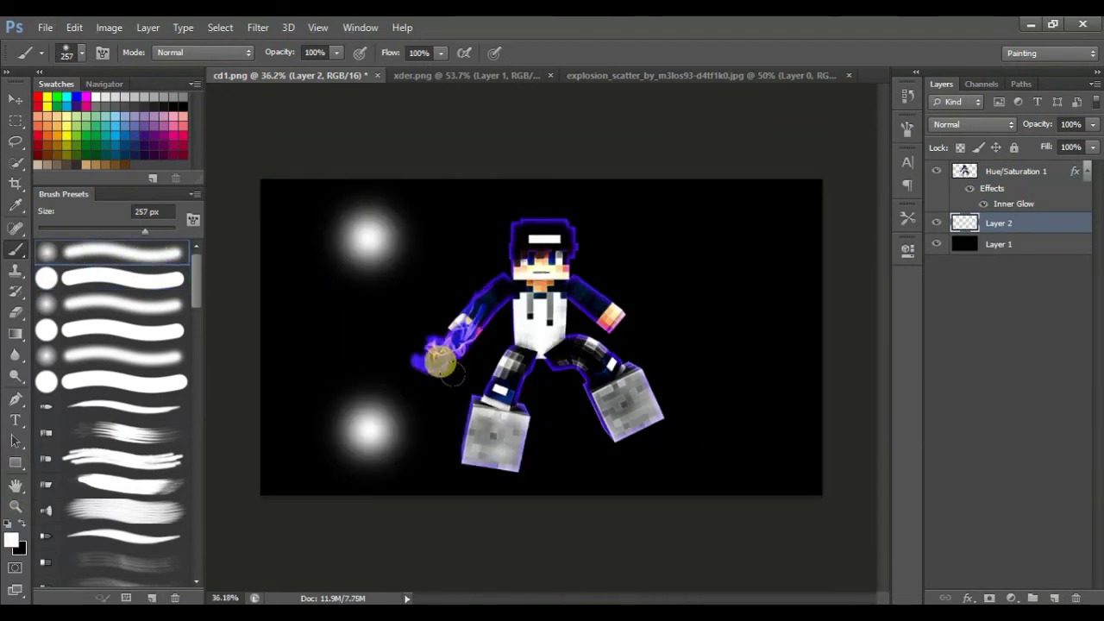
click(683, 252)
click(762, 421)
Try Overlay blending on the light spots layer, return it to Normal and lower its opacity to 40%
click(973, 124)
click(943, 339)
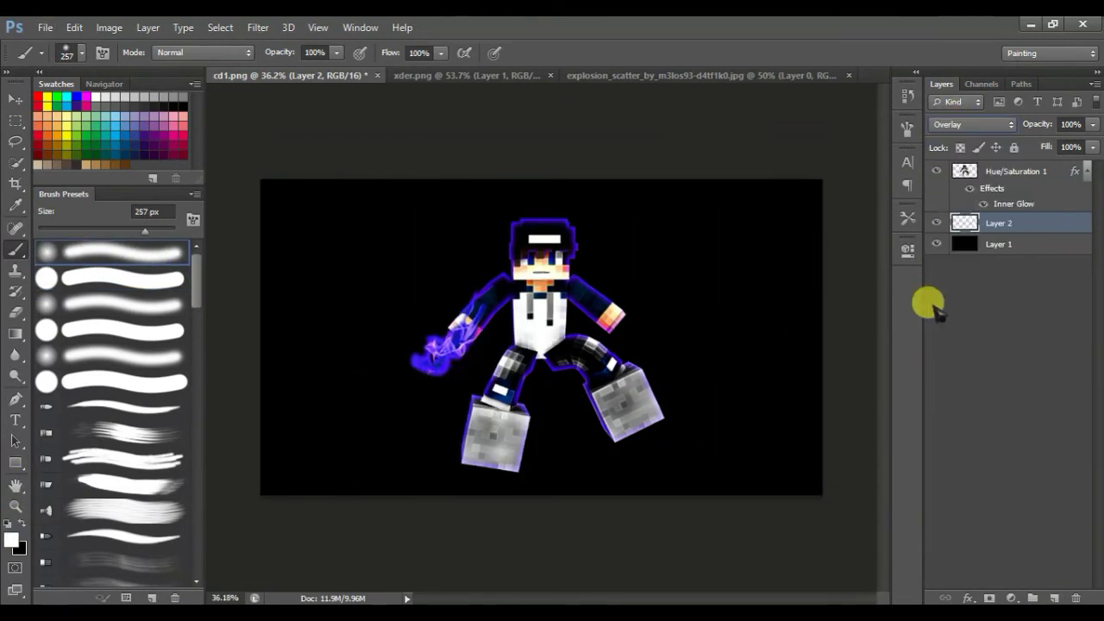
click(962, 126)
click(956, 23)
click(1093, 126)
drag(1090, 142, 1043, 144)
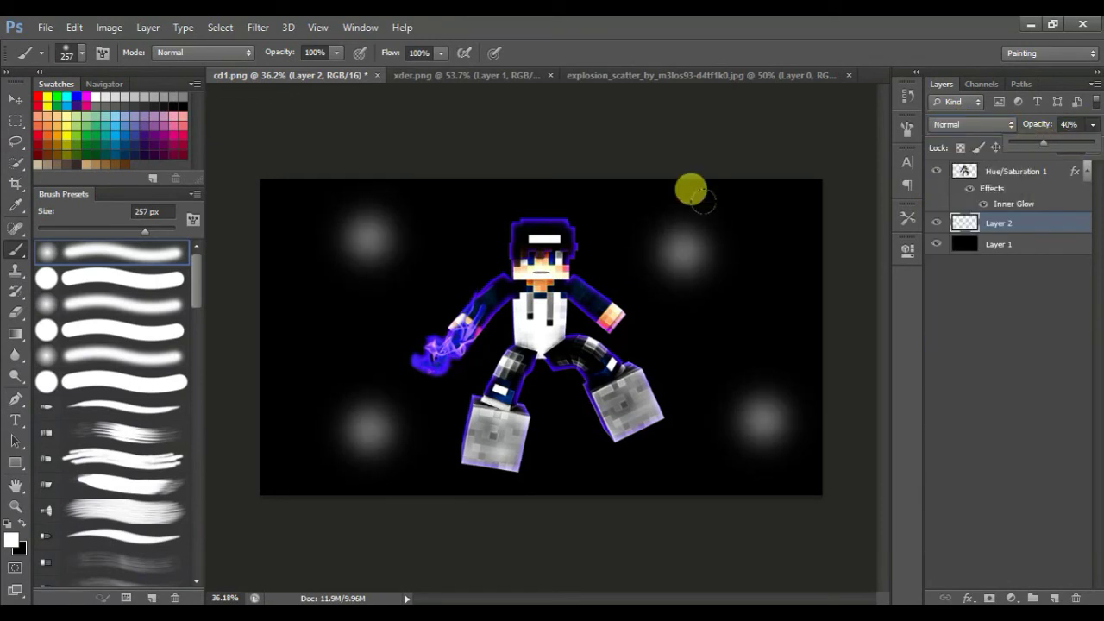